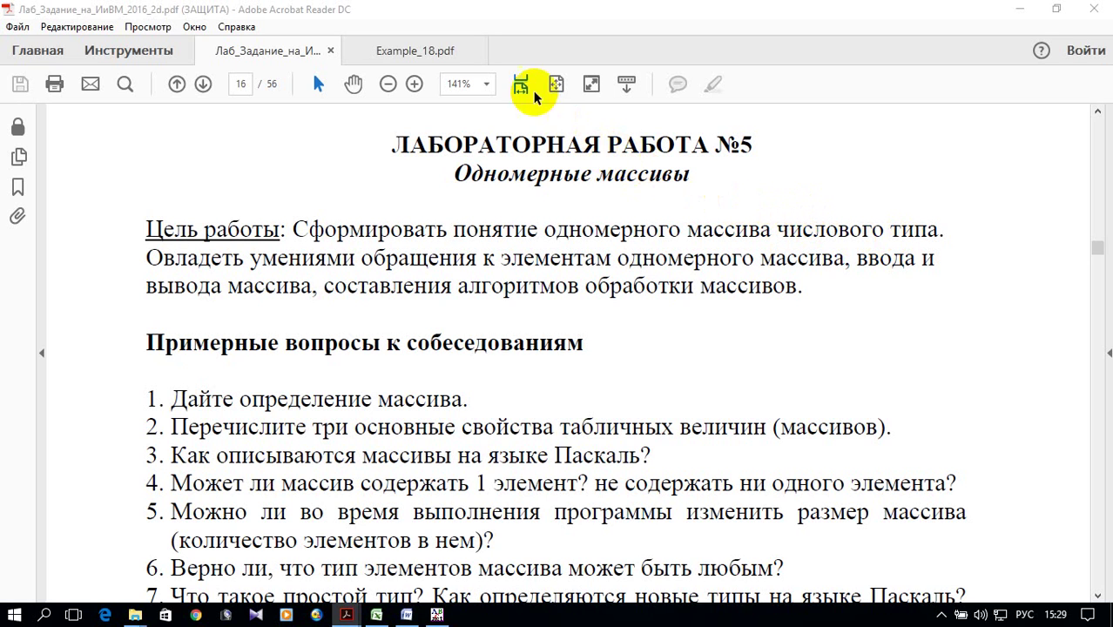
Step: View the Example_18 task slide with the sum S over X{x1…x20}, then return to PascalABC.NET
click(372, 49)
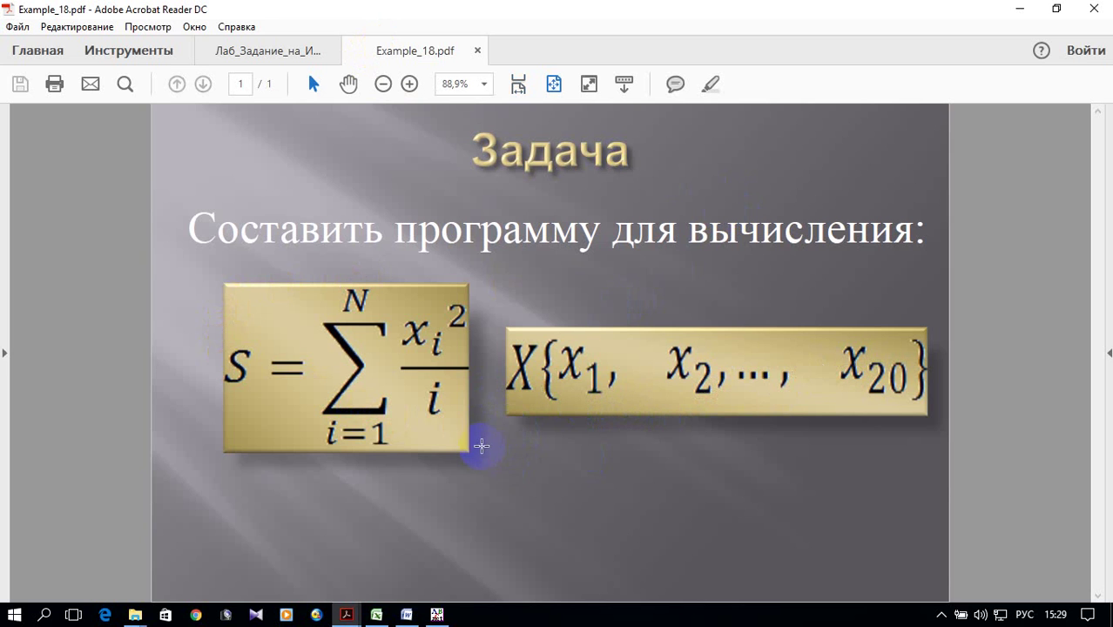
click(436, 615)
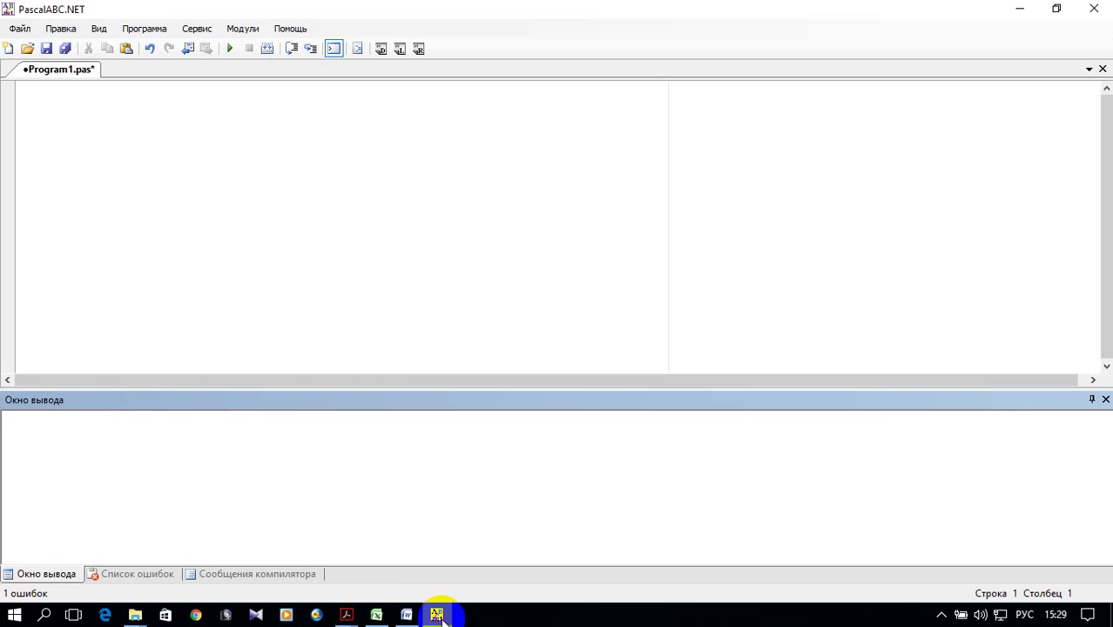
Step: Write the heading 'Program Primer_18;' in Program1.pas in English layout and begin 'con' below it
click(86, 112)
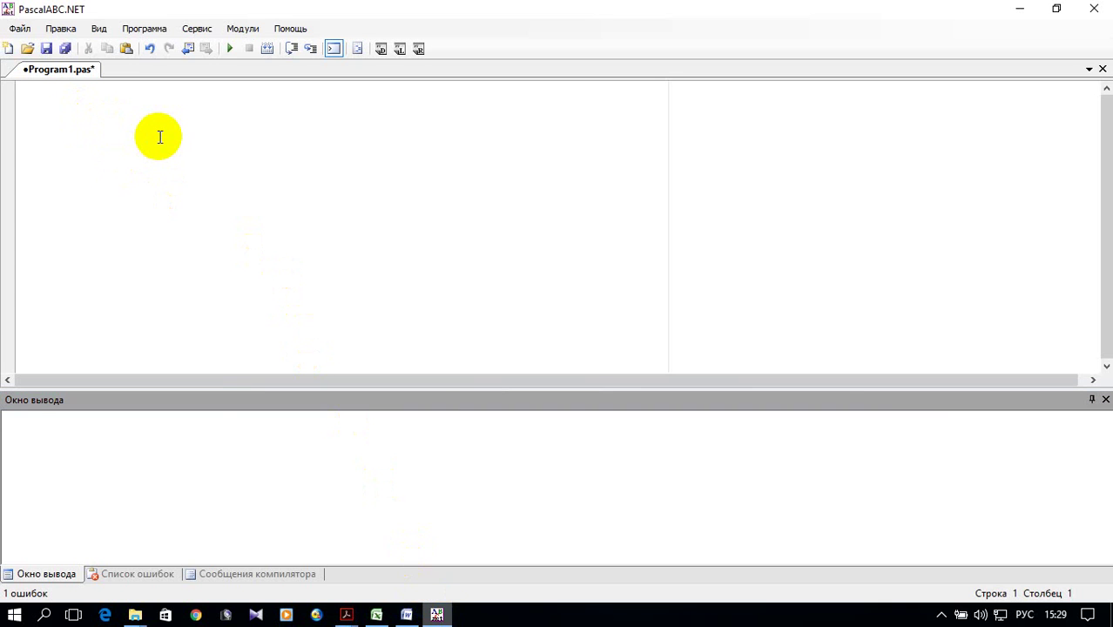
text(З)
key(BackSpace)
key(alt+shift)
text(Progr)
text(am )
text(Primer_1)
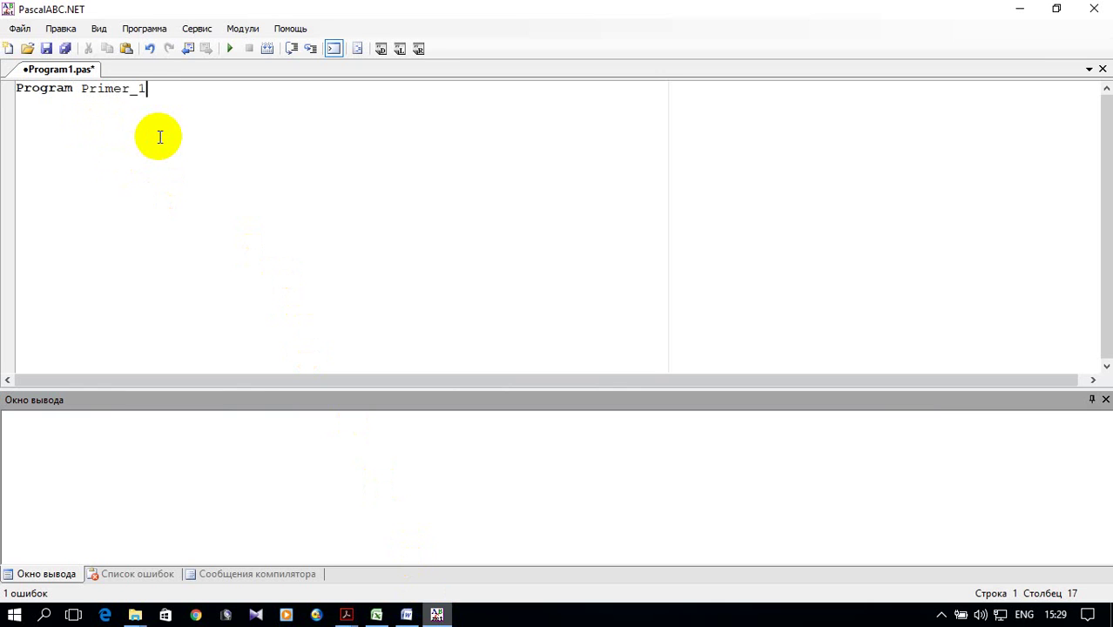
text(8)
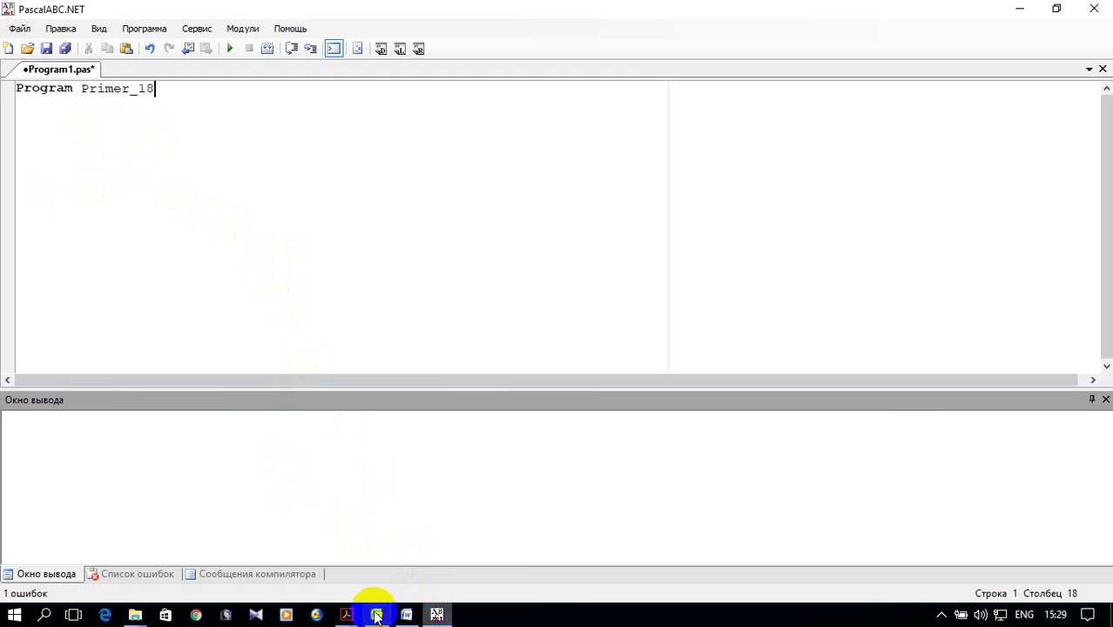
click(347, 616)
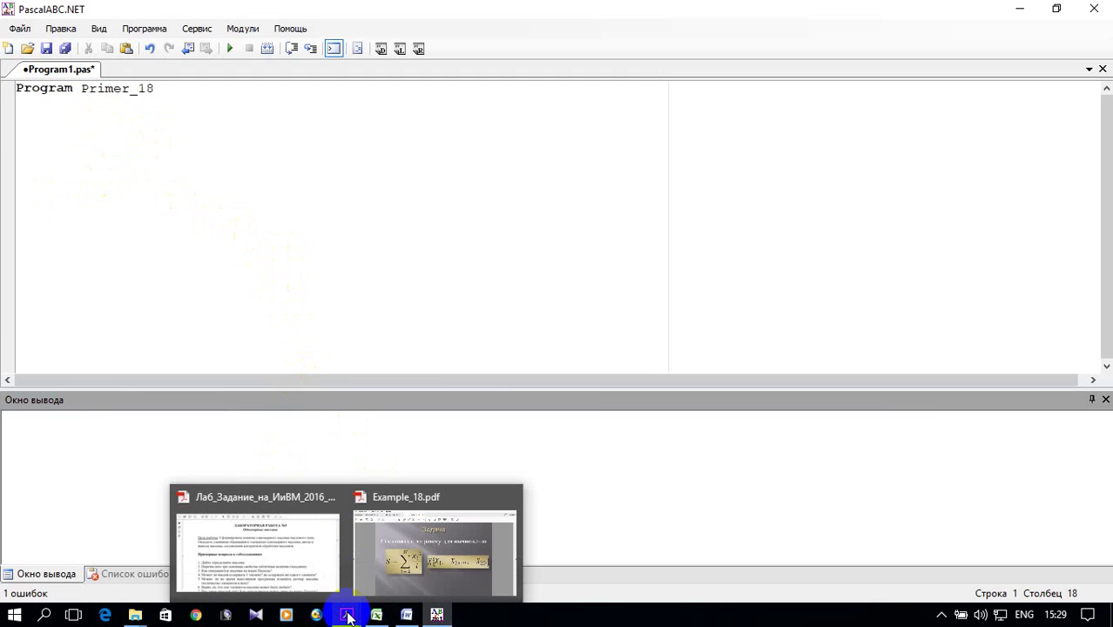
text(;)
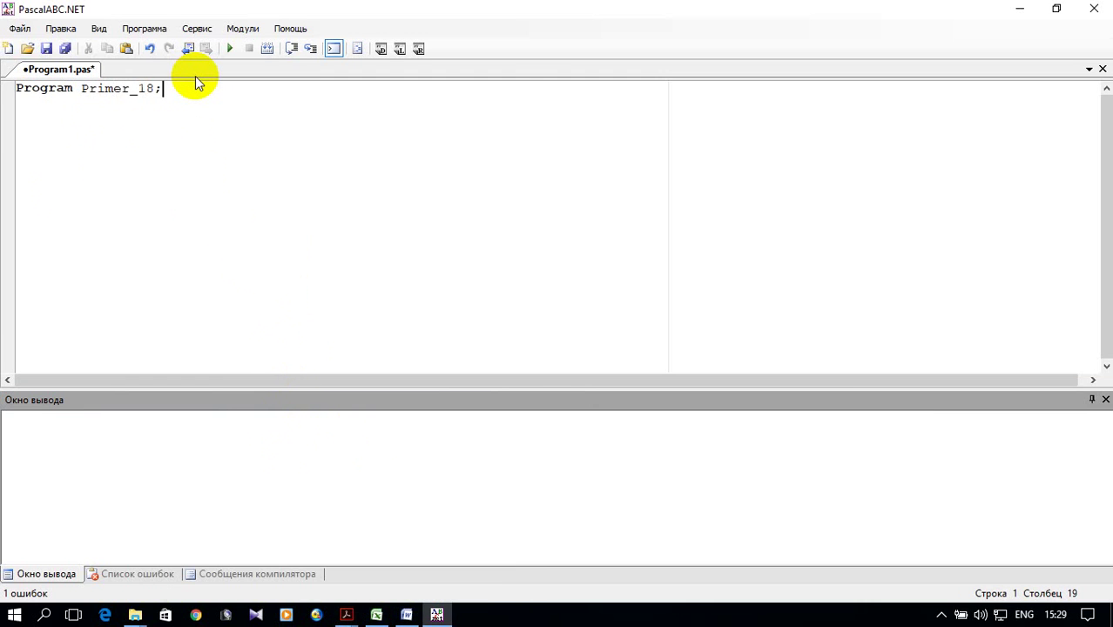
key(Return)
text(con)
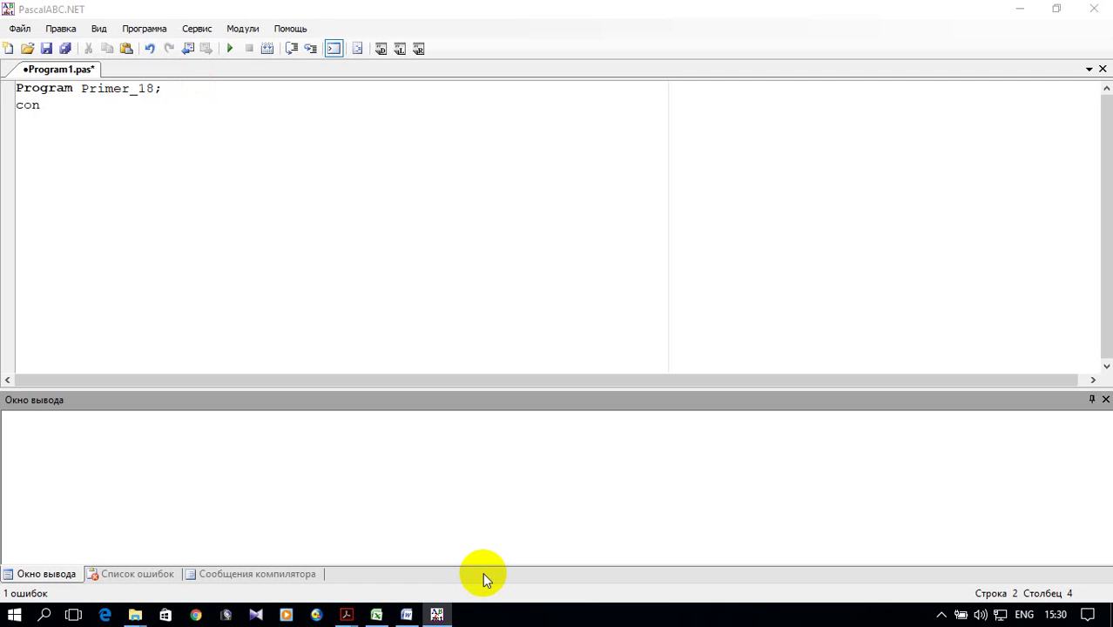
click(85, 111)
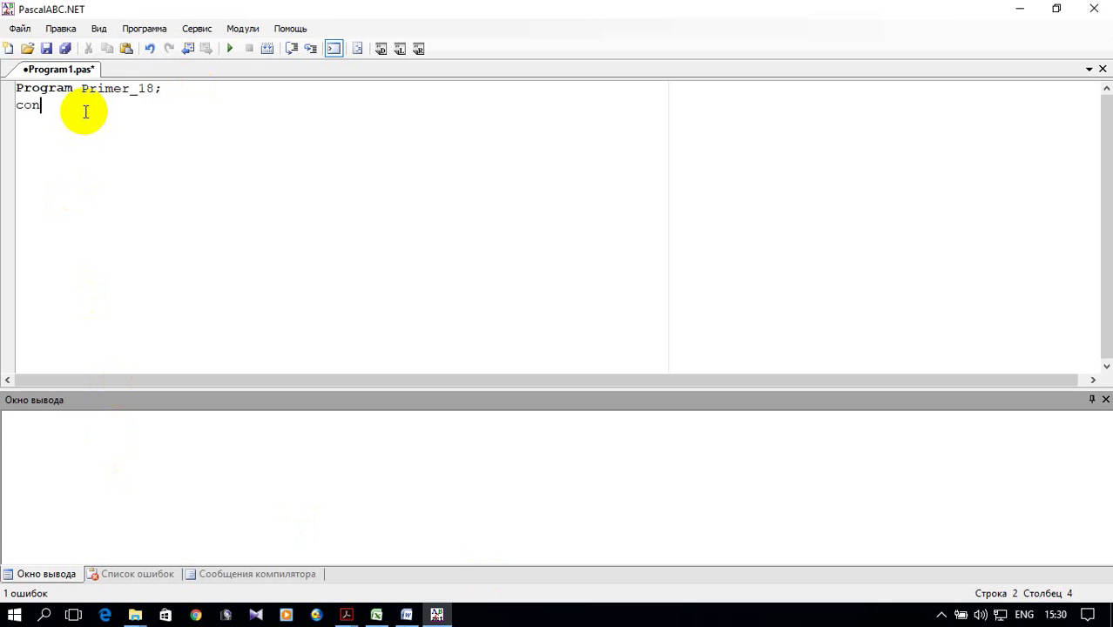
Step: Declare const n=20 and variables x:array[1..n] of integer, i:integer and s:real
text(st n)
text(=20)
text(;)
key(Return)
text(var)
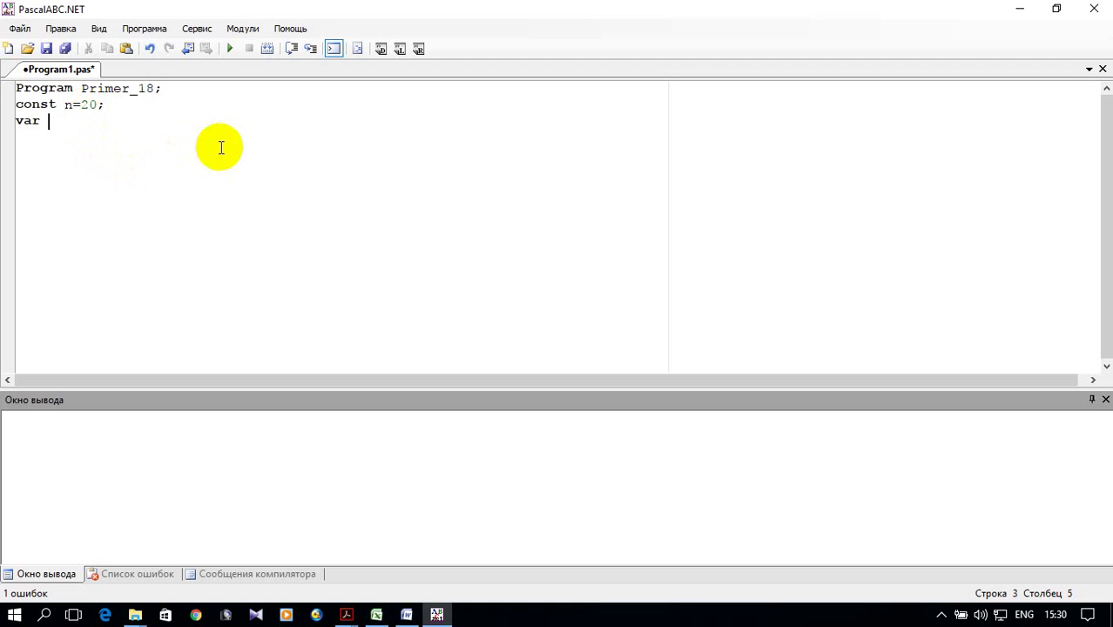
text( a)
key(BackSpace)
text(x)
text(:array)
text([1..)
text(n)
text(]of )
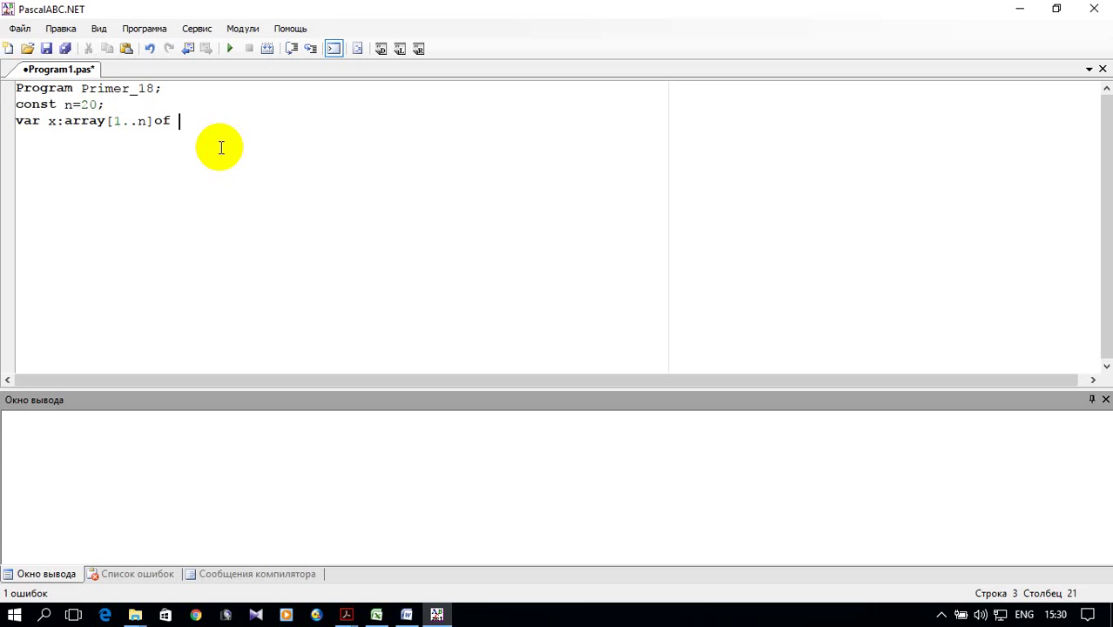
text(integer;)
key(Return)
text(i)
text(:)
text(integer;)
key(Return)
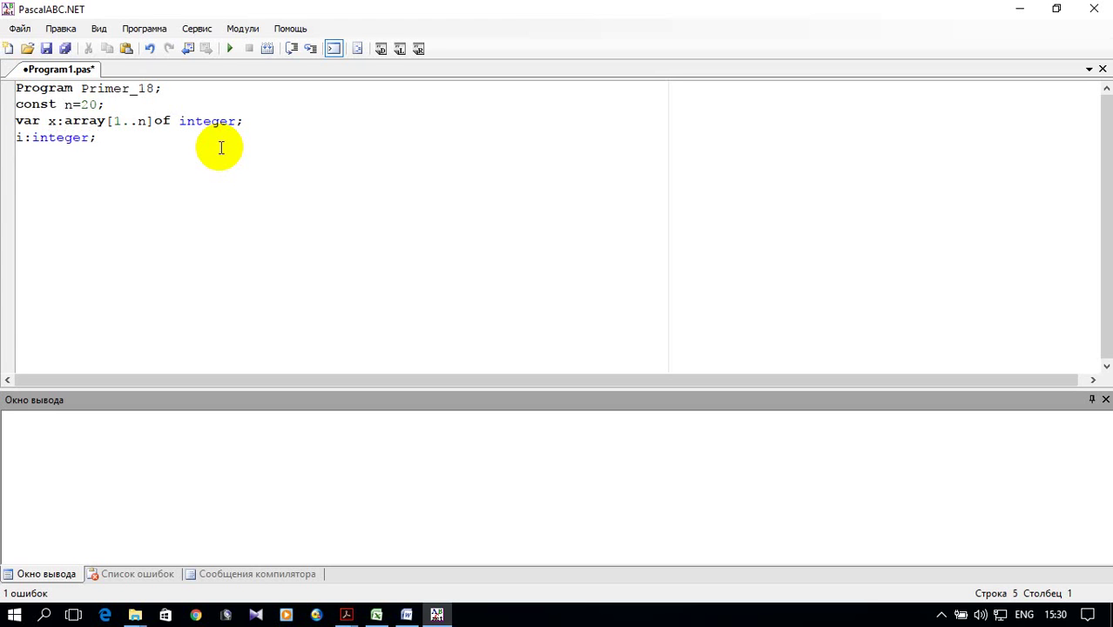
text(s)
text(:)
text(real)
text(;)
Step: Add the begin…end. program body with randomize; as its first statement
key(Return)
text(begin)
key(Return)
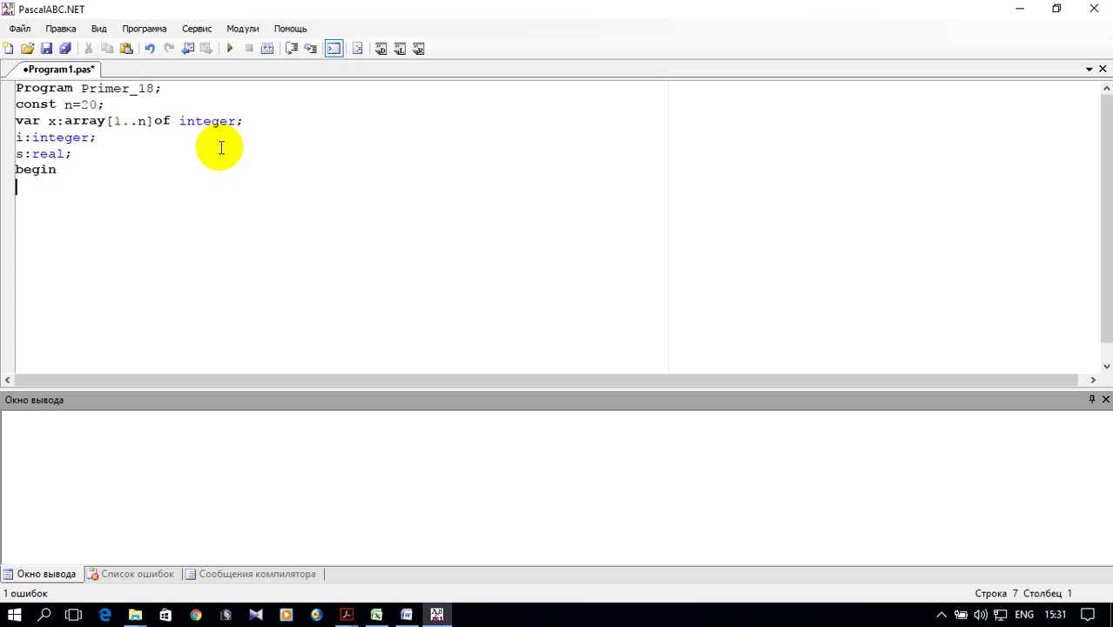
text(end.)
key(Up)
key(Home)
key(Right)
key(Right)
key(Right)
key(Right)
key(Right)
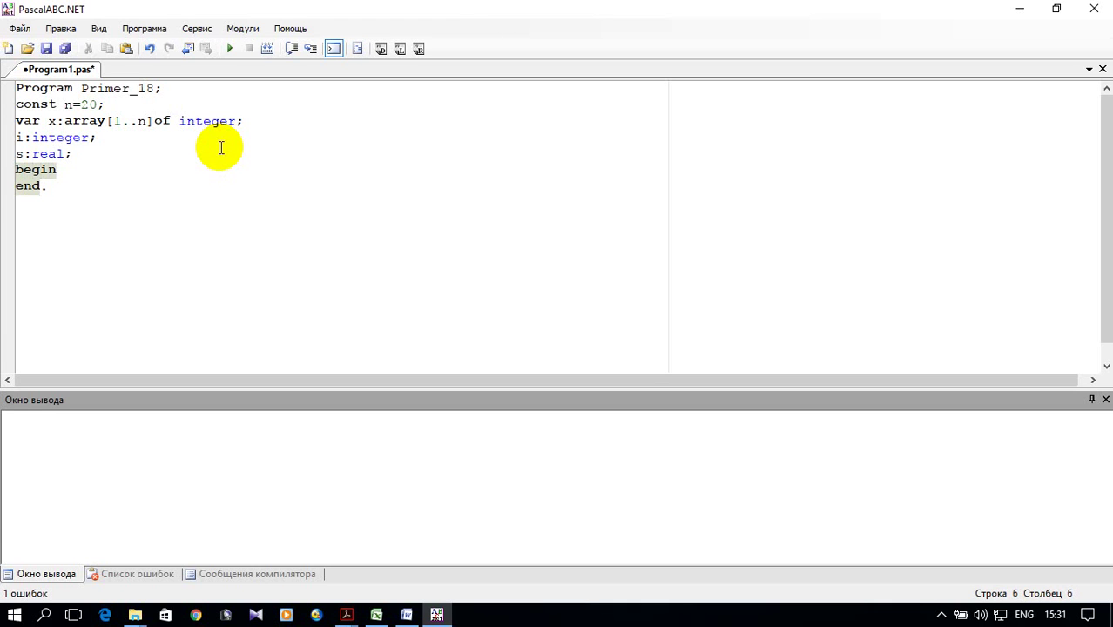
key(Return)
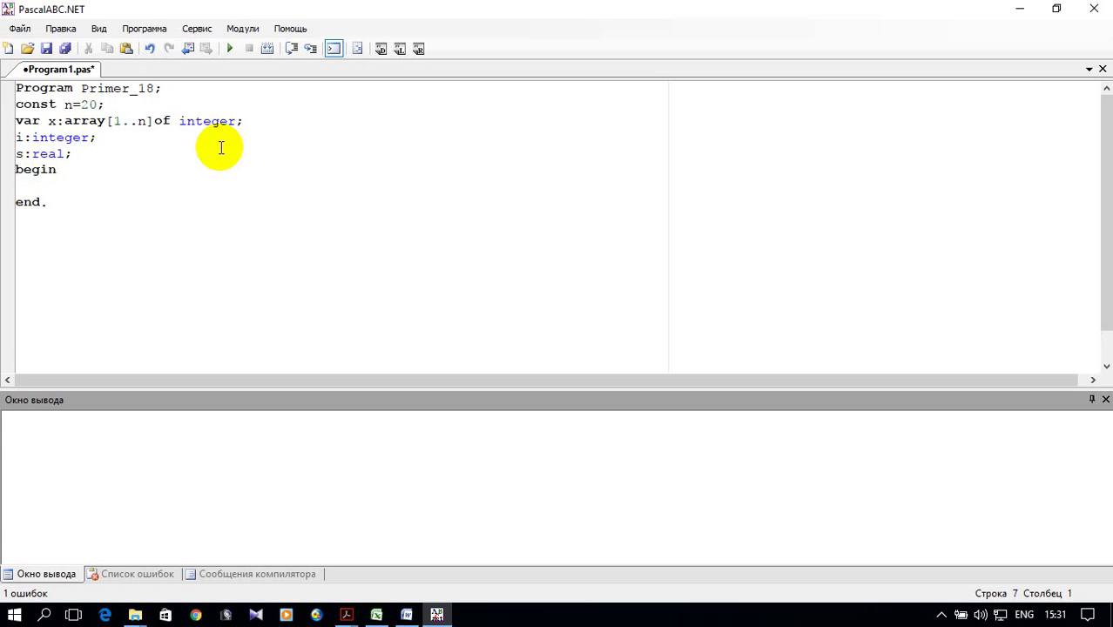
text(ran)
text(domi)
text(ze;)
Step: Add the loop 'for i:=1 to n do x[i]:=random(n*n);' after randomize
key(Return)
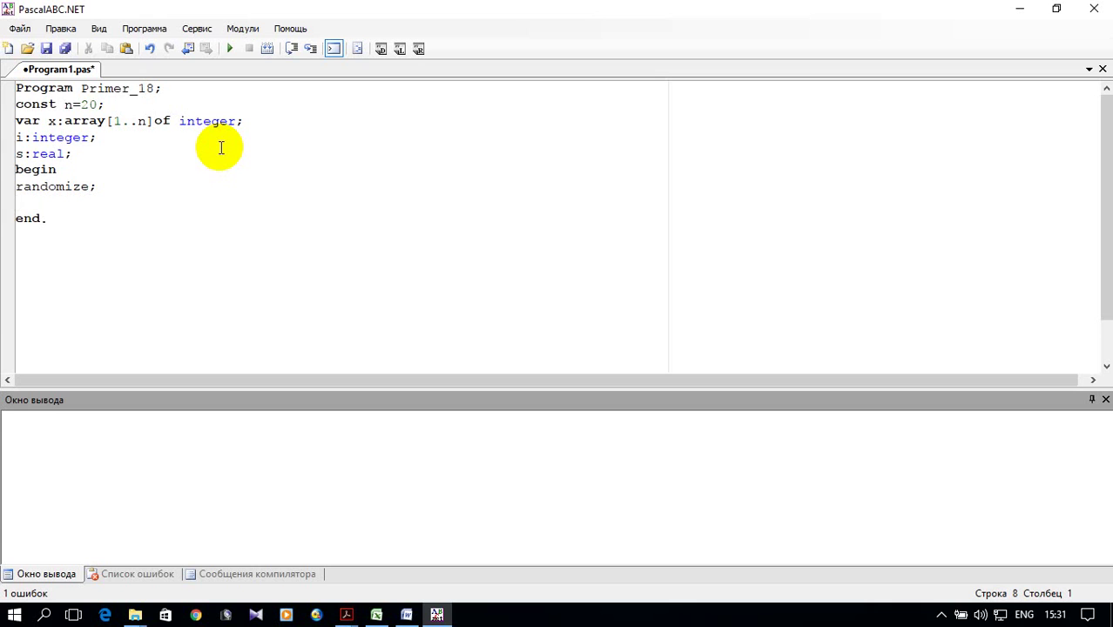
text(for)
text( i)
text(:=1 )
text(to )
text(n d)
text(o )
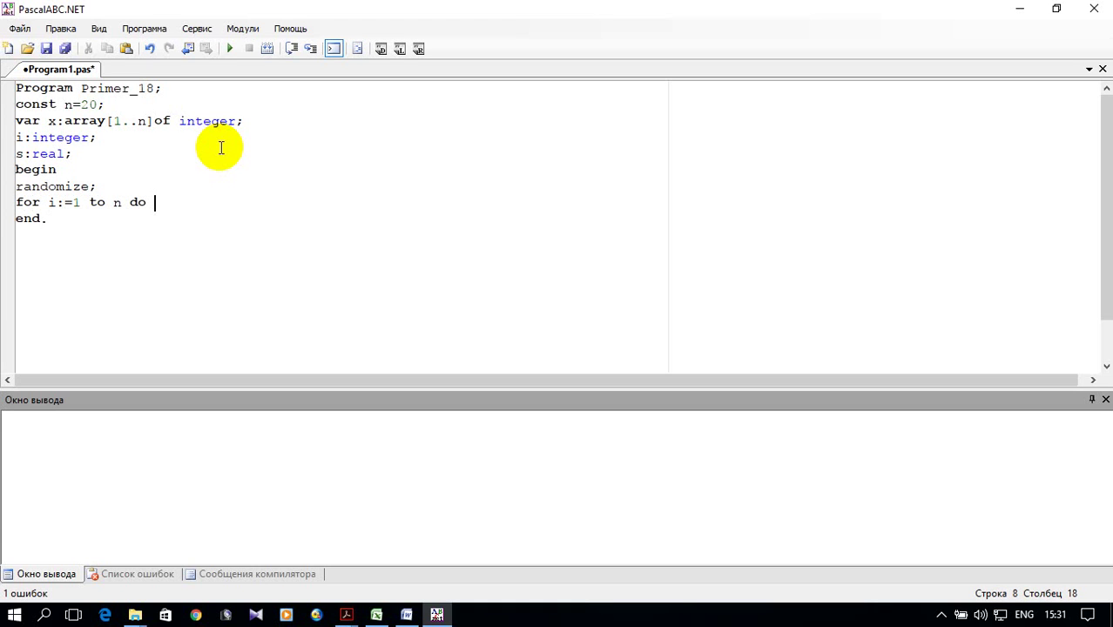
text(a)
text([)
key(BackSpace)
key(BackSpace)
text(x)
text([)
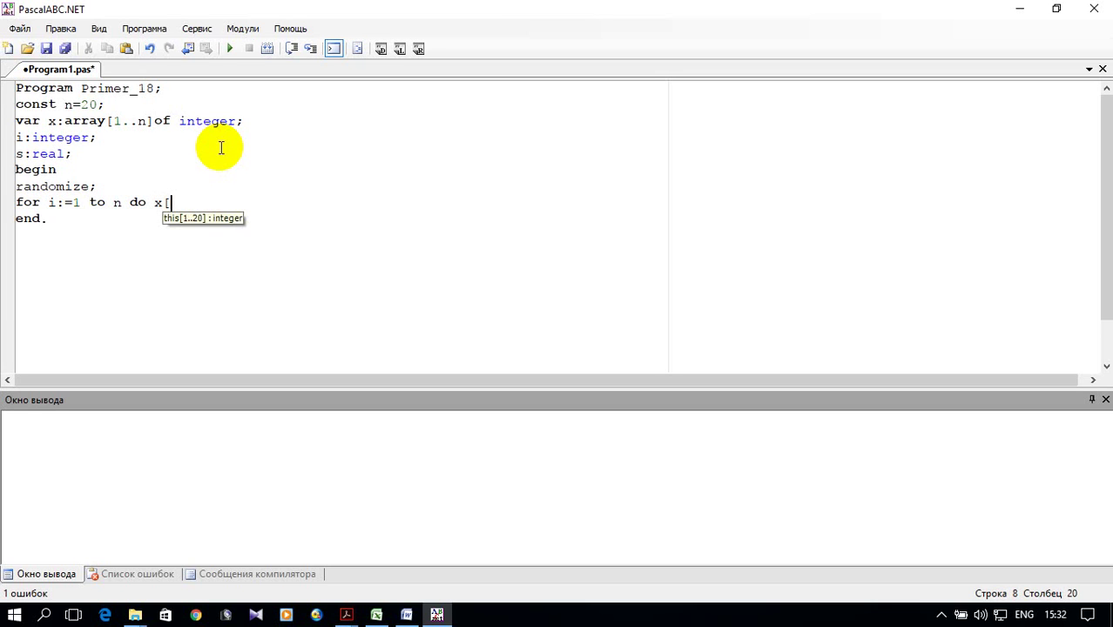
text(i)
text(])
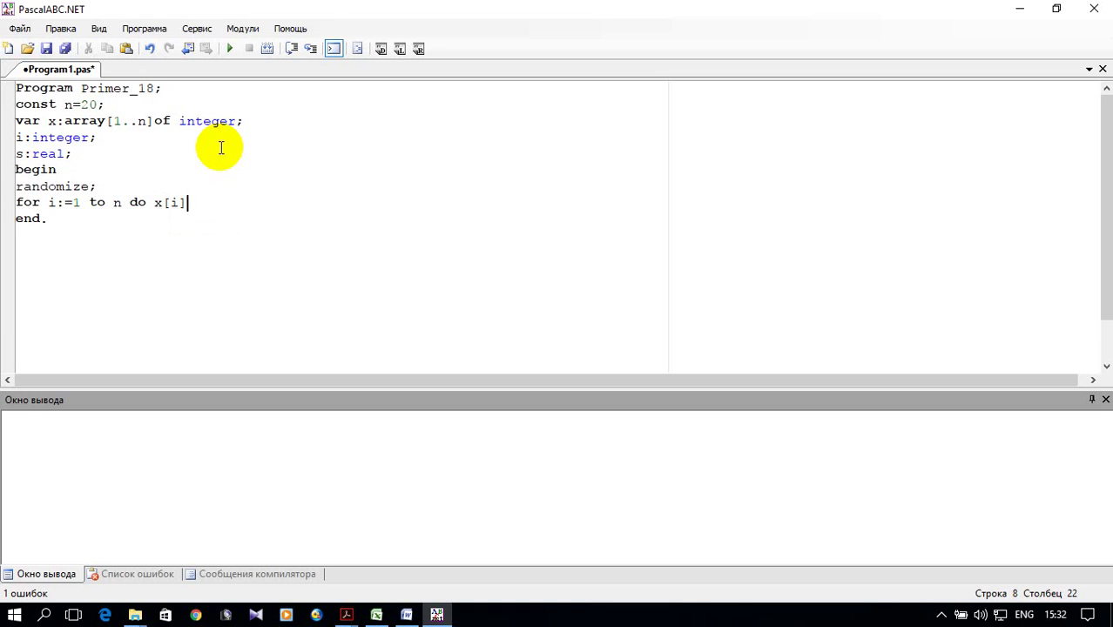
text(:=random()
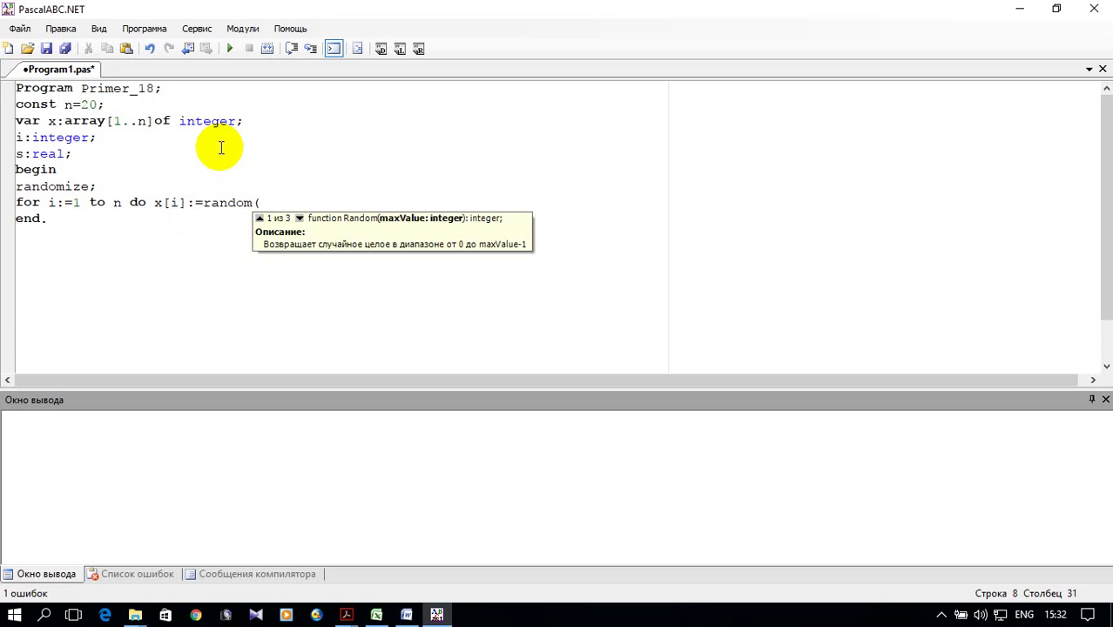
text(n)
text(*)
text(n))
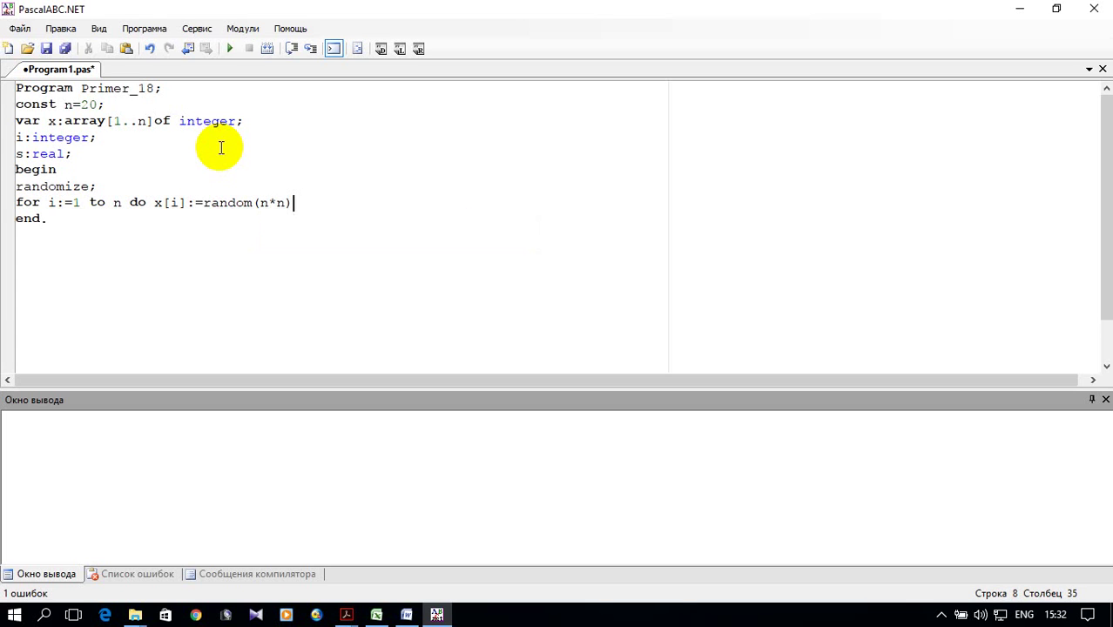
text(;)
click(155, 203)
Step: Move the random assignment onto its own line under a begin after the for header
key(Return)
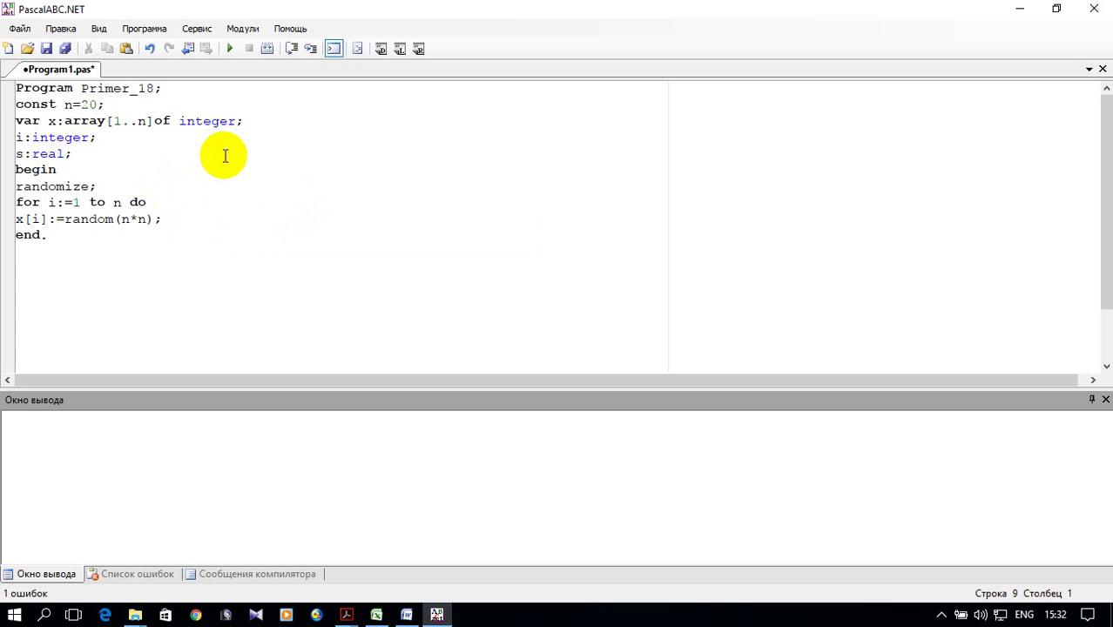
click(146, 202)
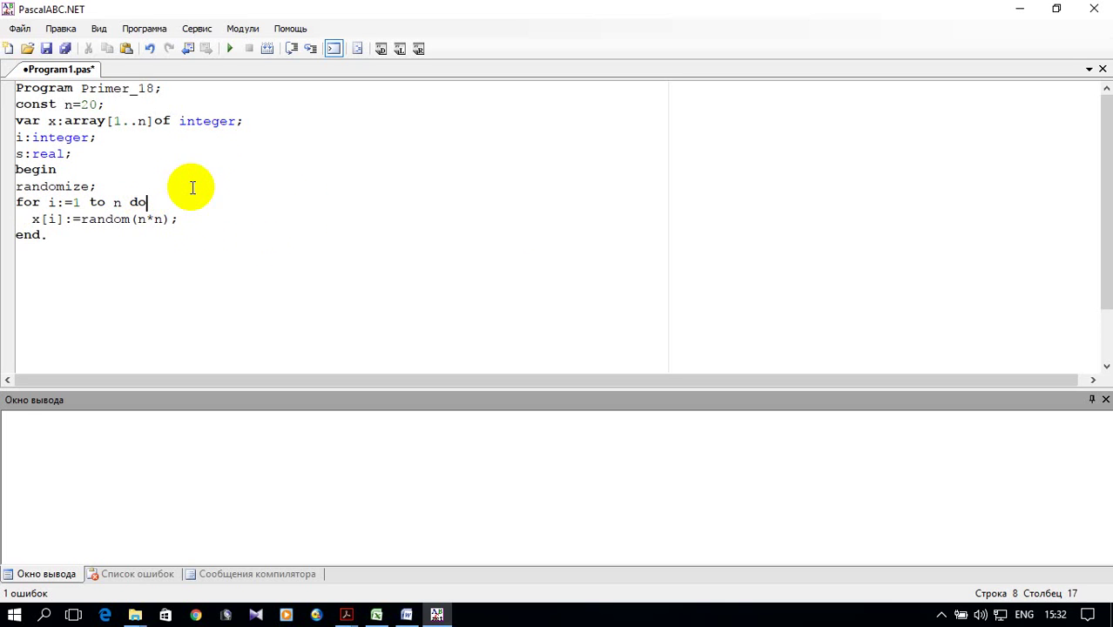
key(Return)
text(begin)
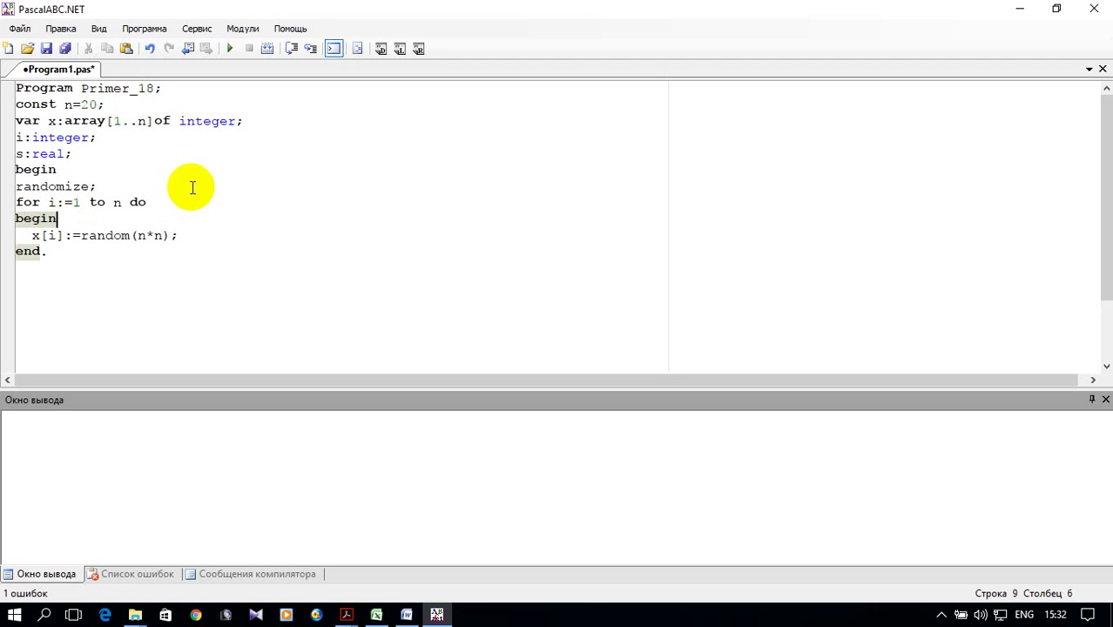
Step: Print each element with write(x[i]) and close the loop with 'end; writeln;'
click(188, 238)
key(Return)
text(write)
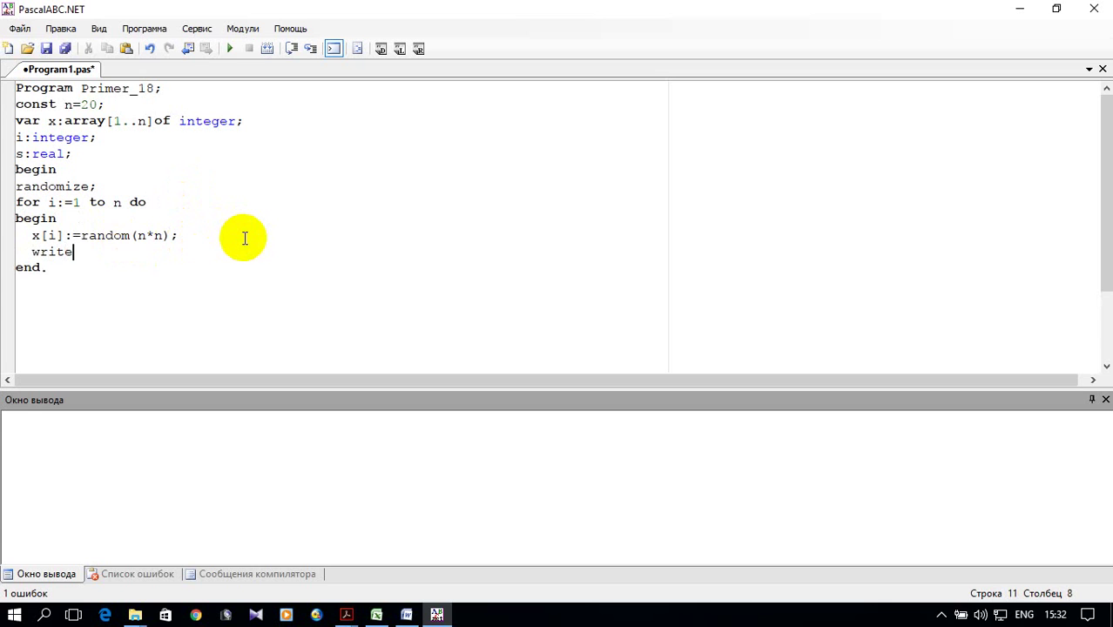
text((x)
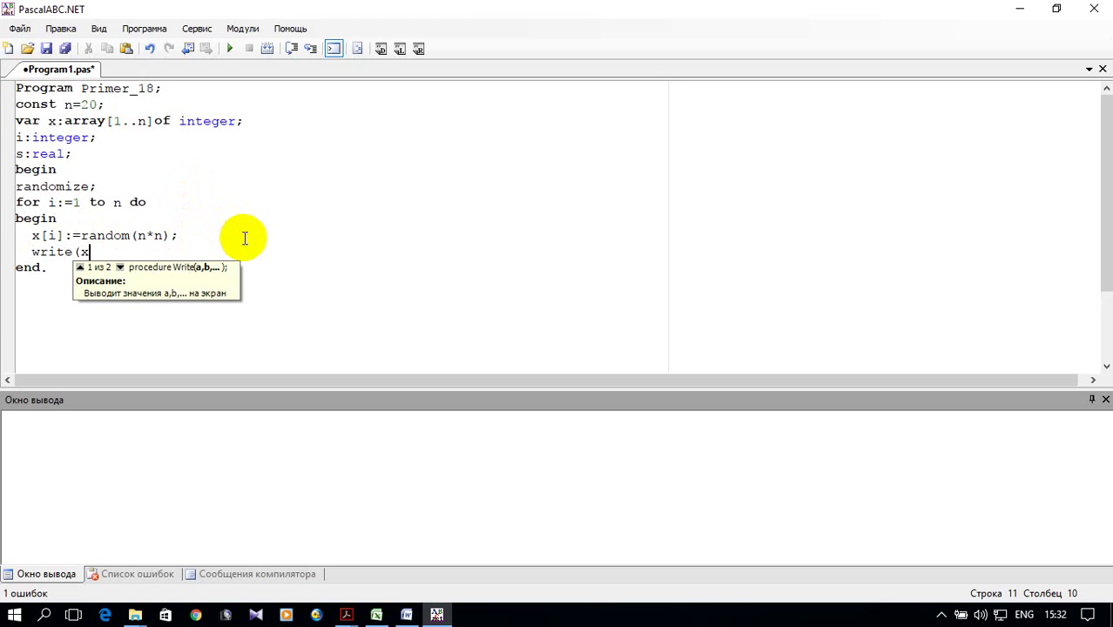
text([)
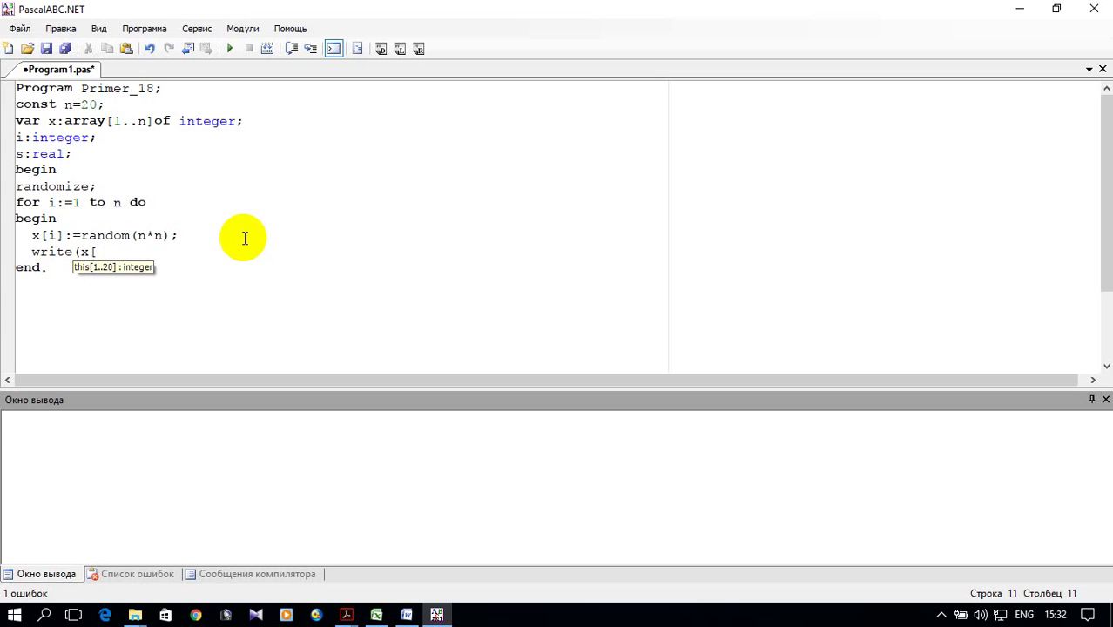
text(i)
text(])
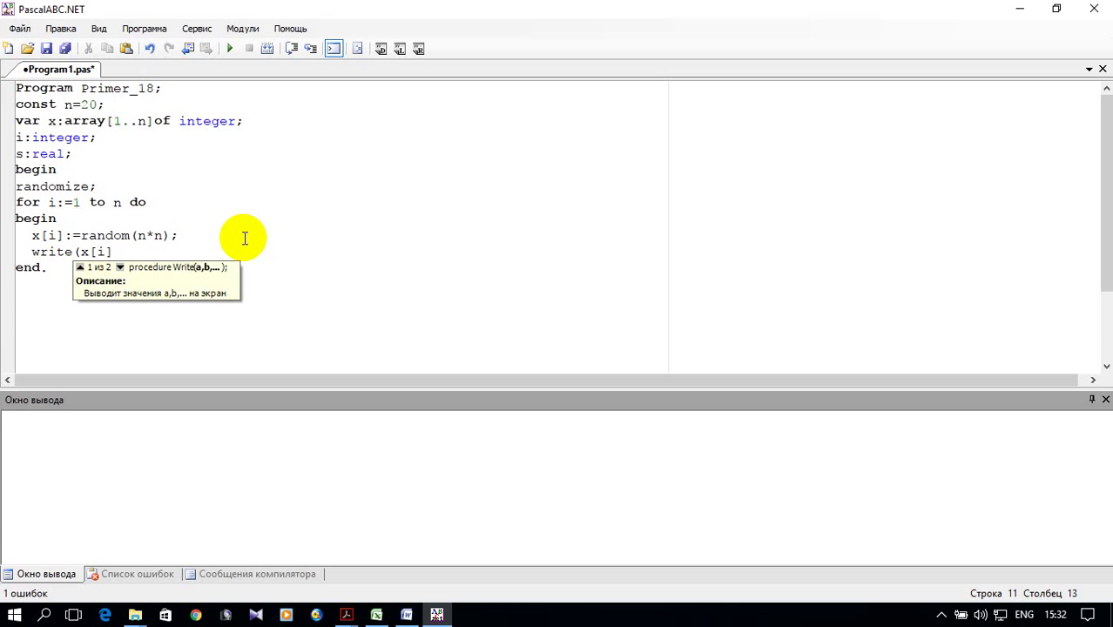
text())
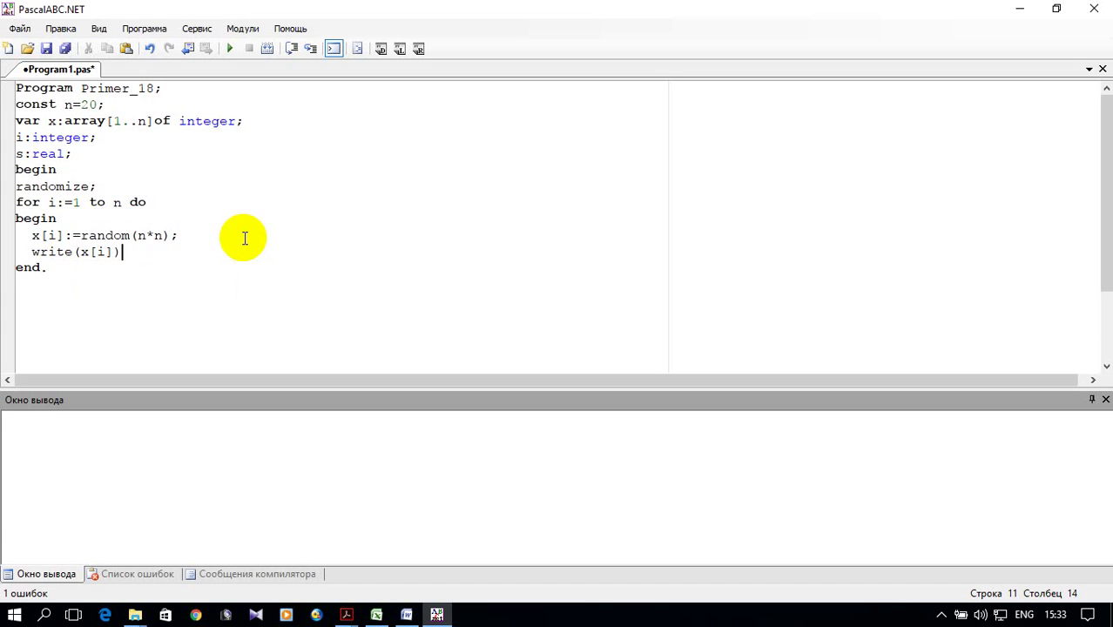
key(Return)
key(BackSpace)
key(BackSpace)
text(end; )
text(writeln;)
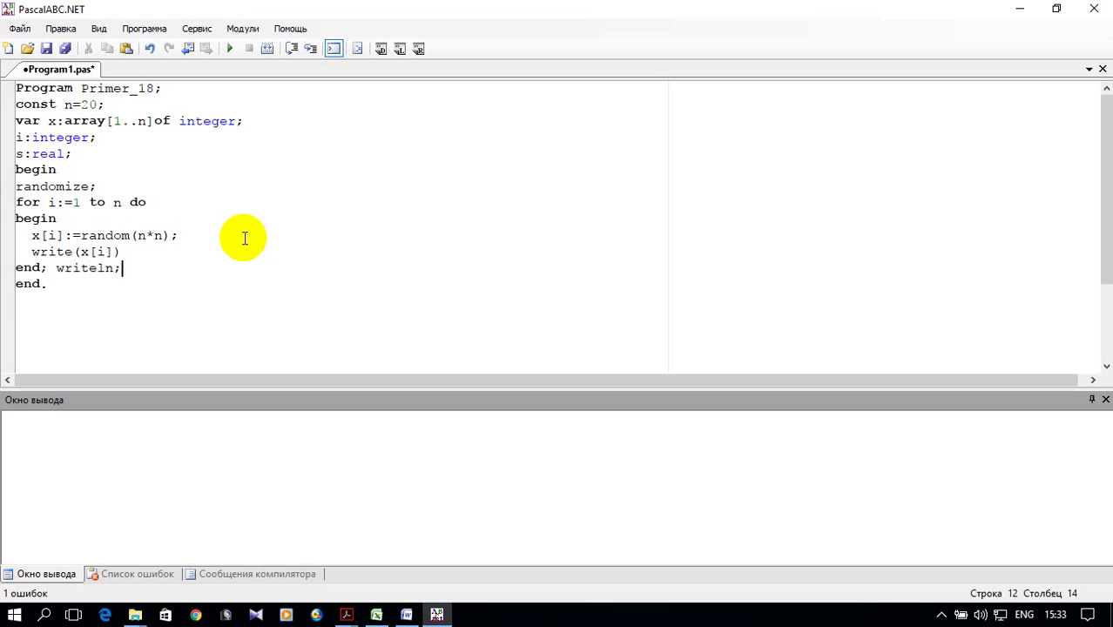
key(Return)
Step: Add s:=0 after randomize; and s:=s+sqr(x[i])/i; inside the loop body
click(185, 236)
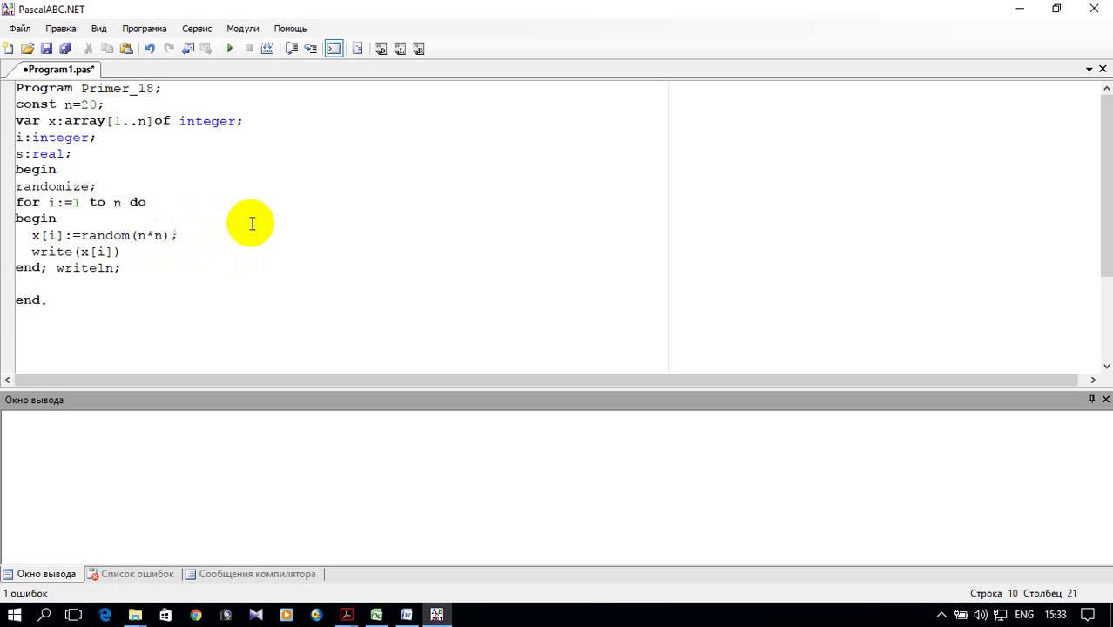
key(Return)
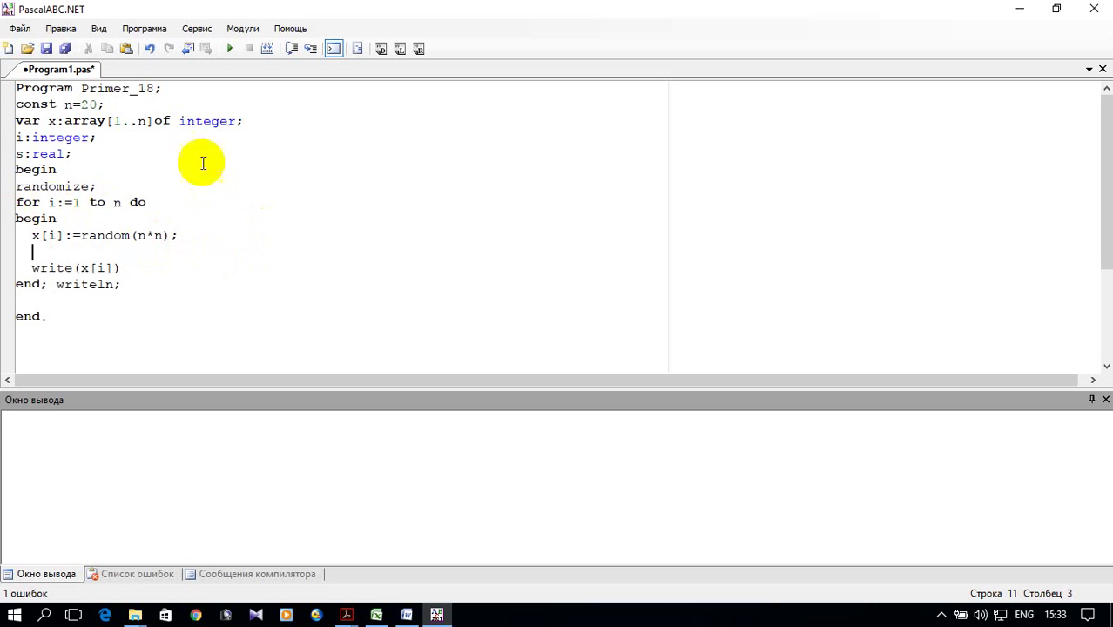
click(135, 183)
key(Return)
text(s:=0;)
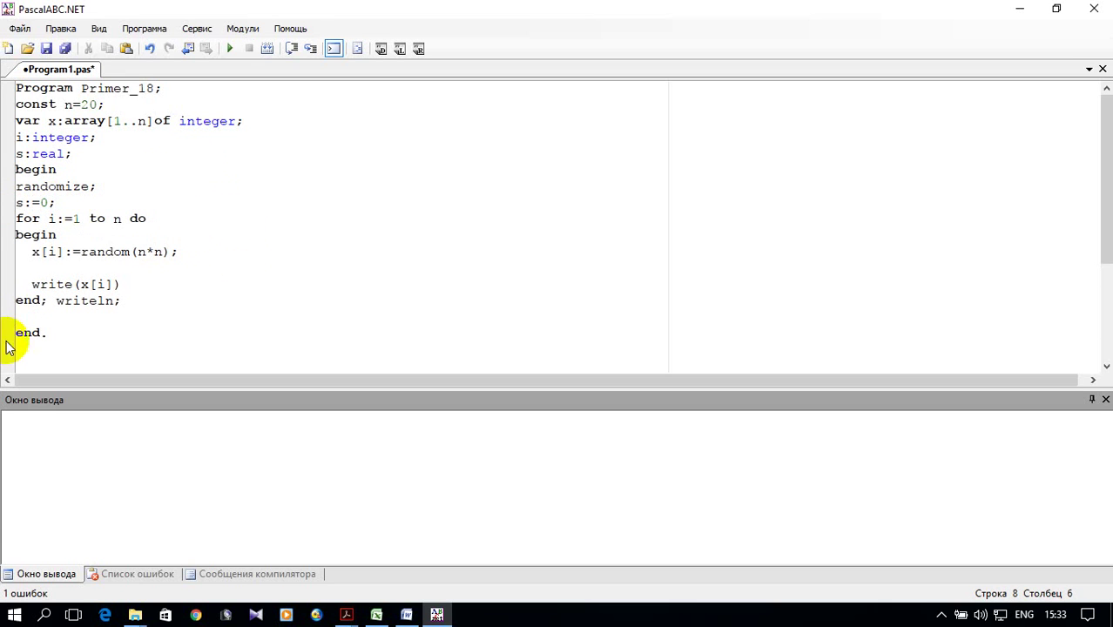
click(30, 268)
text(s)
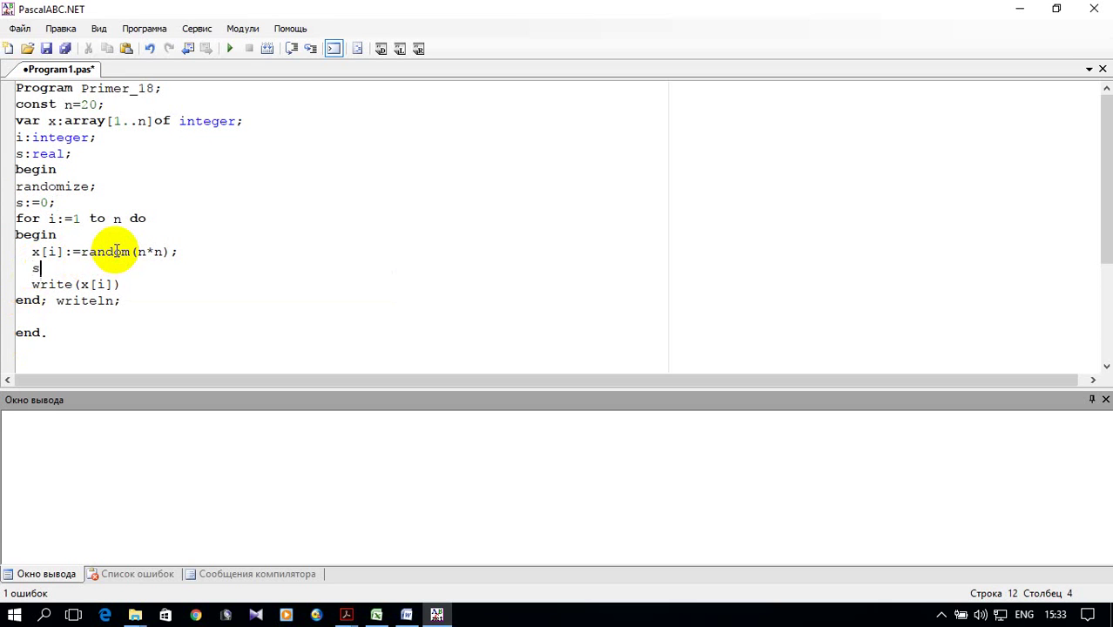
text(:=s)
text(+)
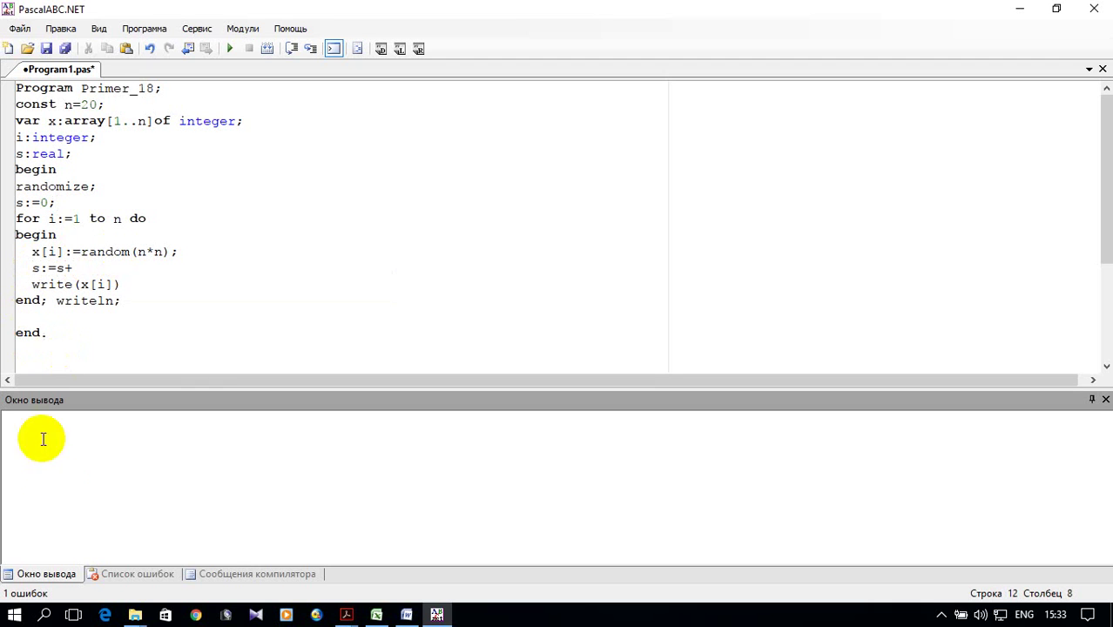
click(349, 614)
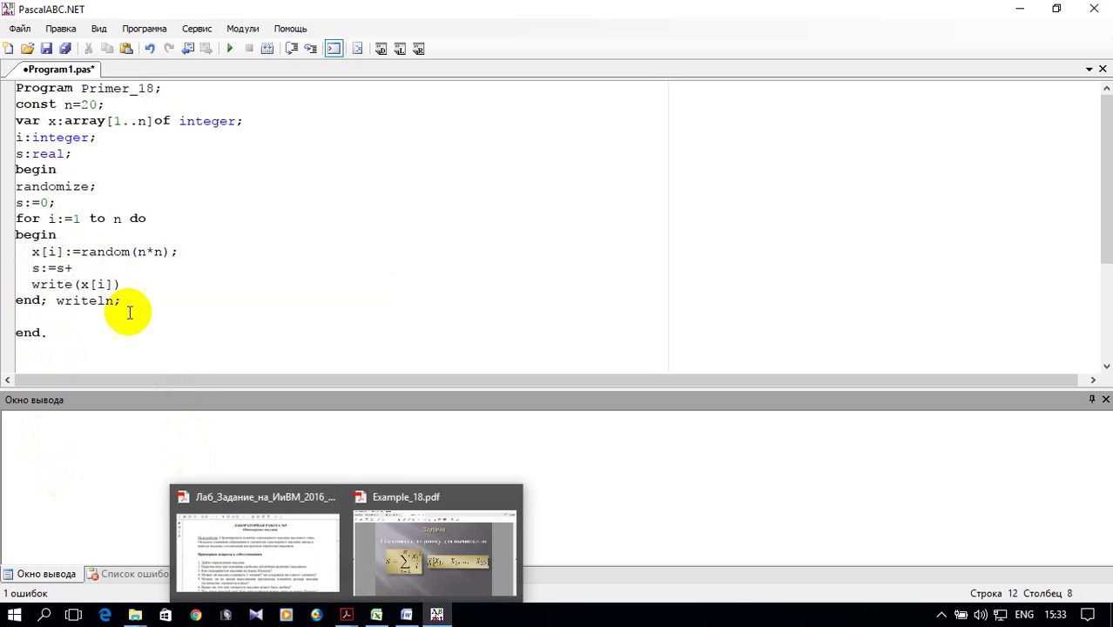
text(s)
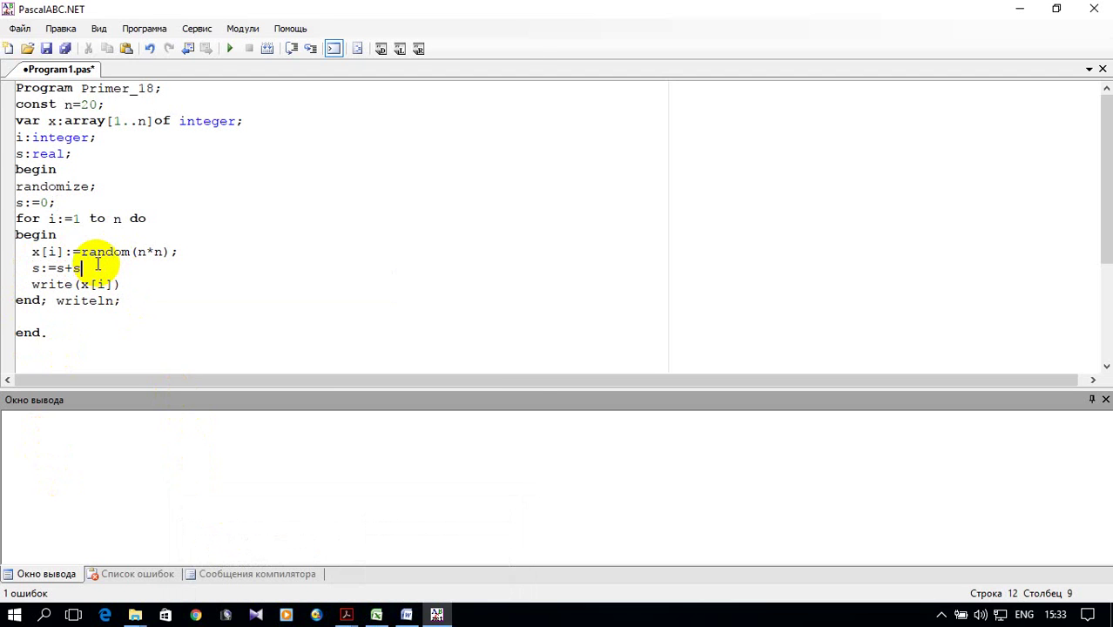
text(qr)
text(()
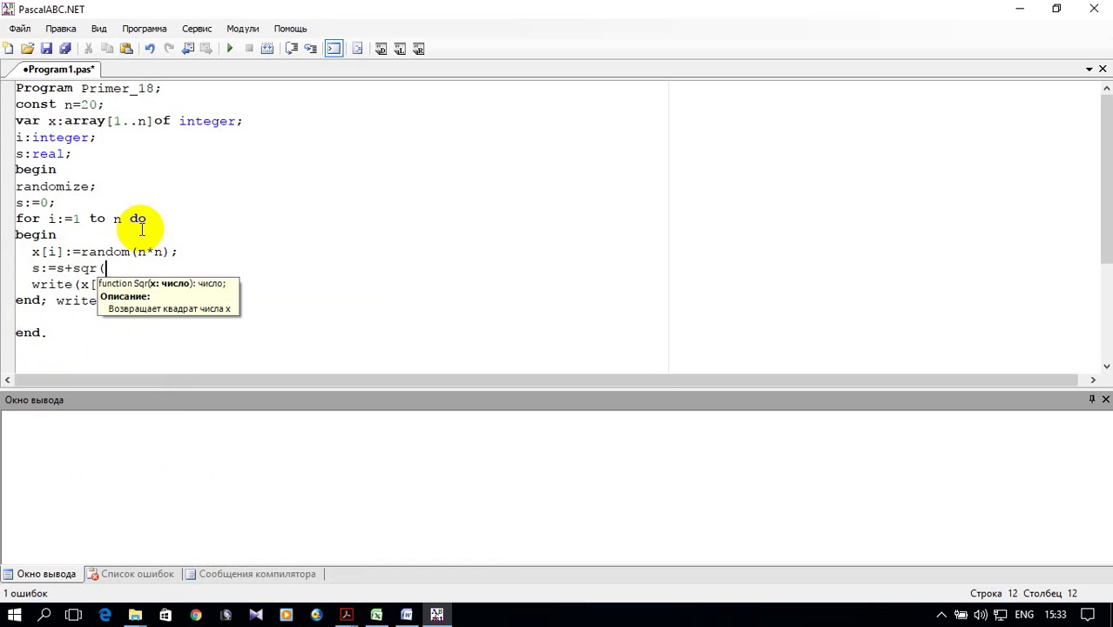
text(x)
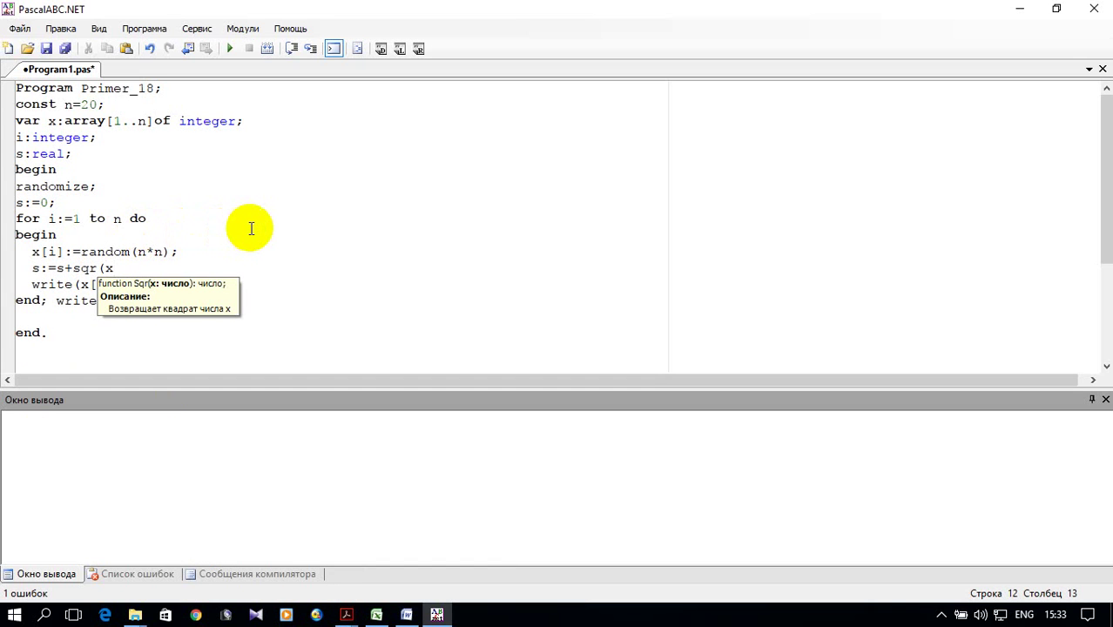
text([i)
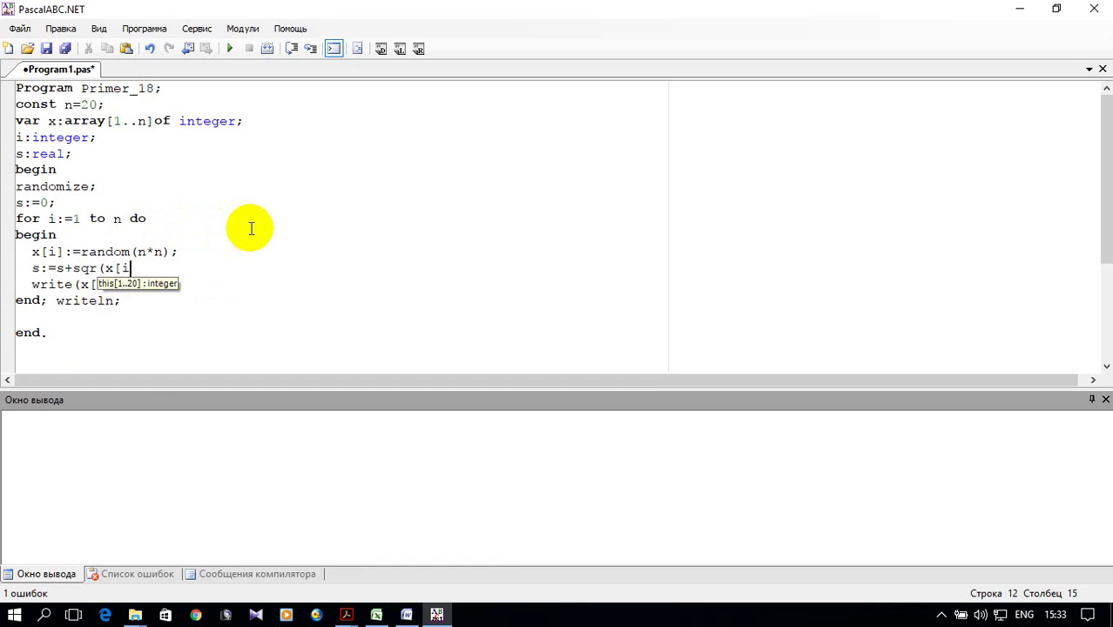
text(])
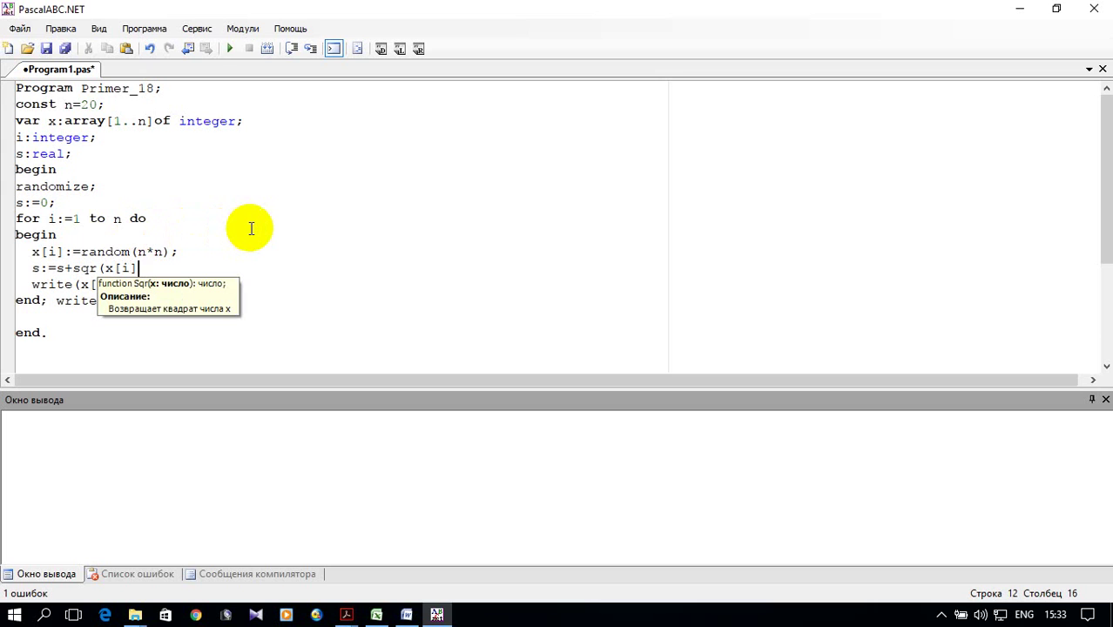
text())
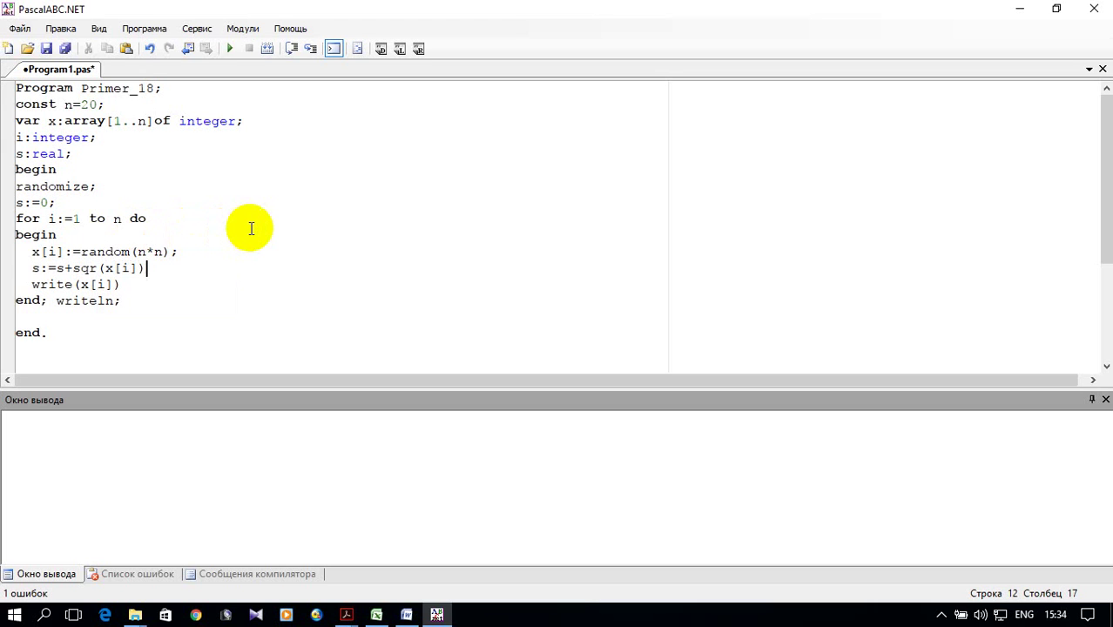
text(/)
text(i)
text(;)
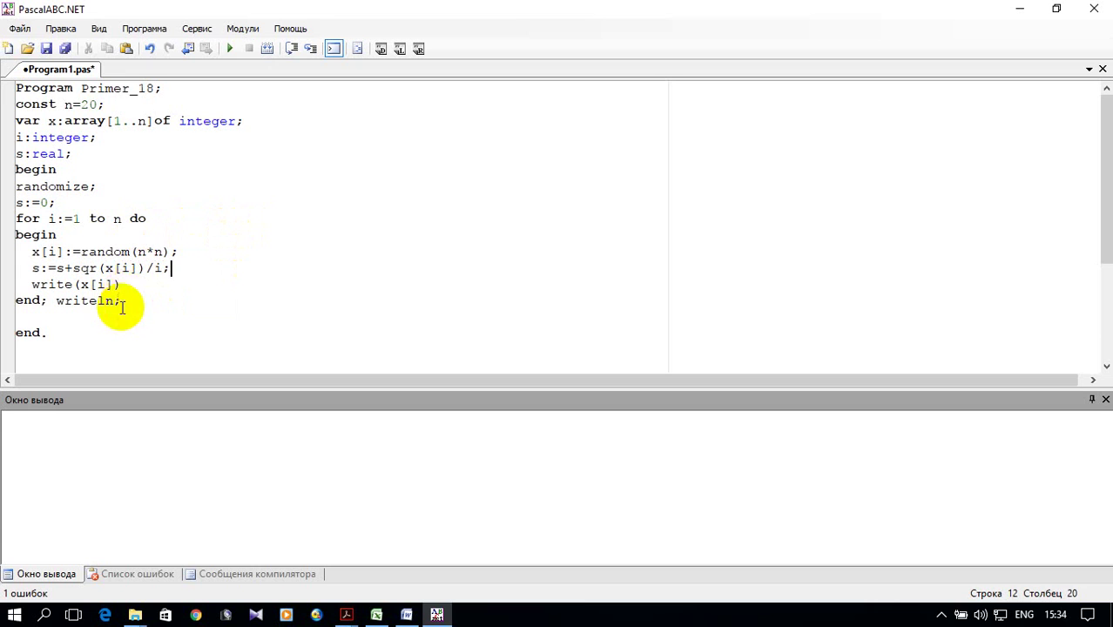
click(123, 300)
key(Return)
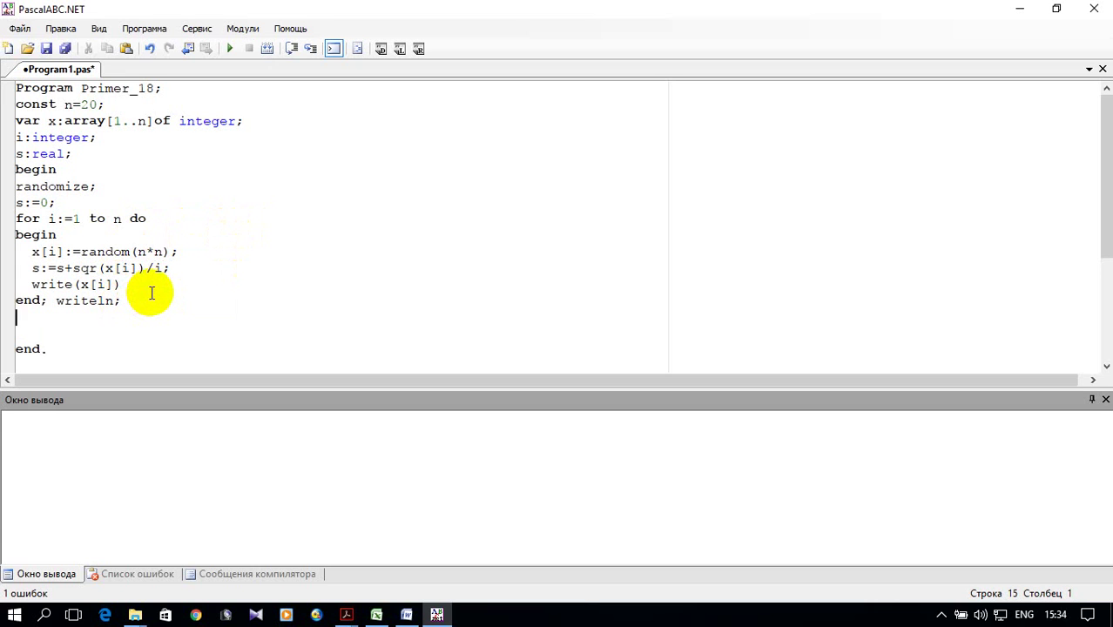
Step: Output the sum with writeln('s=',s) before end. and run, getting s=235519.257567385
text(writeln)
text(('s=)
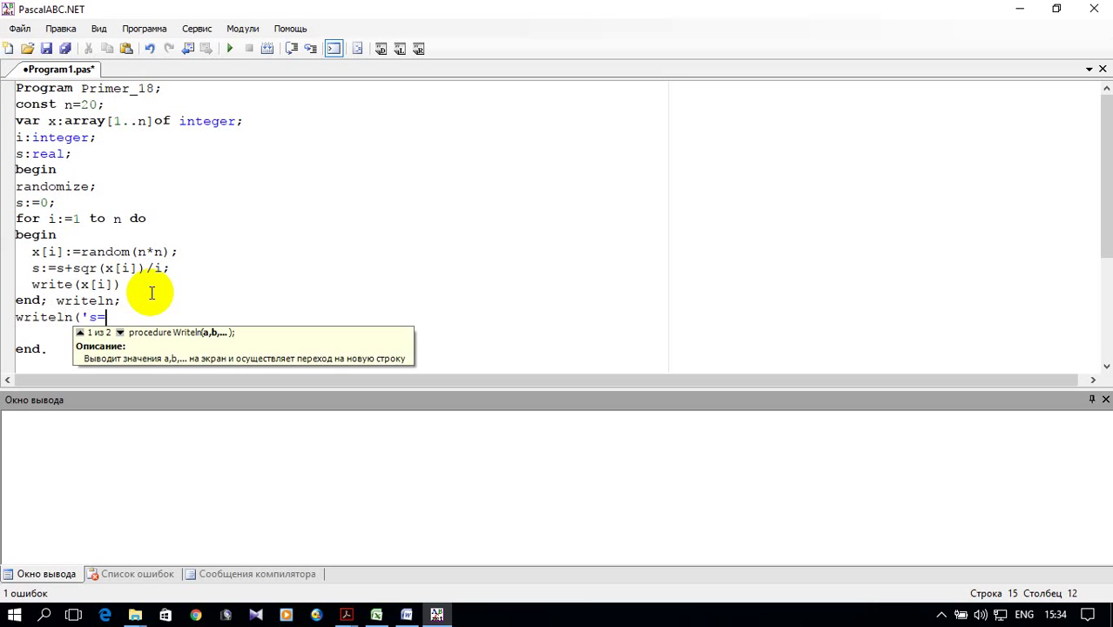
text(')
text(,s))
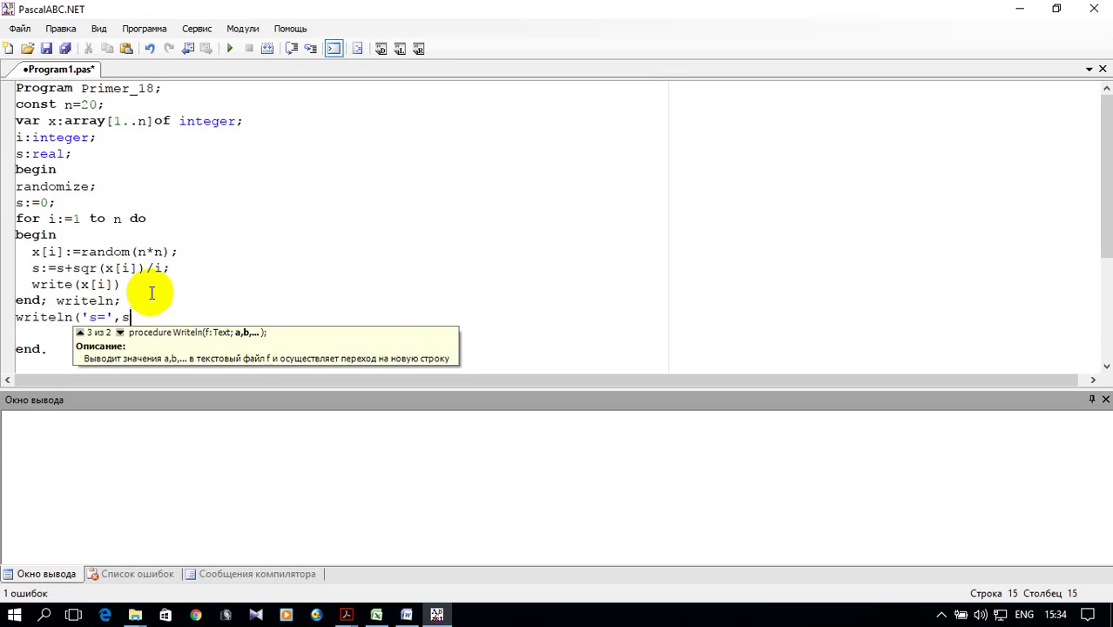
key(Delete)
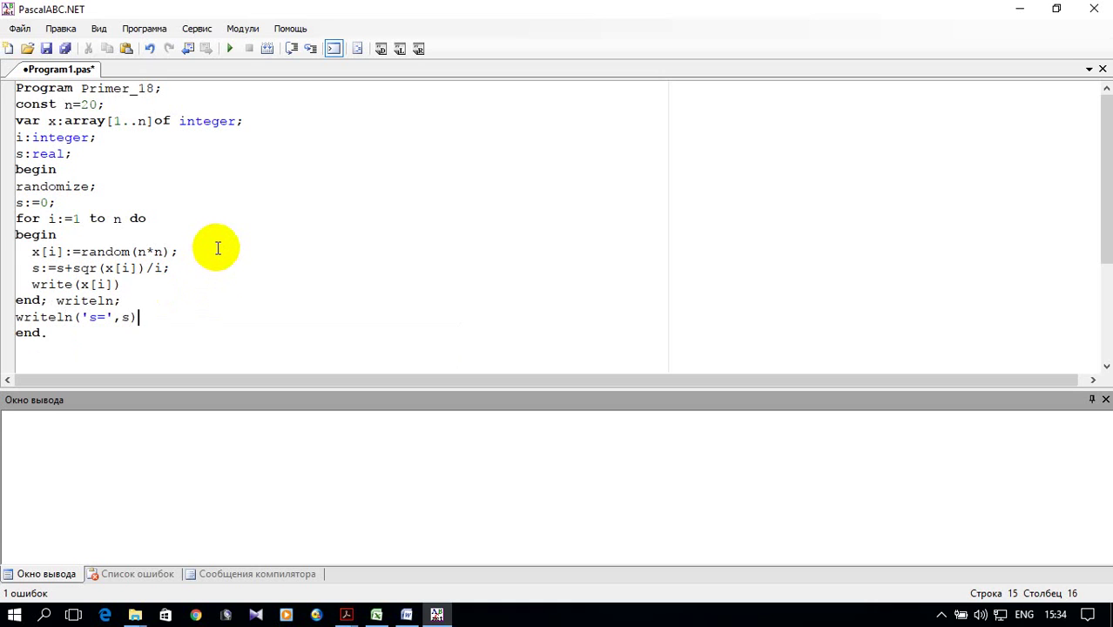
click(229, 50)
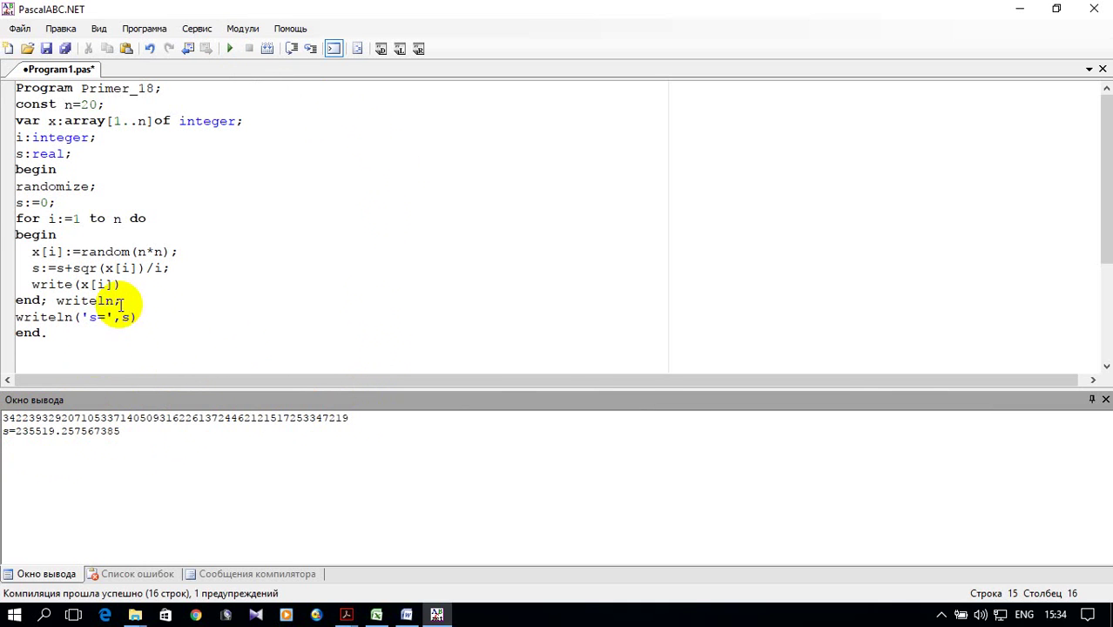
Step: Change the output to write(x[i],' ') for spaced values and rerun, giving s=296683.140896848
drag(4, 421, 315, 418)
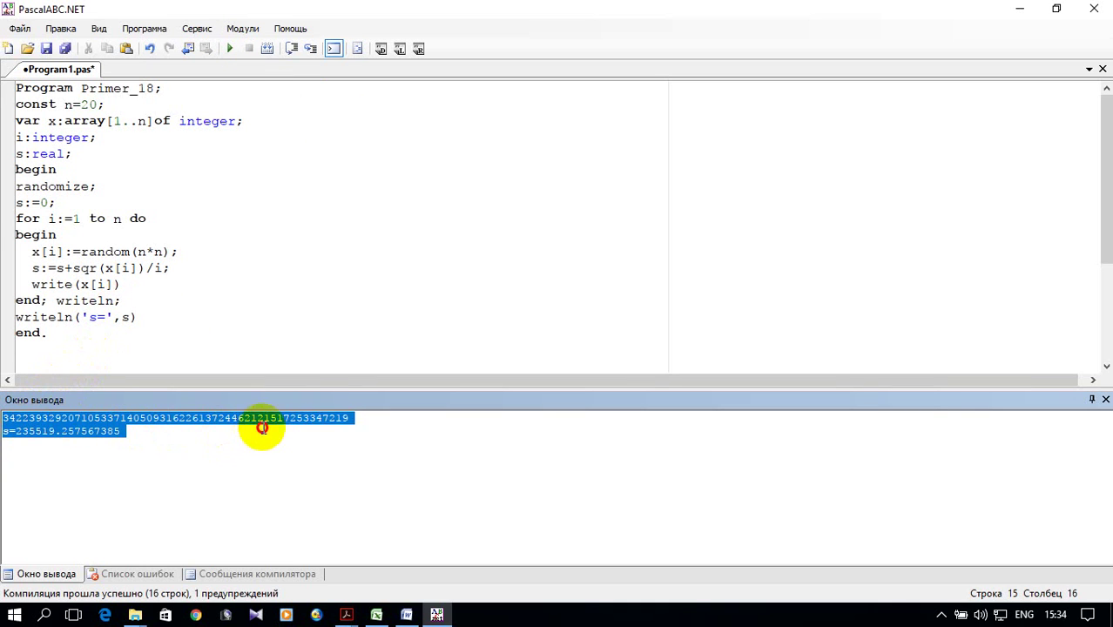
click(157, 302)
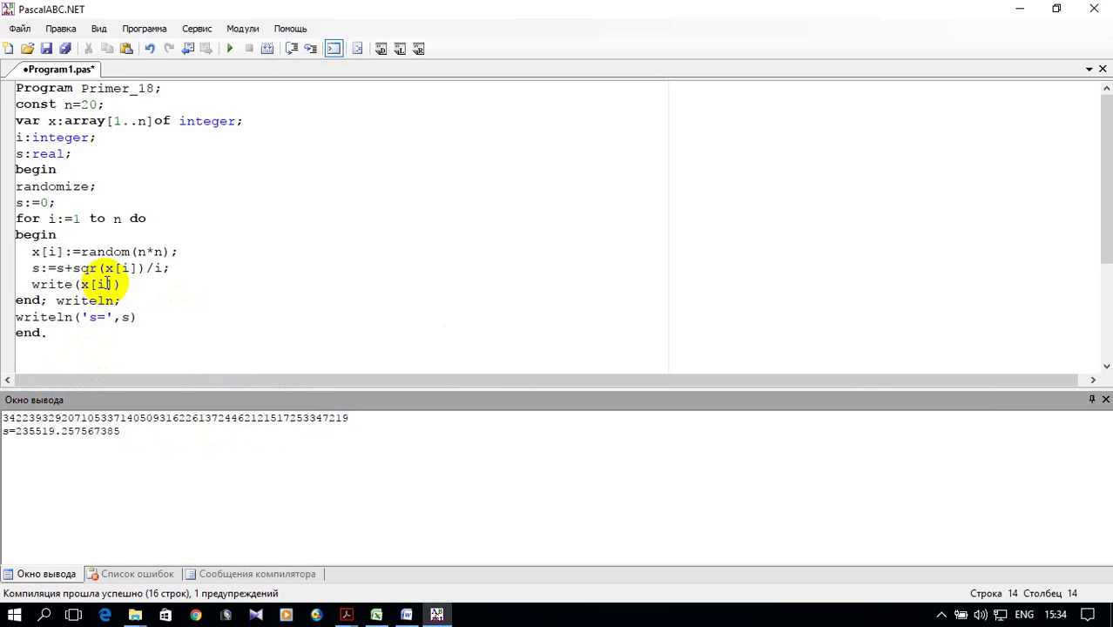
click(115, 285)
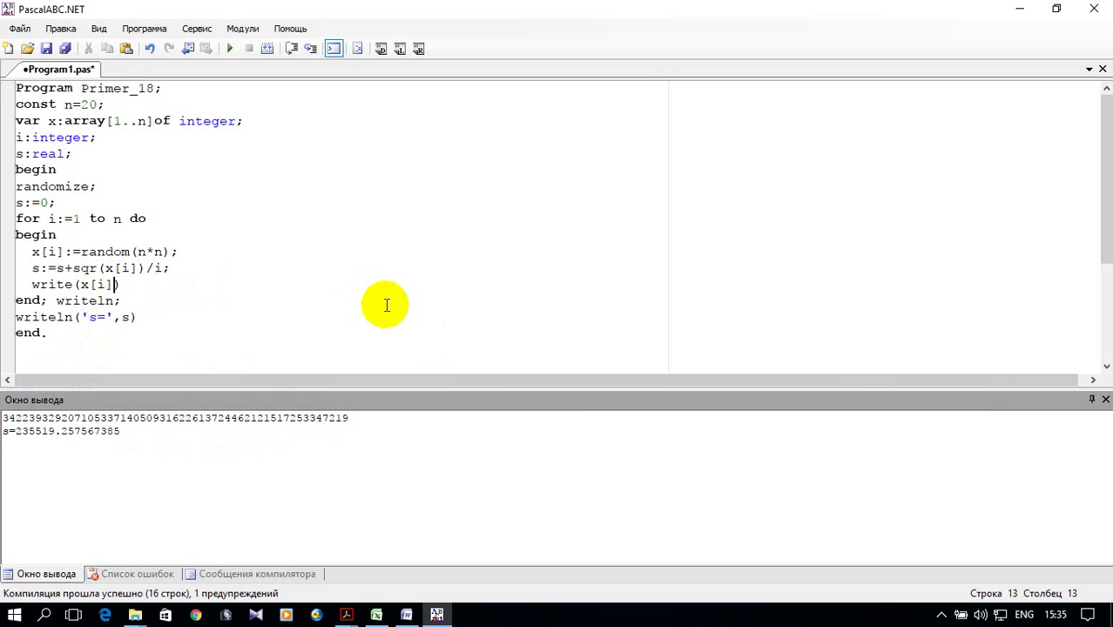
text(:3)
key(BackSpace)
key(BackSpace)
text(,)
text(")
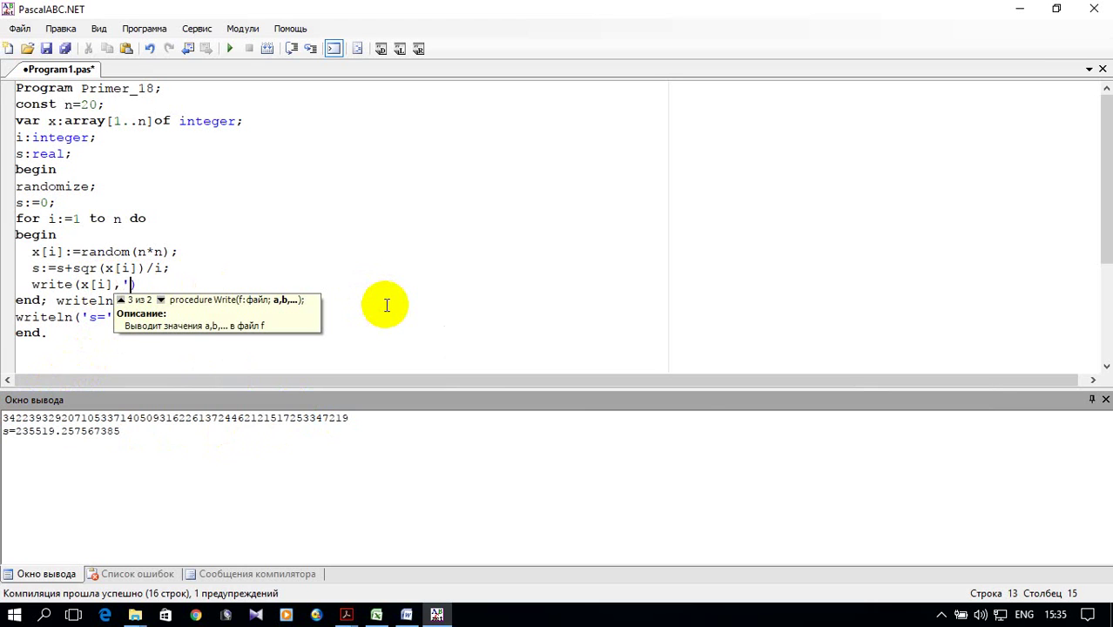
text(  ')
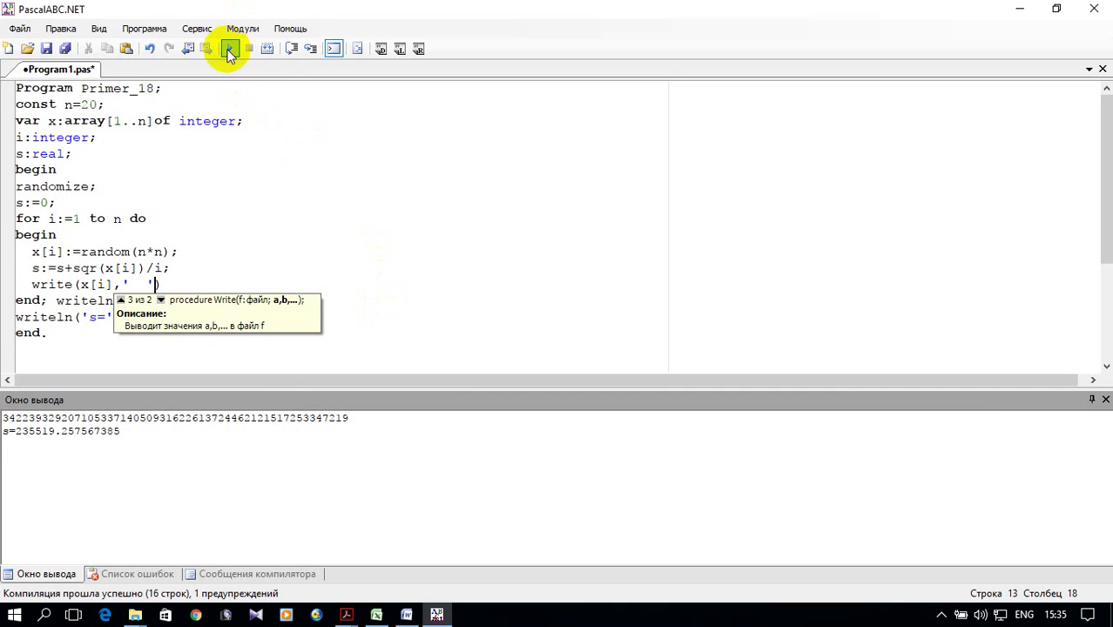
click(229, 51)
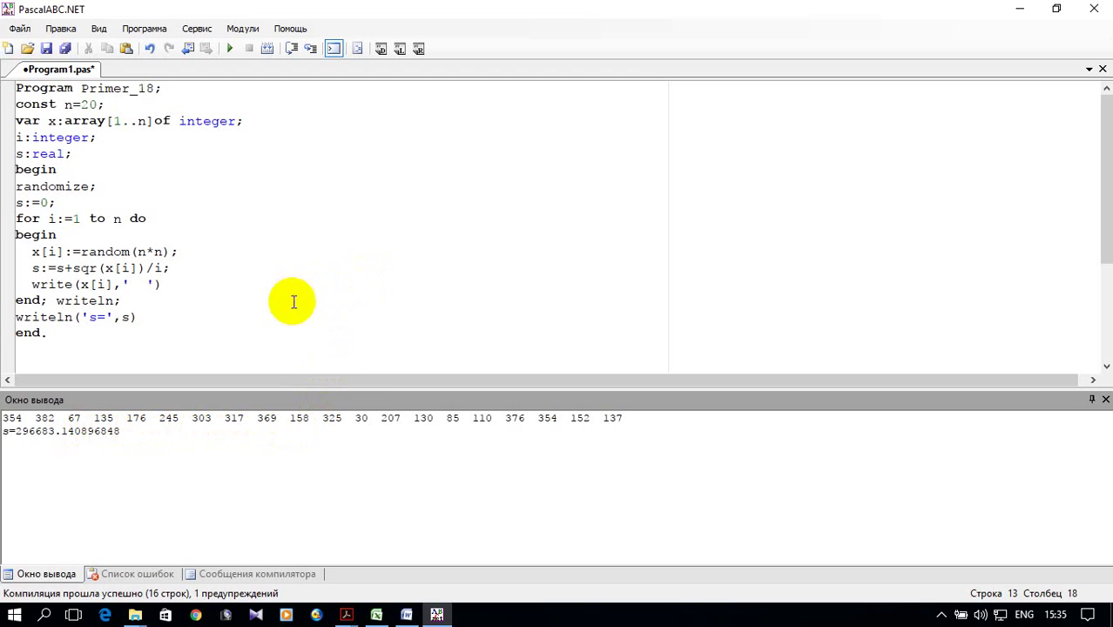
Step: Copy the Primer_18 code into Excel cells A2:A17 and widen column A to fit
mouse_move(48, 333)
mouse_down()
mouse_move(33, 121)
mouse_move(13, 85)
mouse_up()
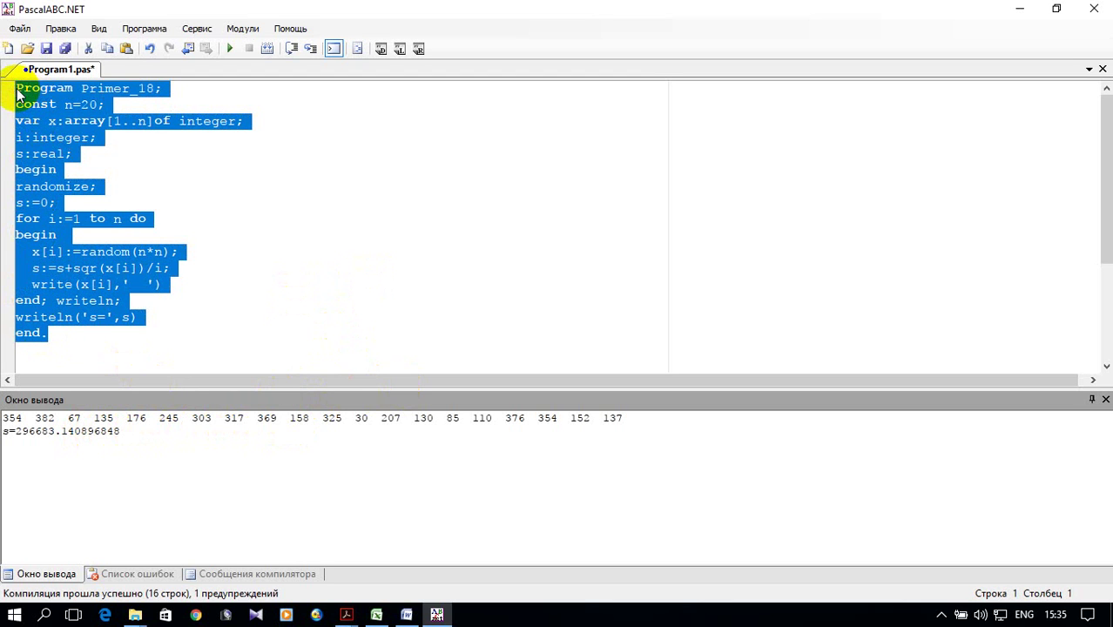
right_click(26, 101)
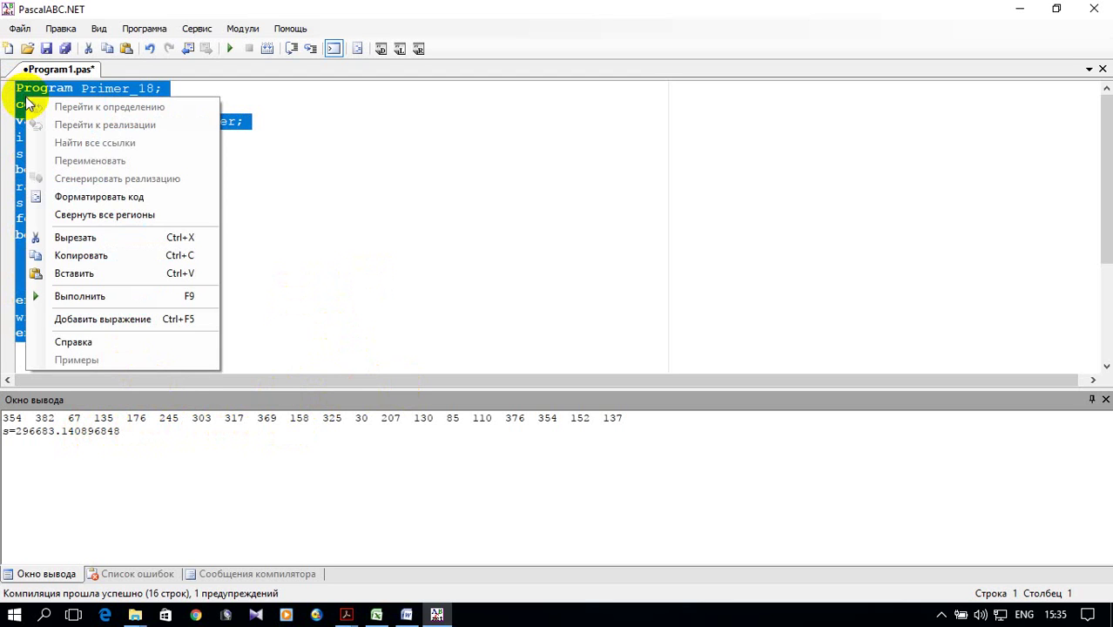
click(129, 256)
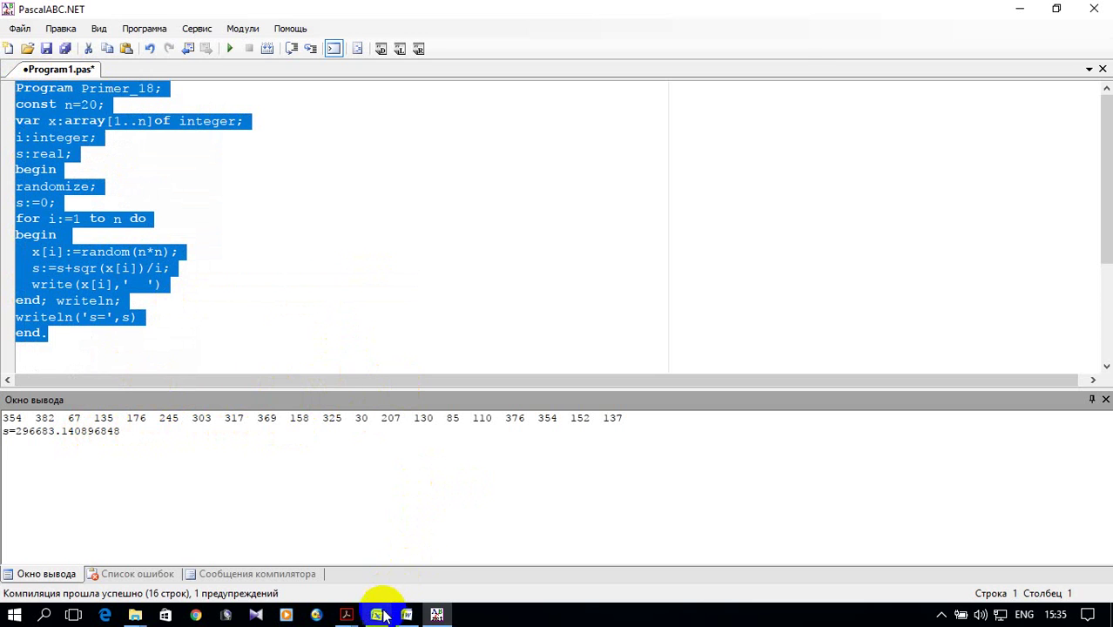
click(376, 615)
click(62, 192)
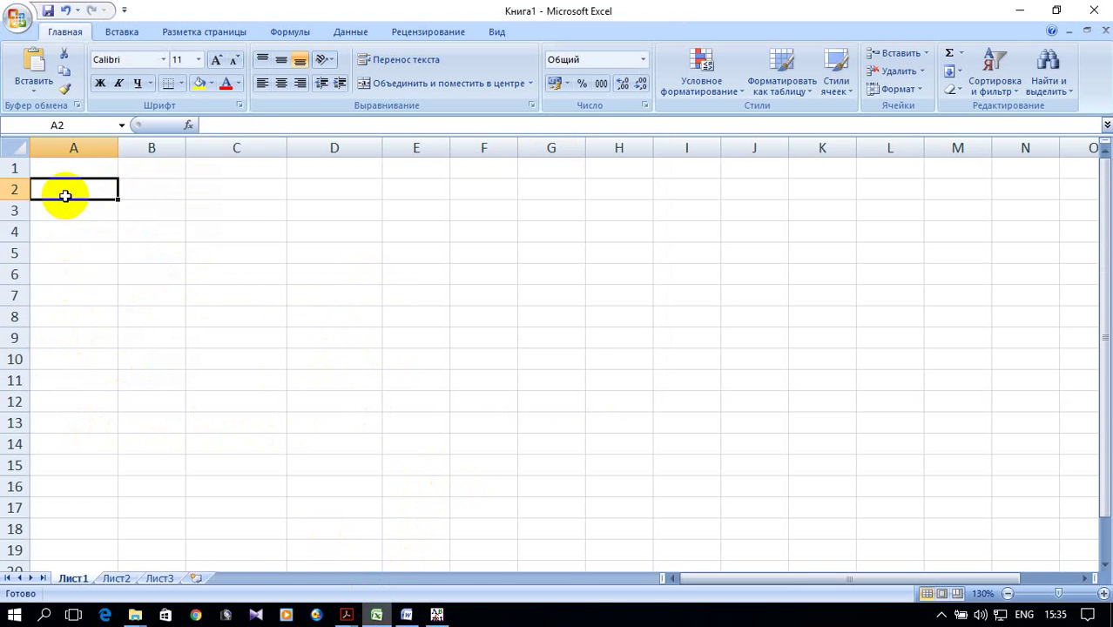
right_click(63, 193)
click(137, 242)
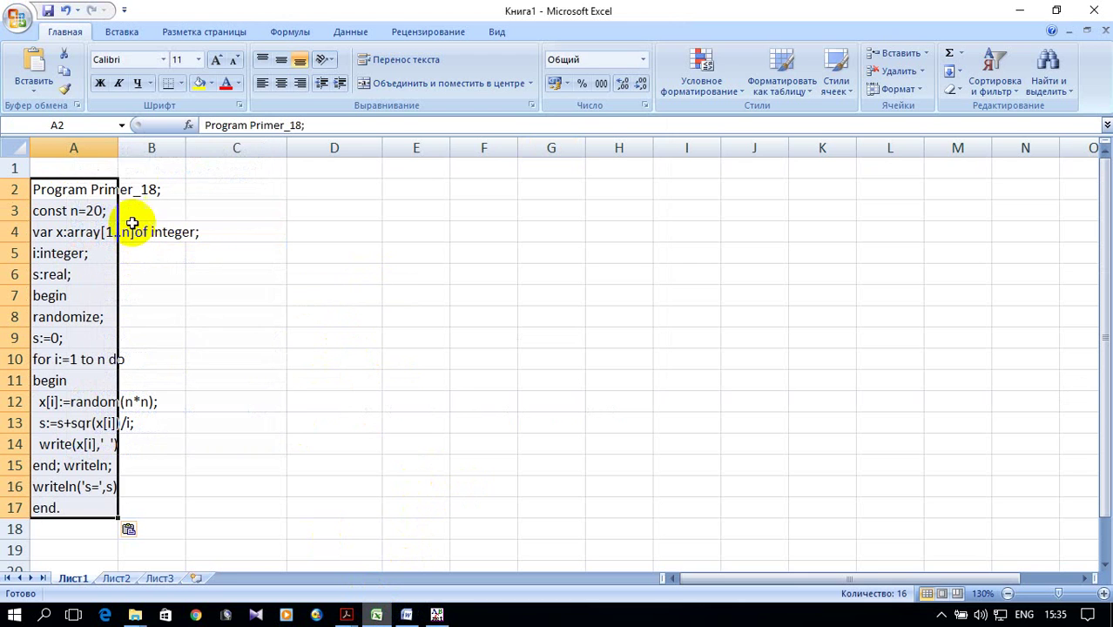
drag(117, 149, 214, 149)
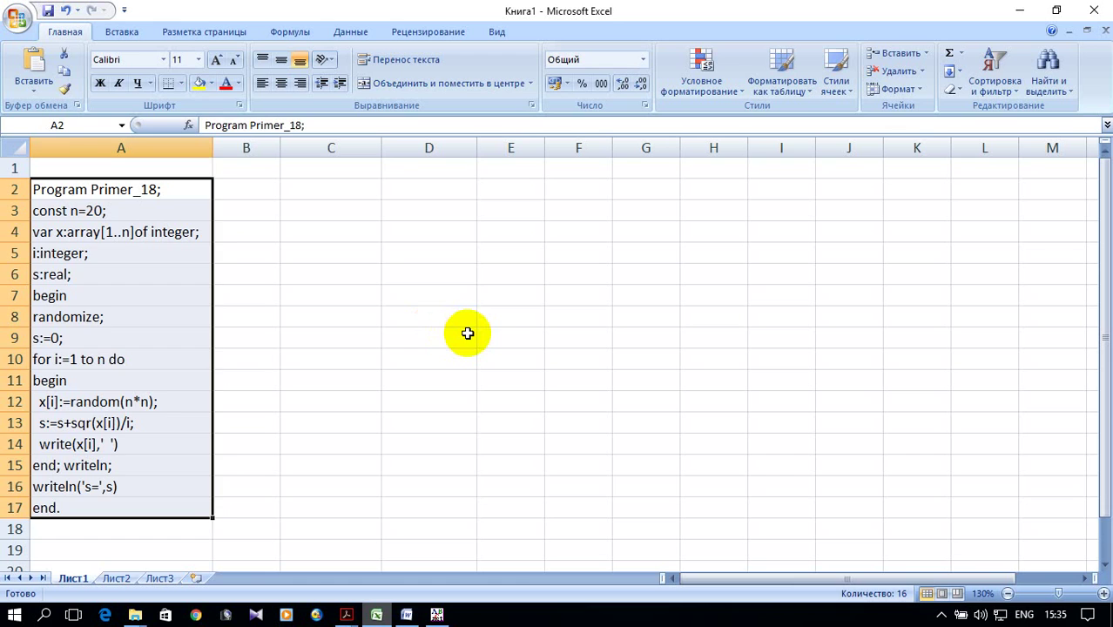
key(ctrl+End)
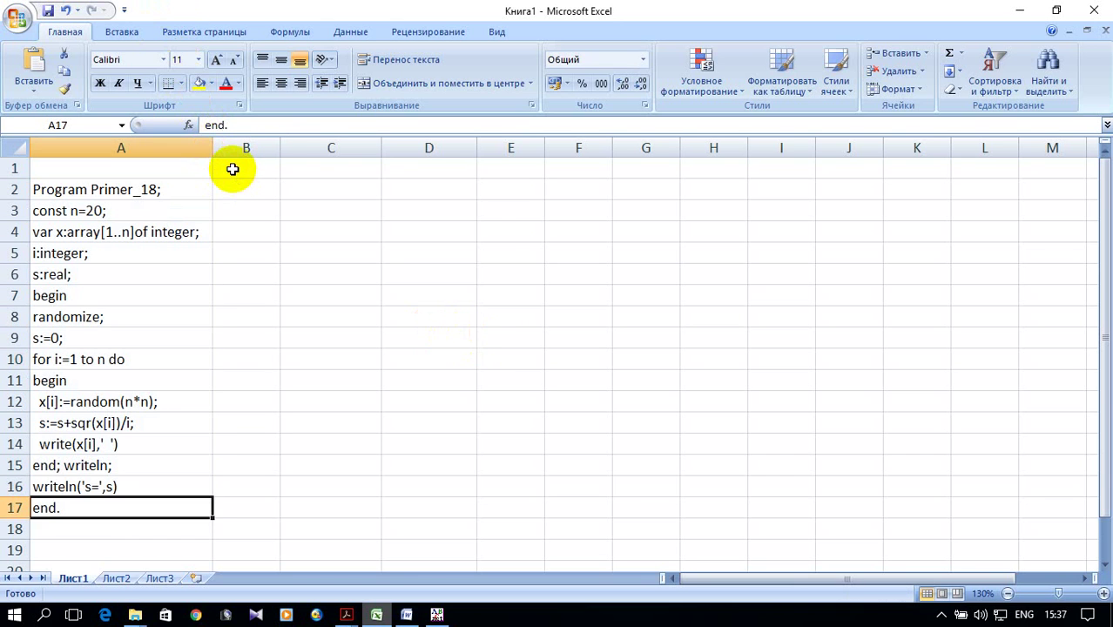
click(232, 169)
text(G)
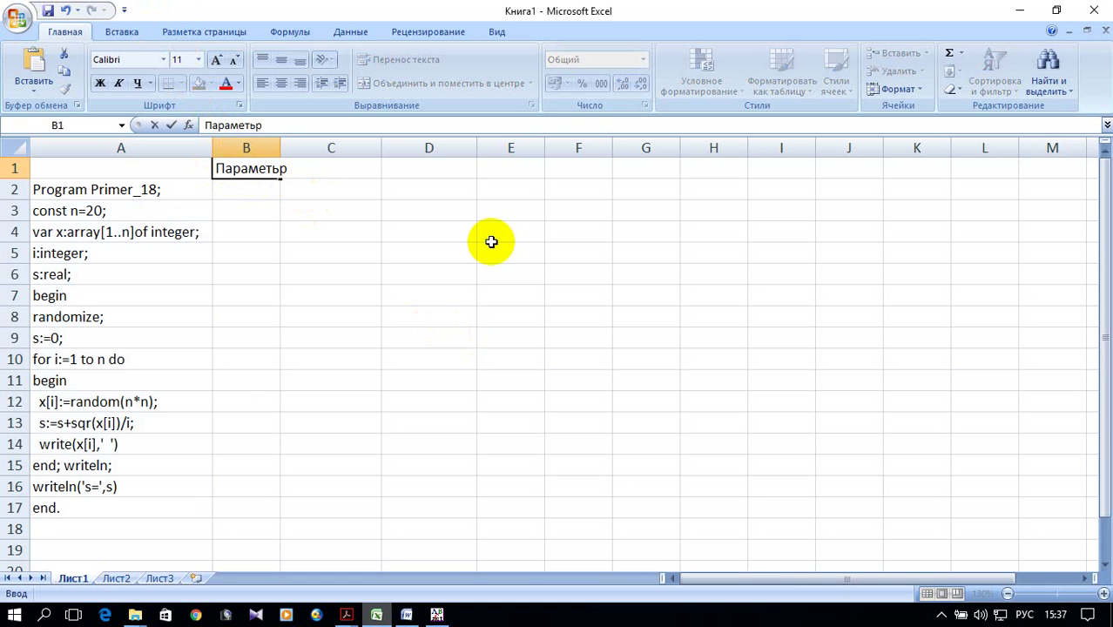
Step: Enter the headings Параметр in B1 and Значение in C1
key(Left)
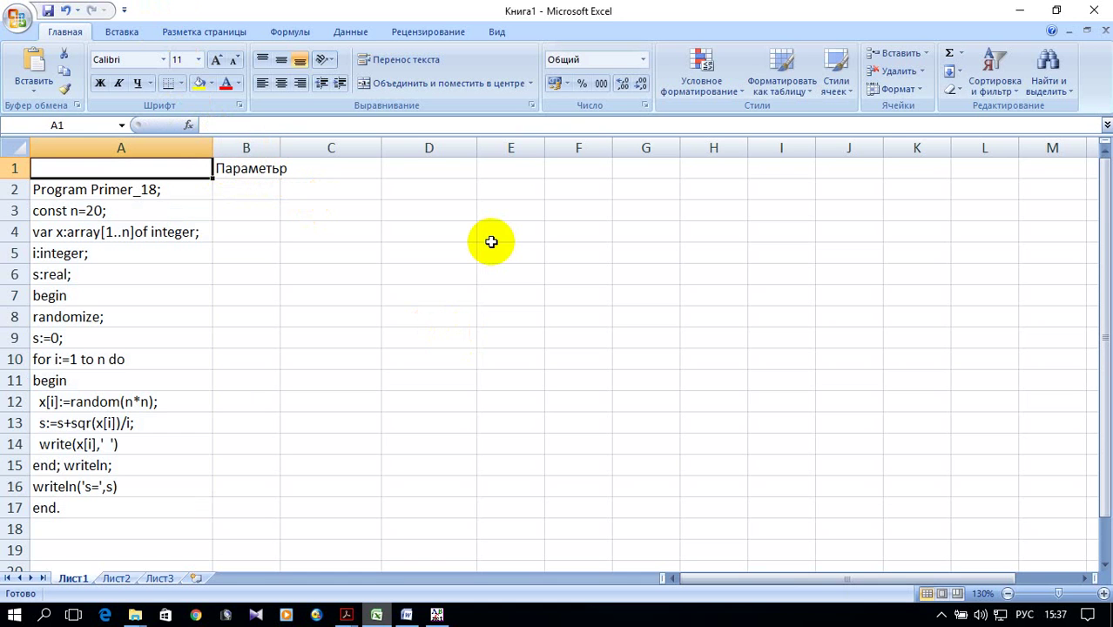
double_click(273, 168)
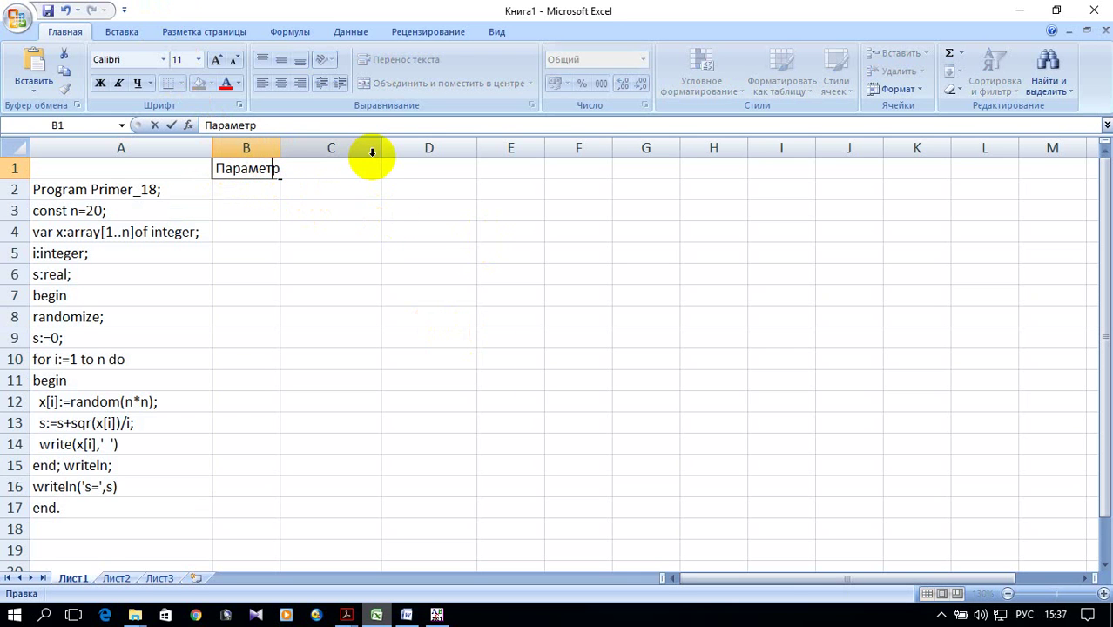
key(Return)
click(314, 175)
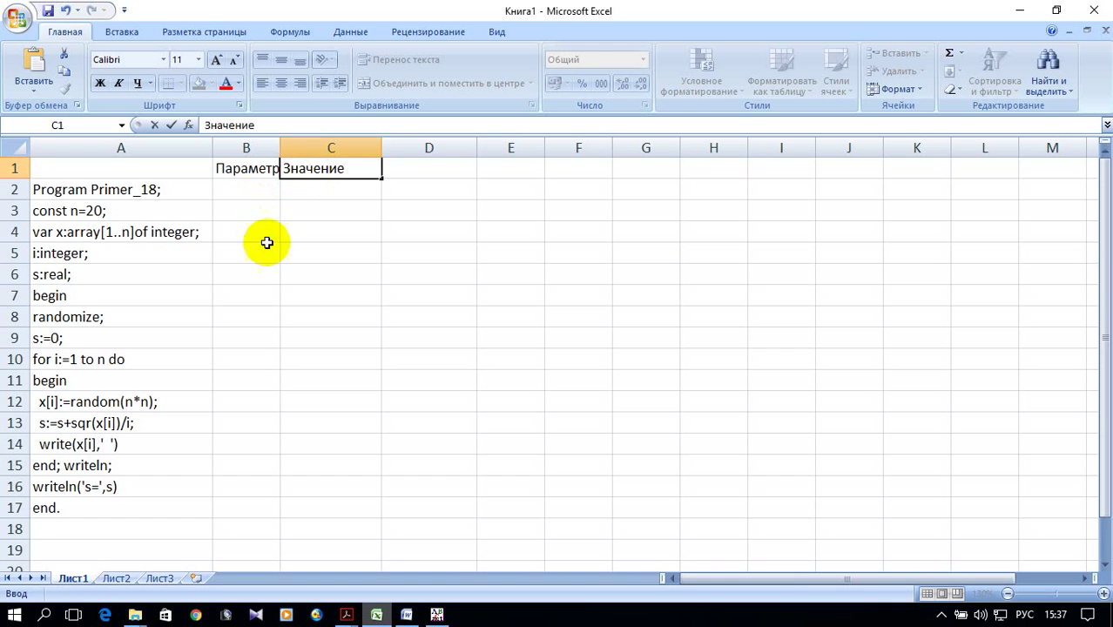
click(243, 342)
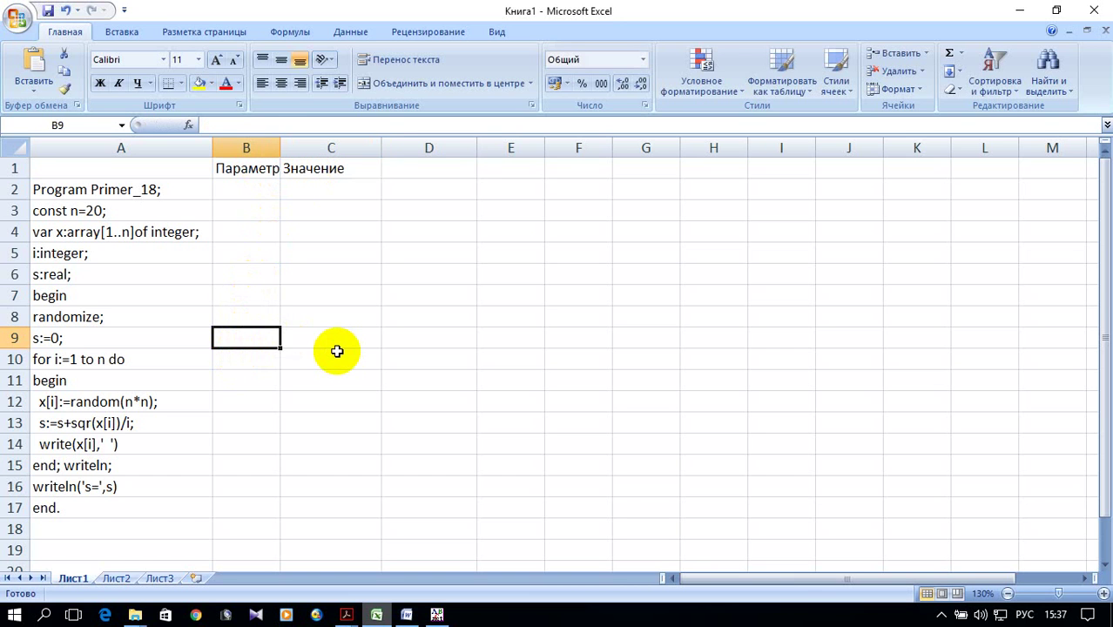
Step: Put s= in B9 with its starting value 0 in C9
text(ы)
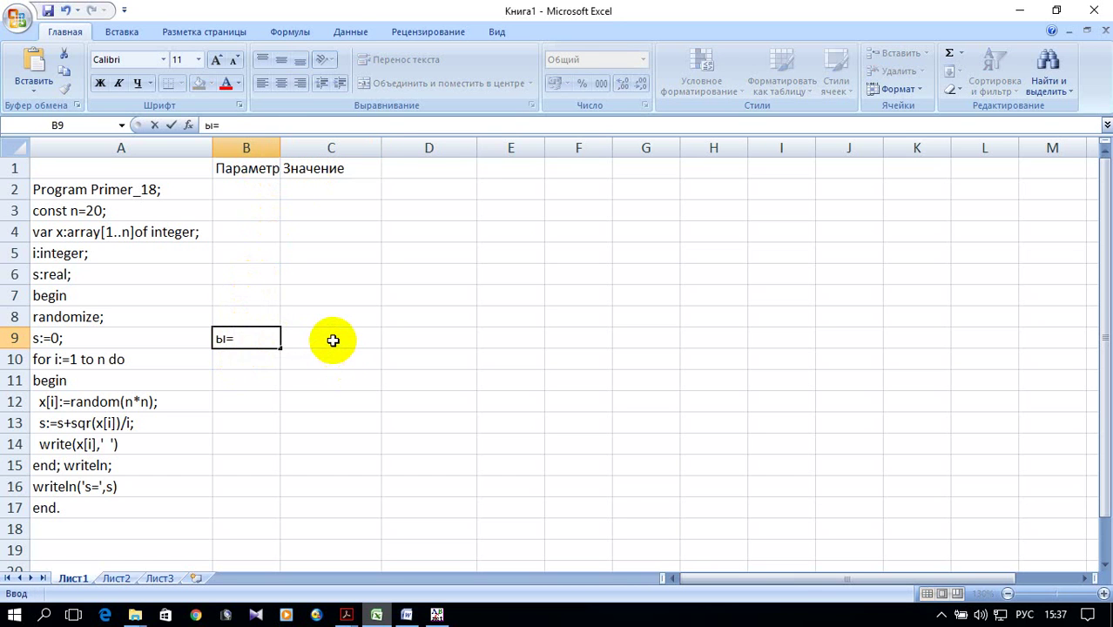
text(=)
click(319, 340)
text(0)
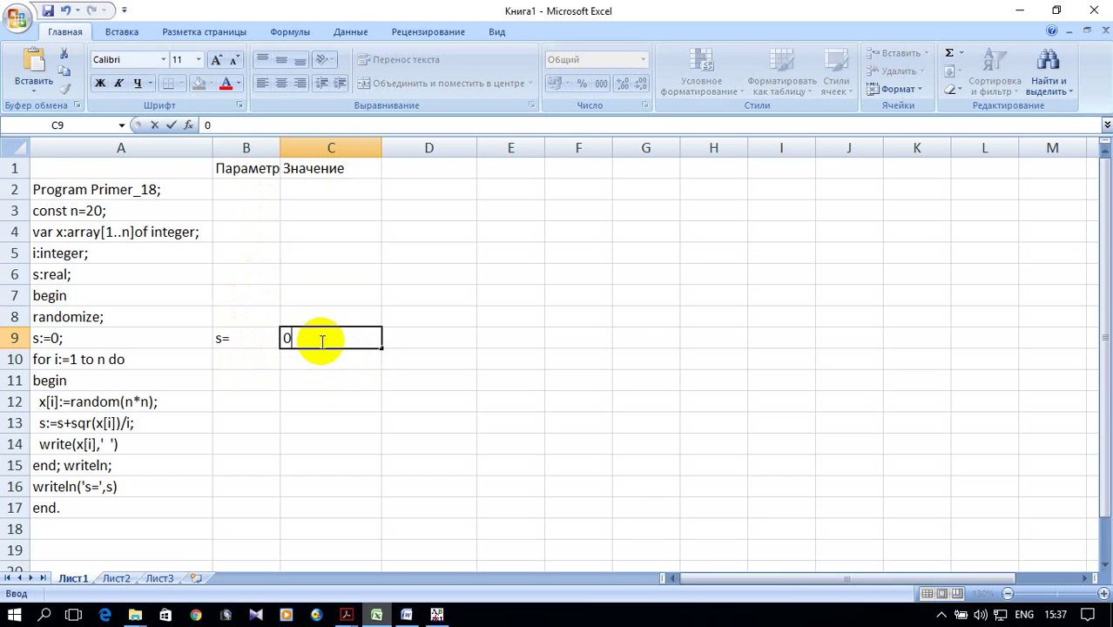
click(258, 363)
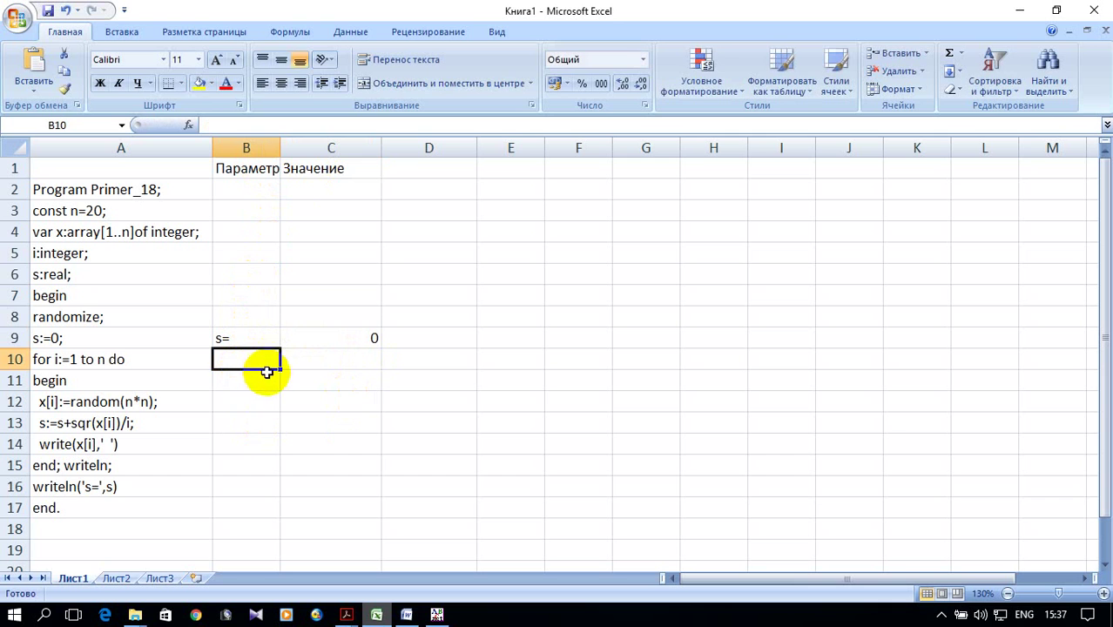
Step: Label B10 'i' and fill C10:V10 with the loop counter 1 through 20
text(i)
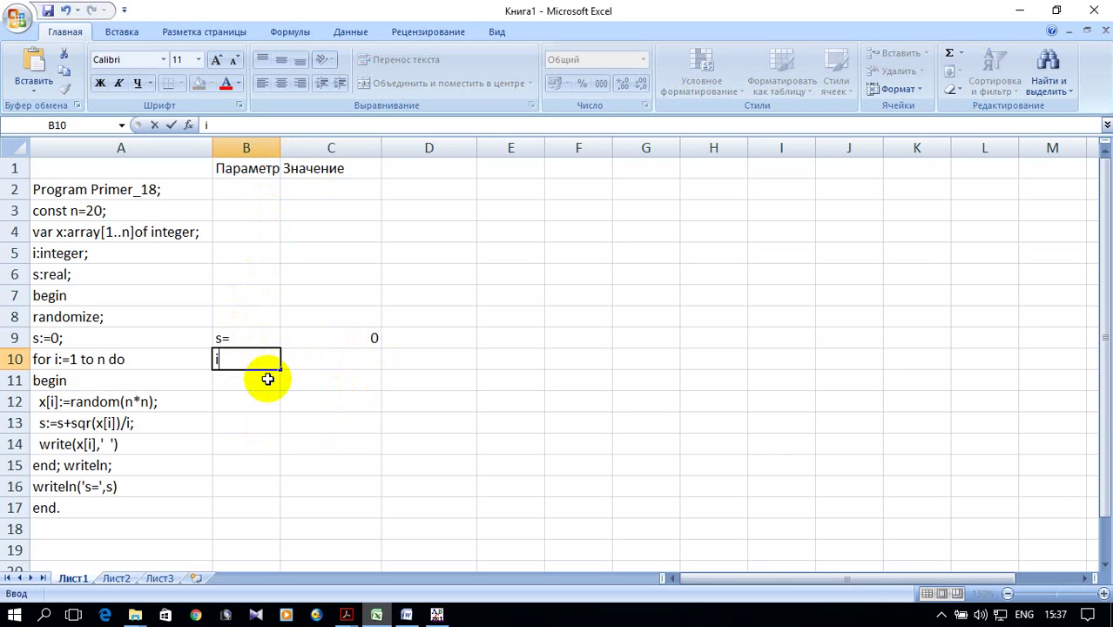
click(303, 363)
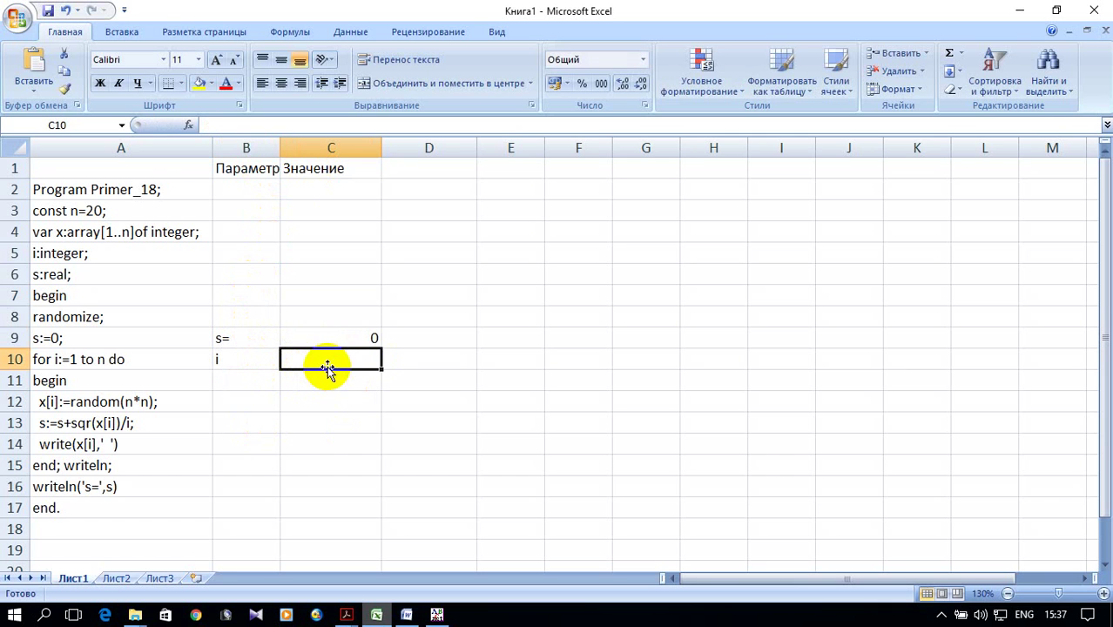
text(1)
click(418, 357)
text(2)
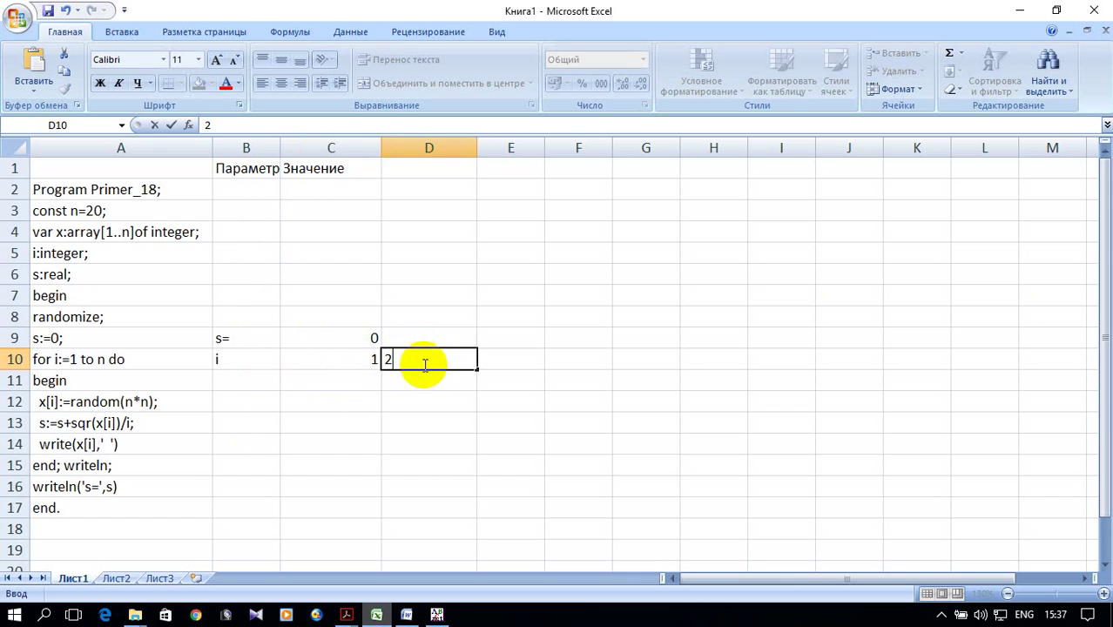
drag(333, 357, 425, 357)
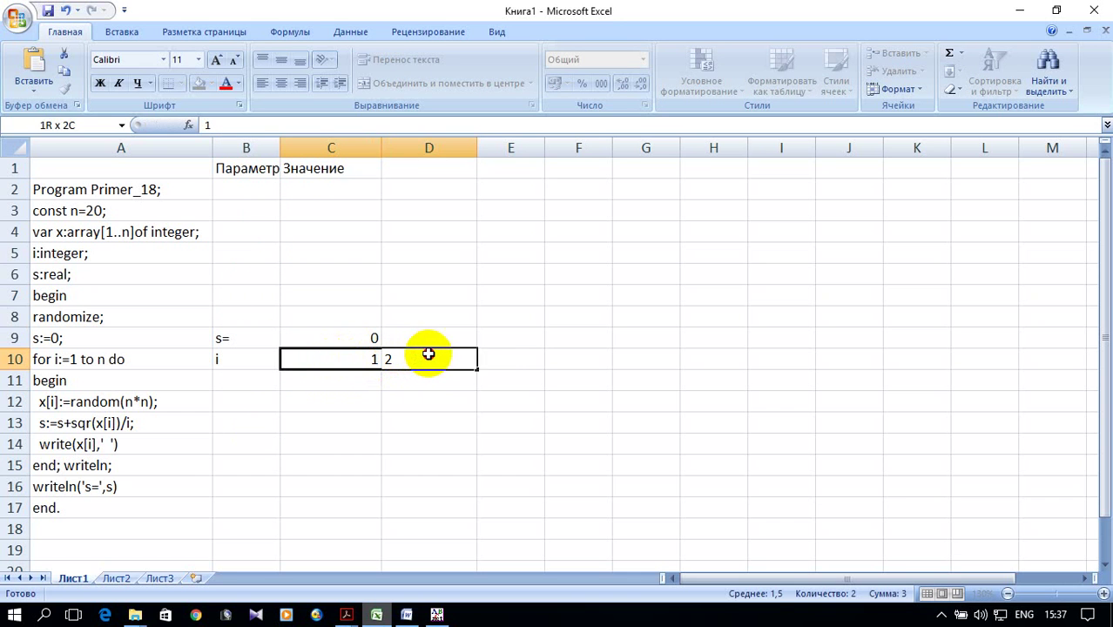
drag(476, 372, 1039, 372)
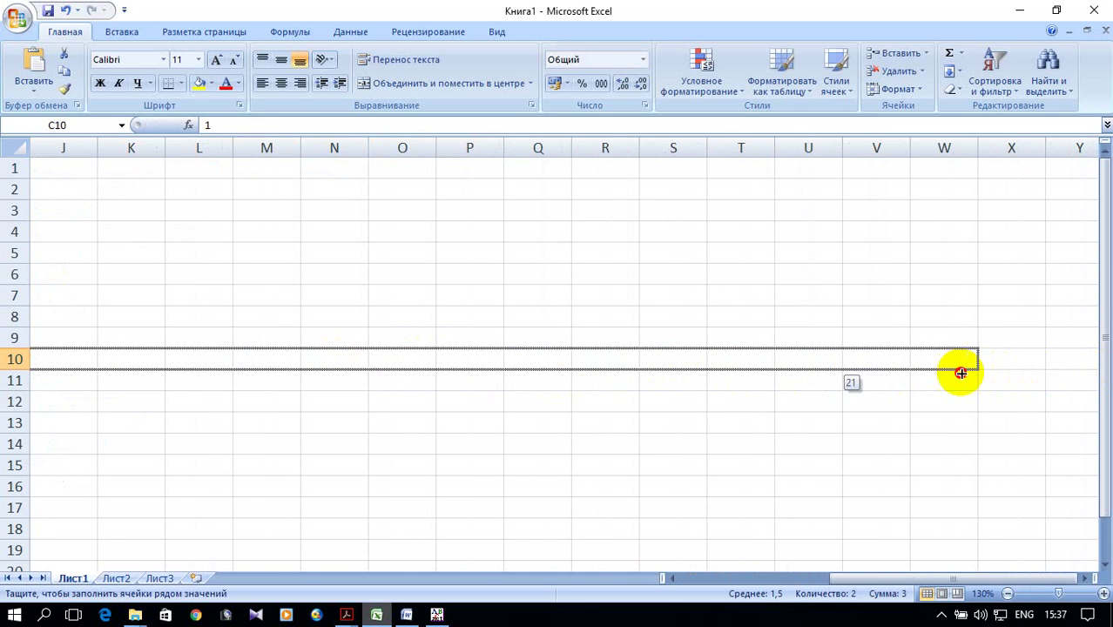
drag(1039, 373, 875, 371)
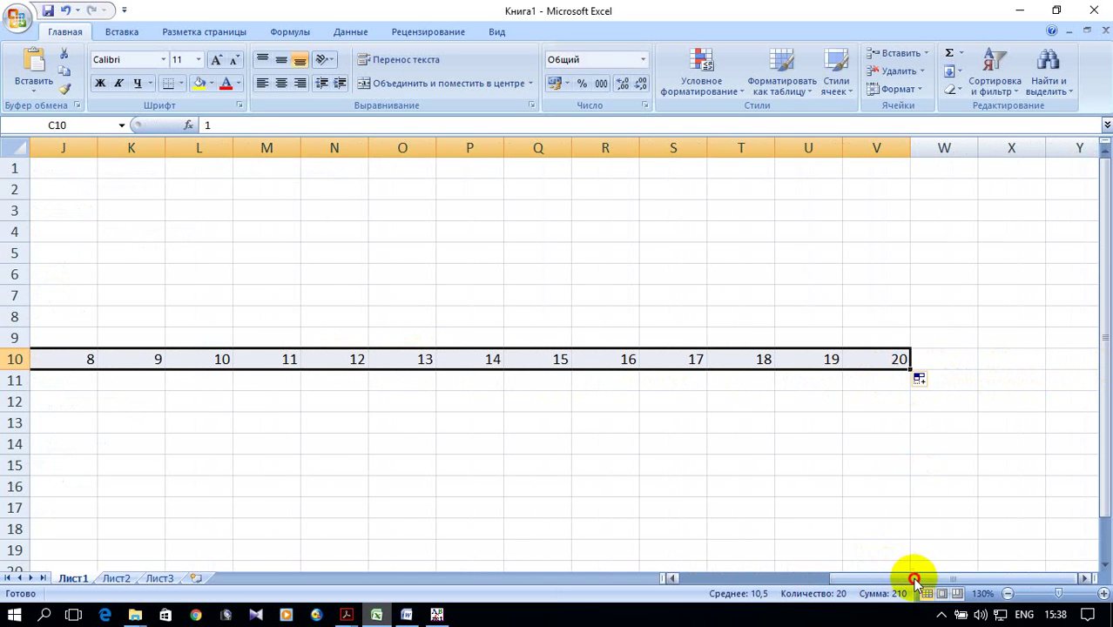
drag(911, 578, 745, 577)
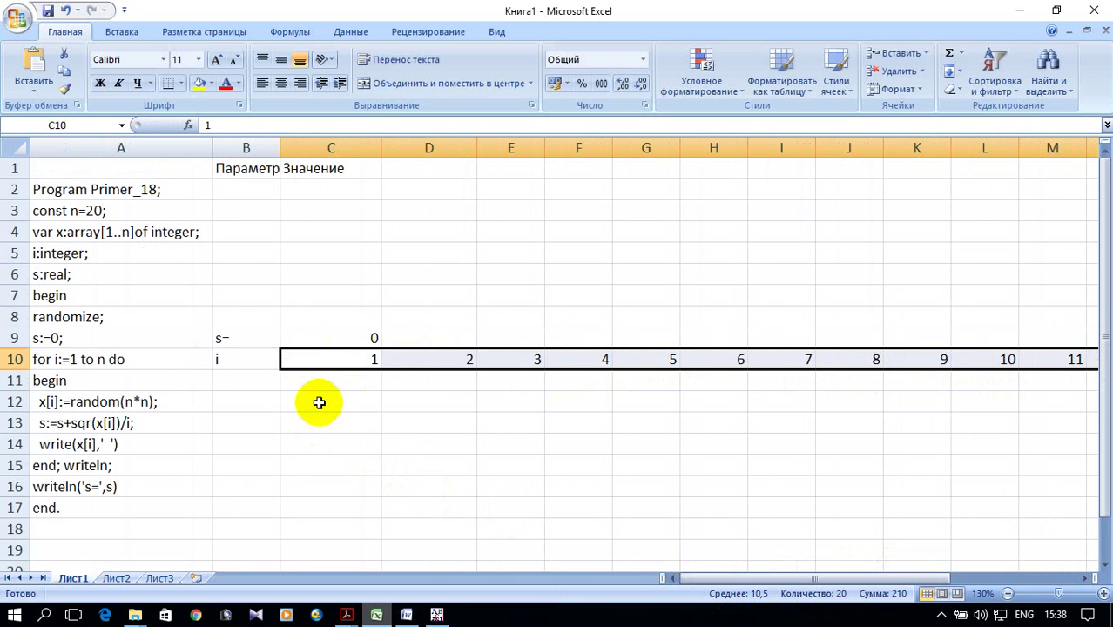
click(244, 397)
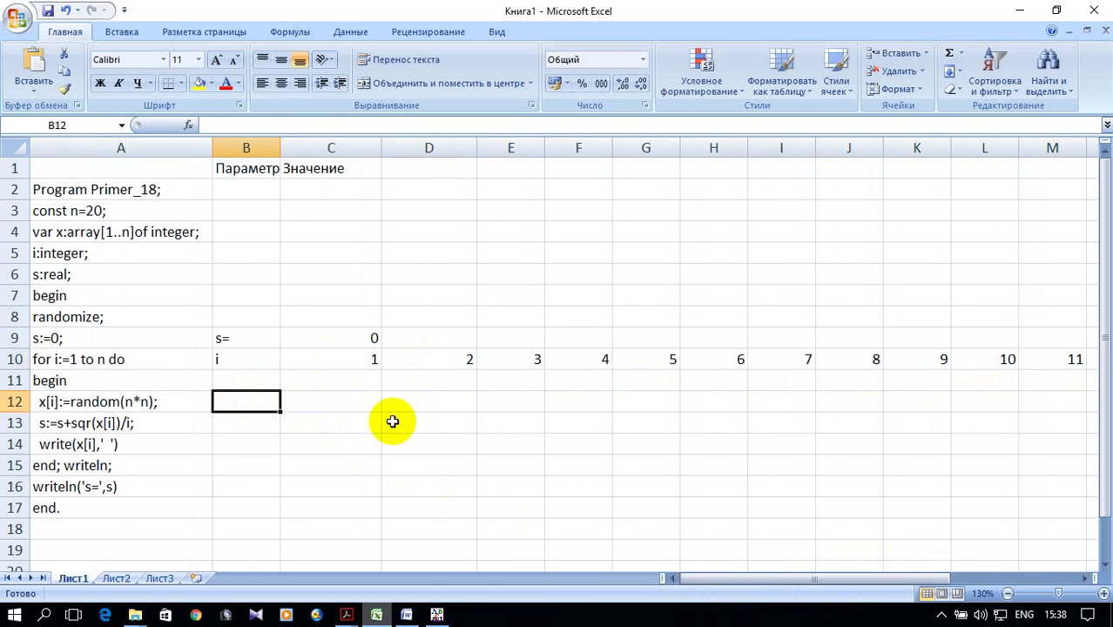
Step: Label B12 'x[i]=' and check the x values in the Pascal program
text(x[i])
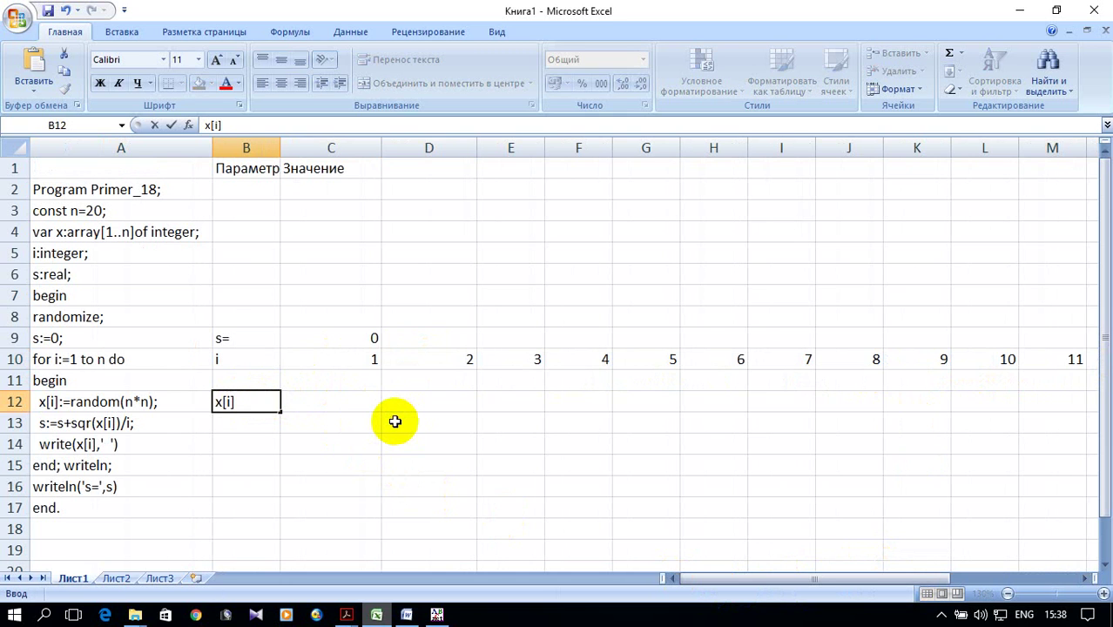
text(=)
click(330, 402)
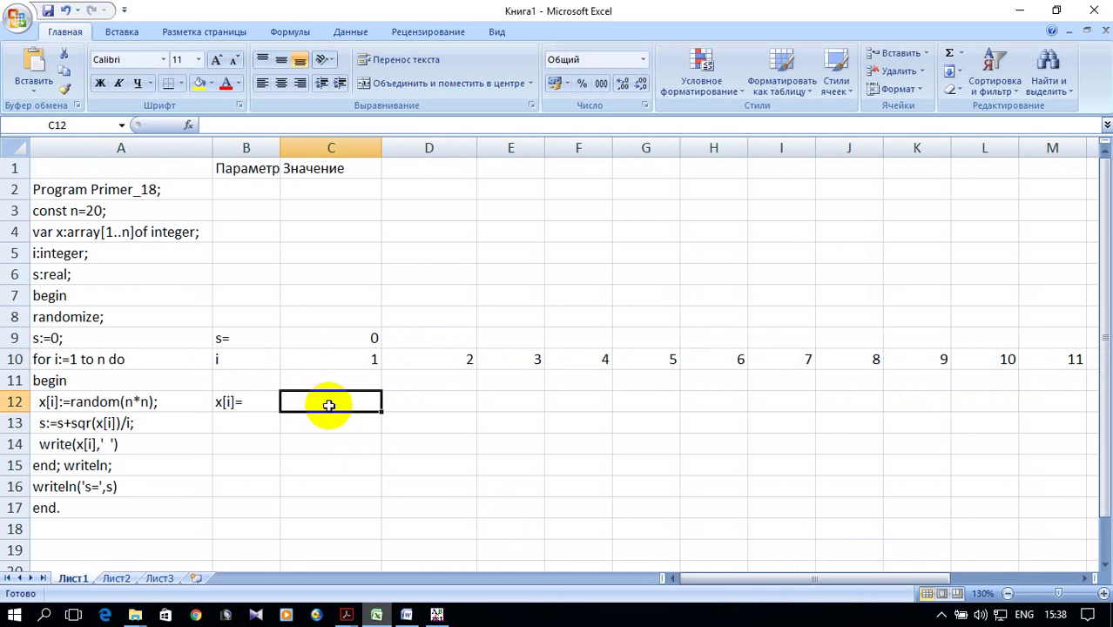
click(436, 614)
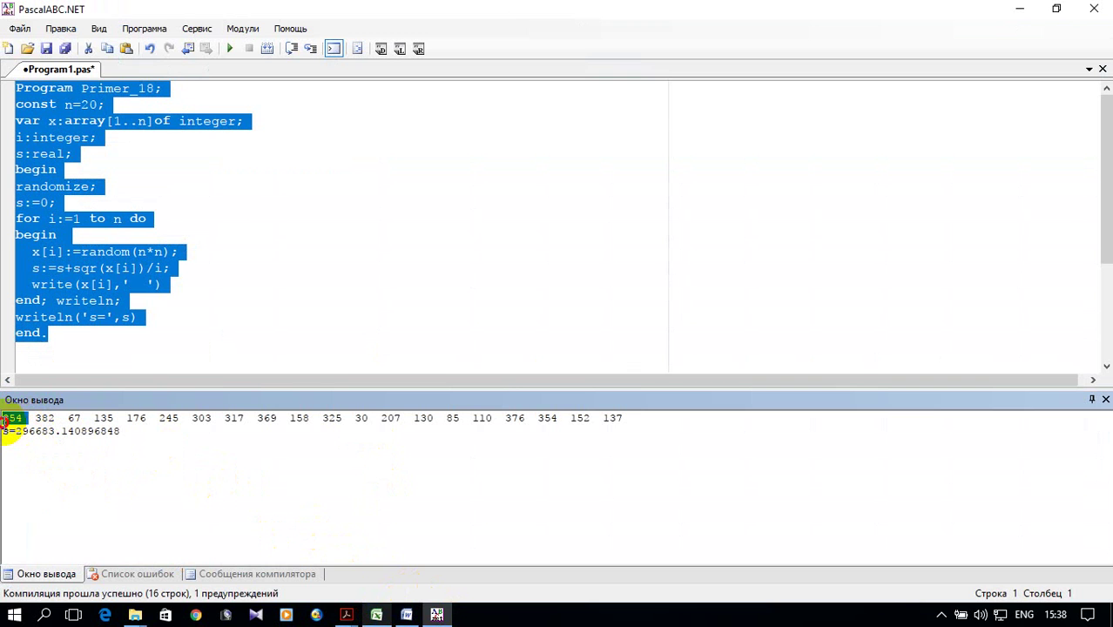
click(376, 614)
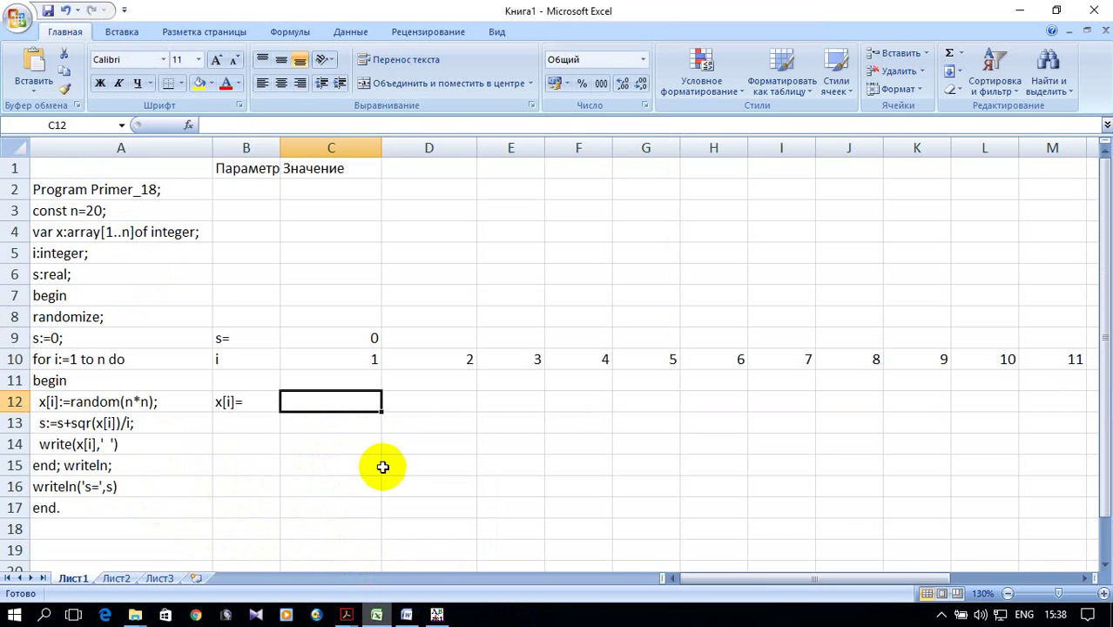
Step: Enter the x values 4, 5, 6, 7 and 8 along row 12 from C12
text(4)
click(459, 399)
text(5)
click(516, 399)
text(6)
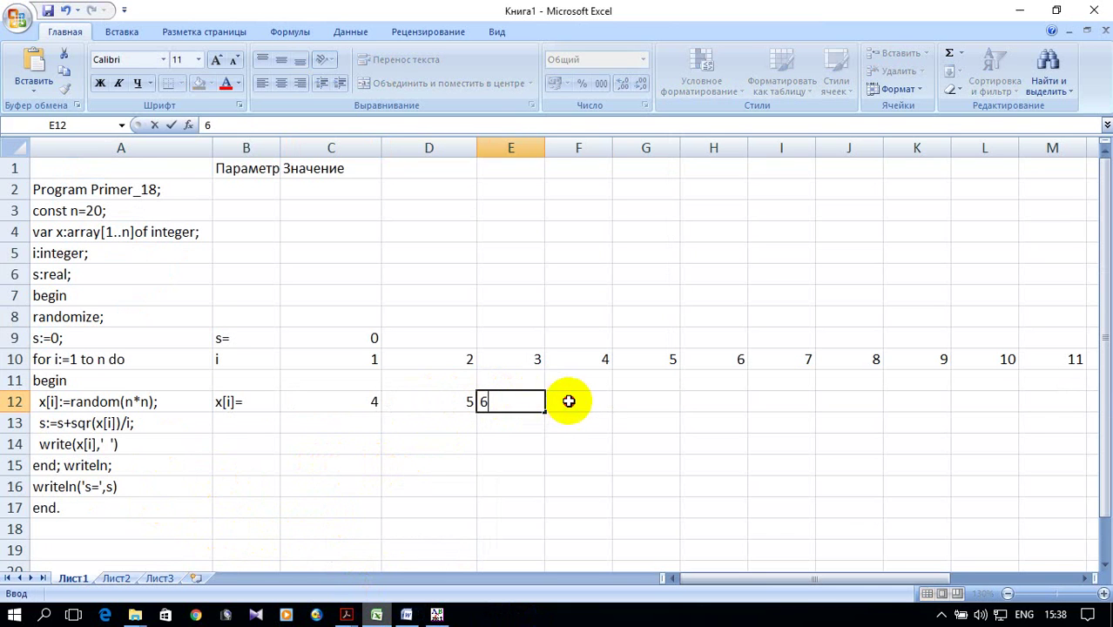
click(567, 401)
text(7)
click(662, 399)
click(718, 401)
text(8)
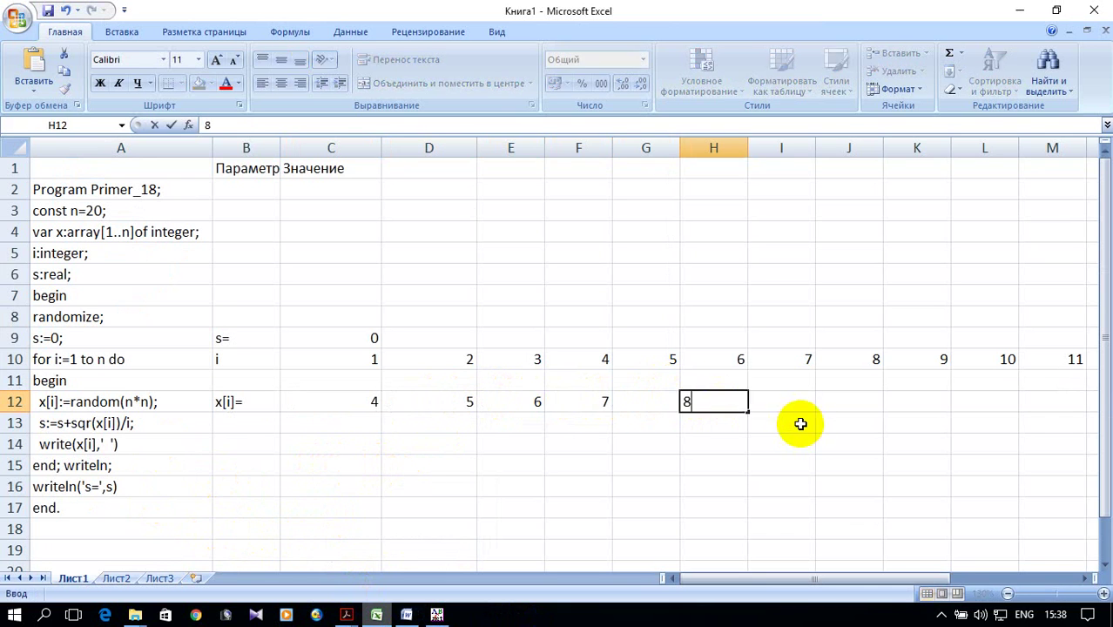
Step: Continue row 12 with the values 9, 3, 5 and 4
click(790, 403)
text(9)
click(870, 403)
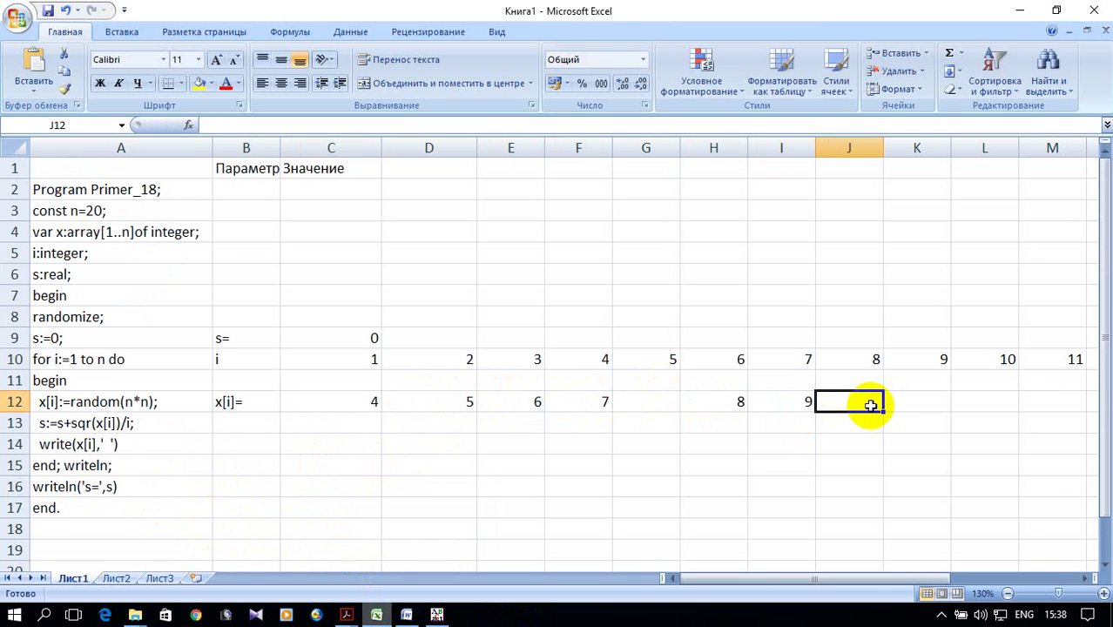
text(3)
click(942, 402)
text(5)
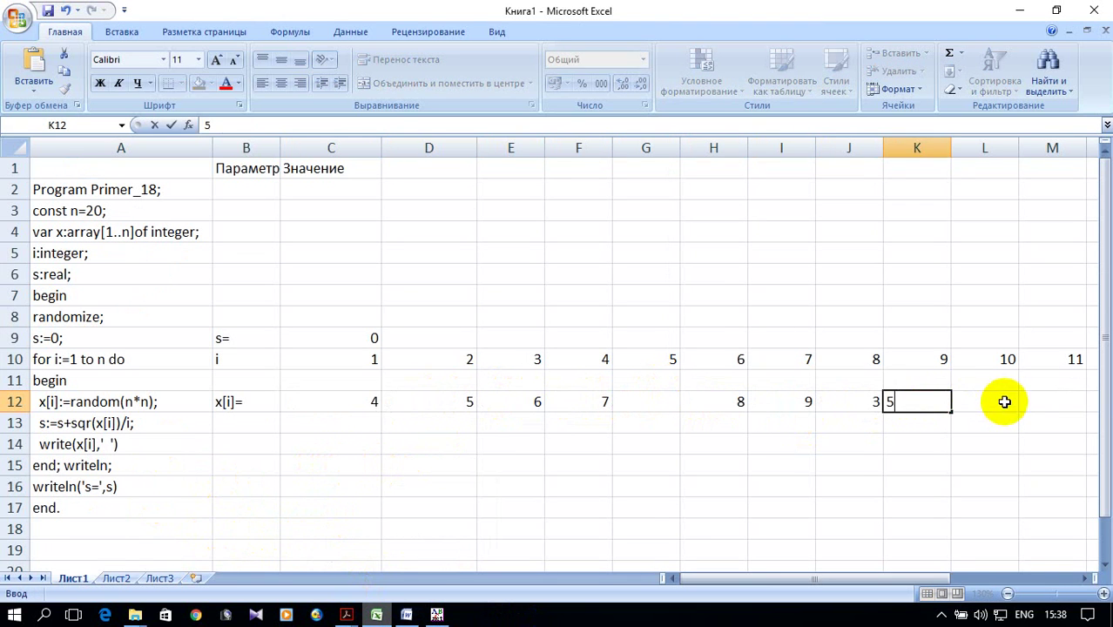
click(1001, 401)
click(1058, 398)
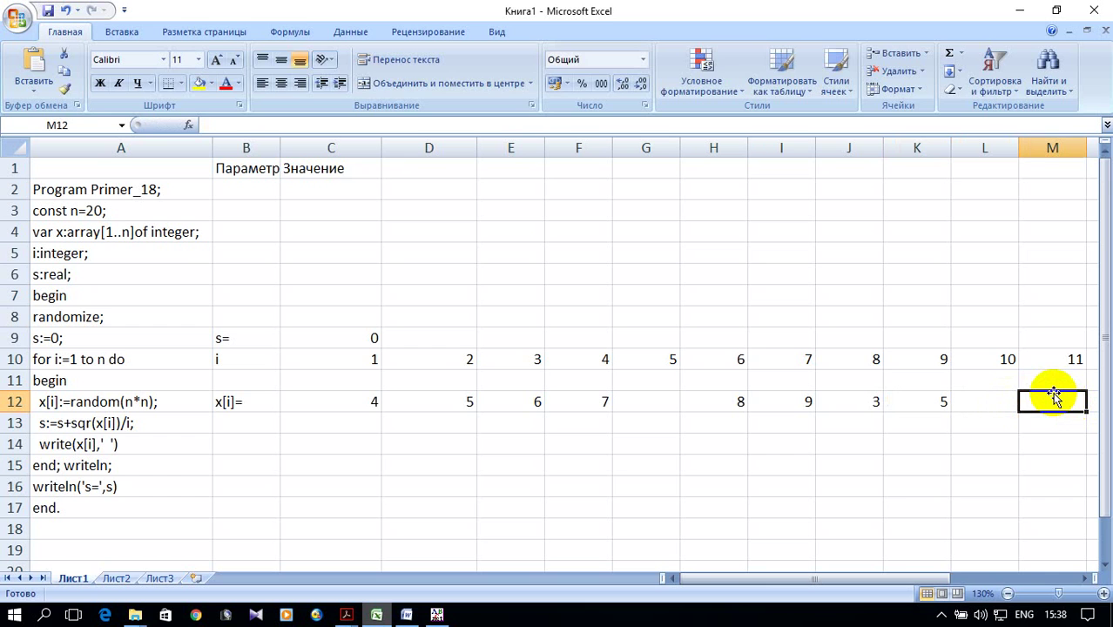
text(4)
Step: Put 5 in L12 and fill the L12:M12 series through V12, descending to -5
mouse_move(923, 580)
mouse_down()
mouse_move(957, 582)
mouse_move(911, 560)
mouse_up()
click(505, 402)
drag(505, 401, 675, 396)
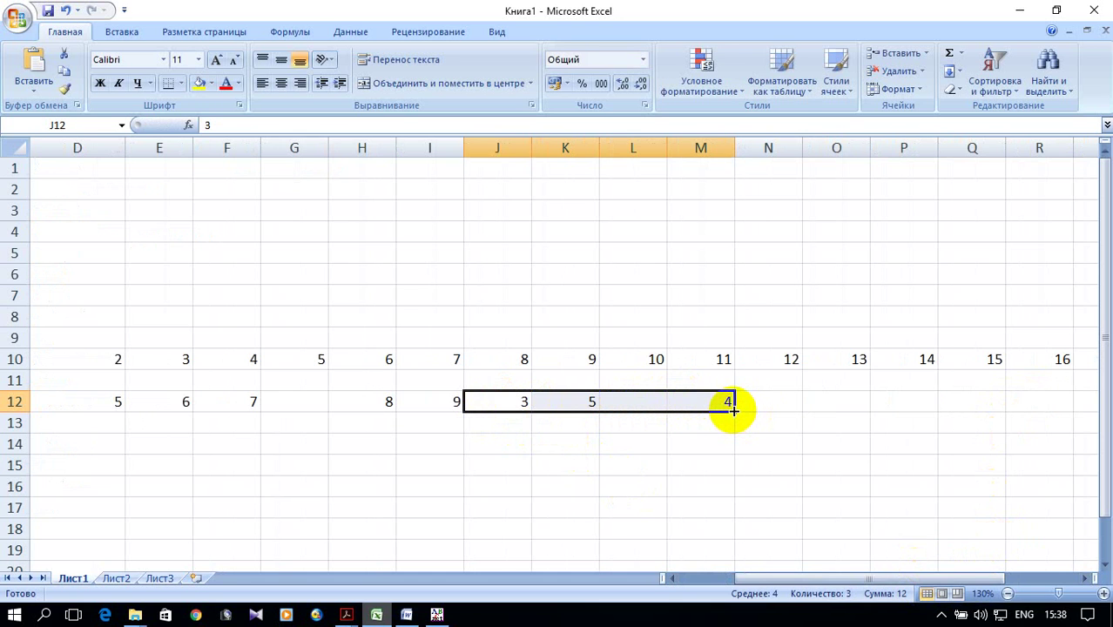
click(654, 397)
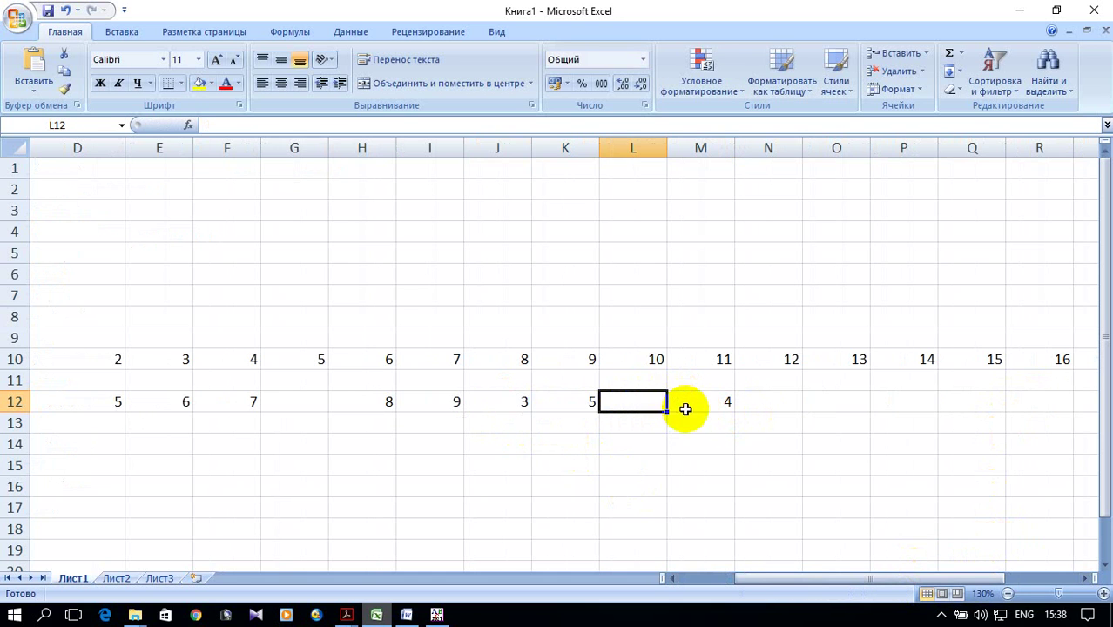
text(5)
click(571, 398)
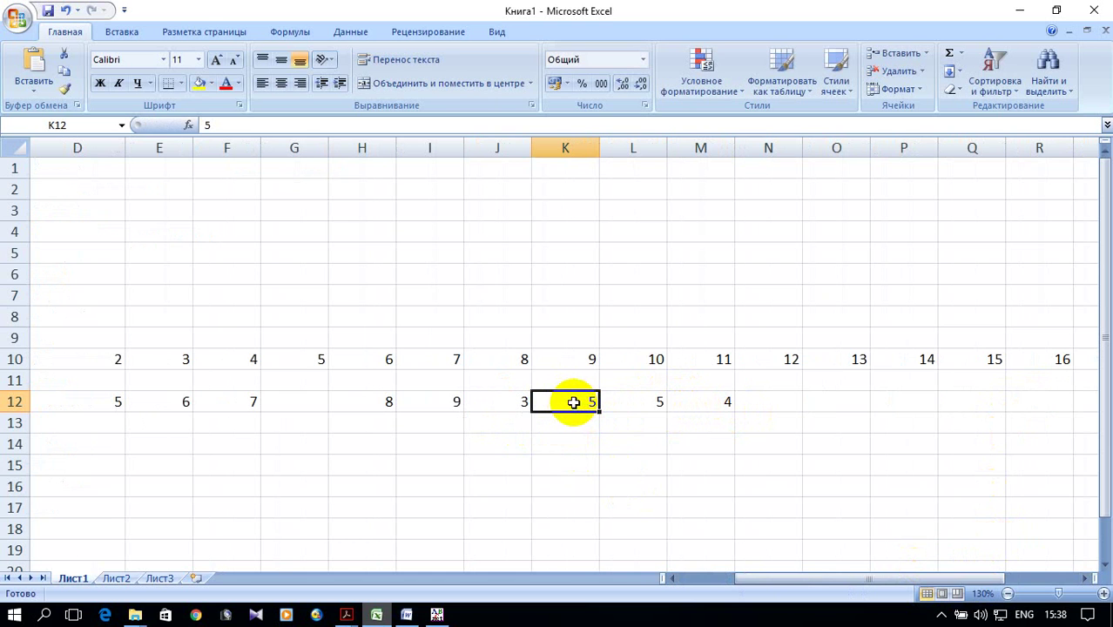
click(754, 403)
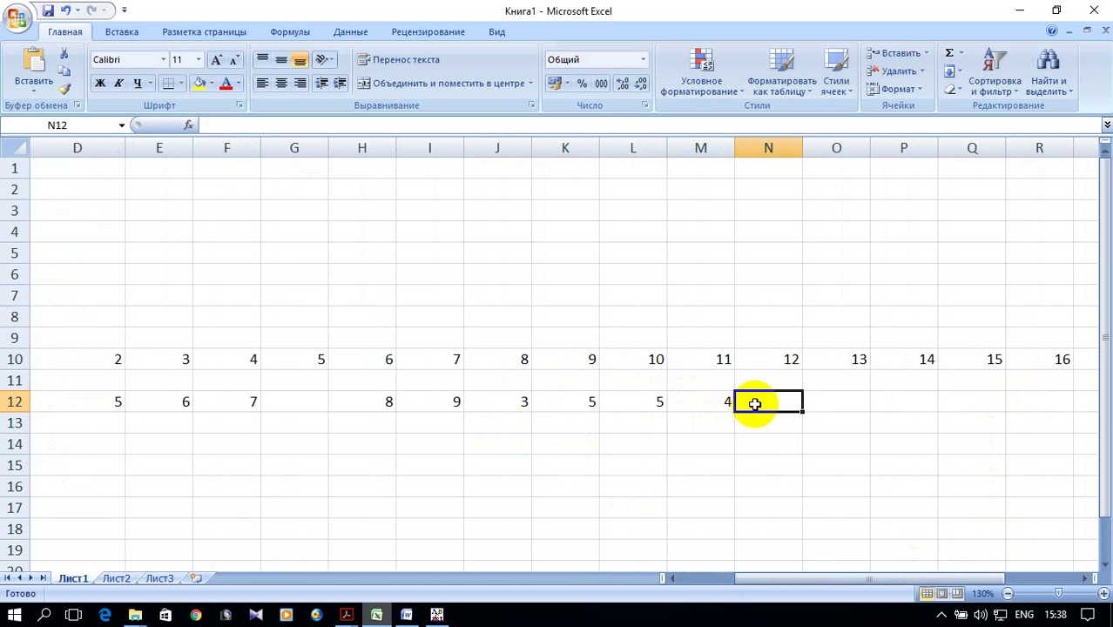
mouse_move(643, 401)
mouse_down()
mouse_move(886, 410)
mouse_move(842, 409)
mouse_up()
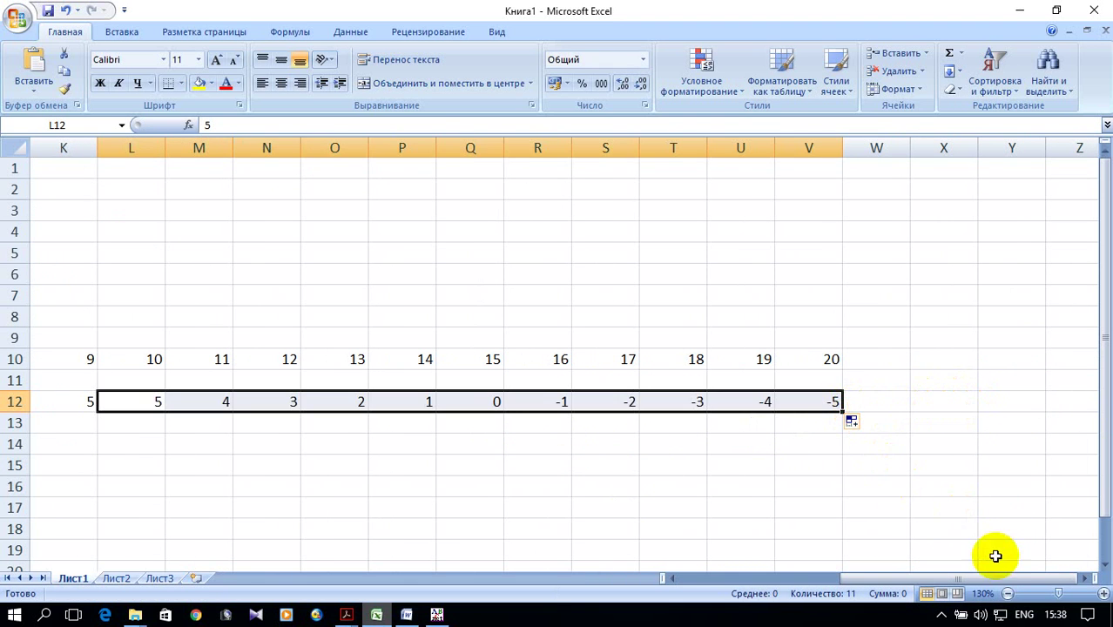
drag(977, 579, 814, 580)
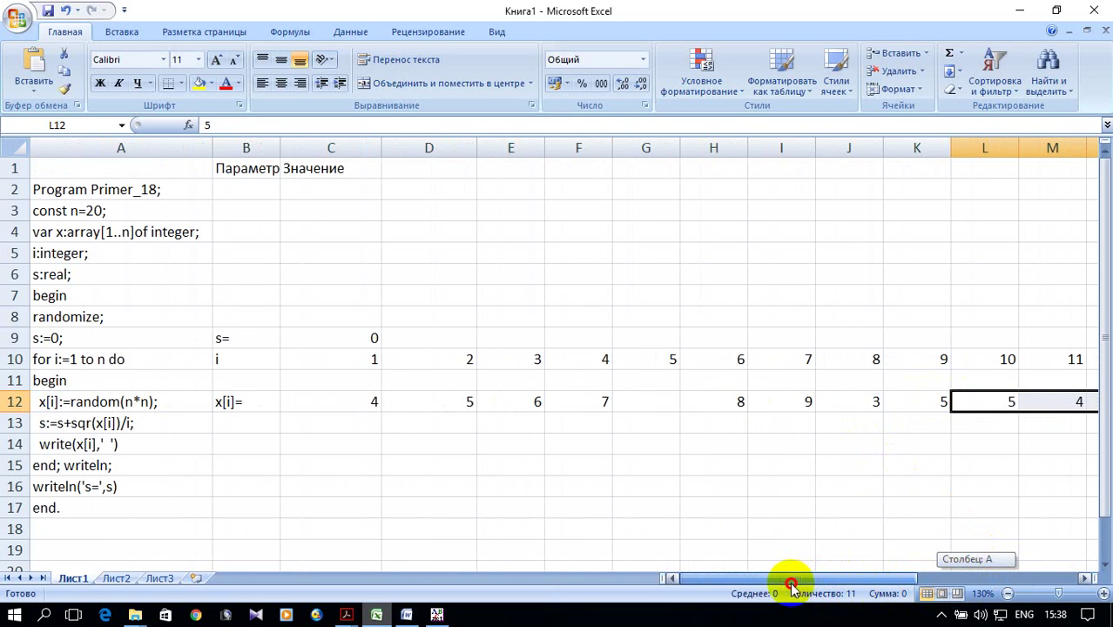
click(230, 423)
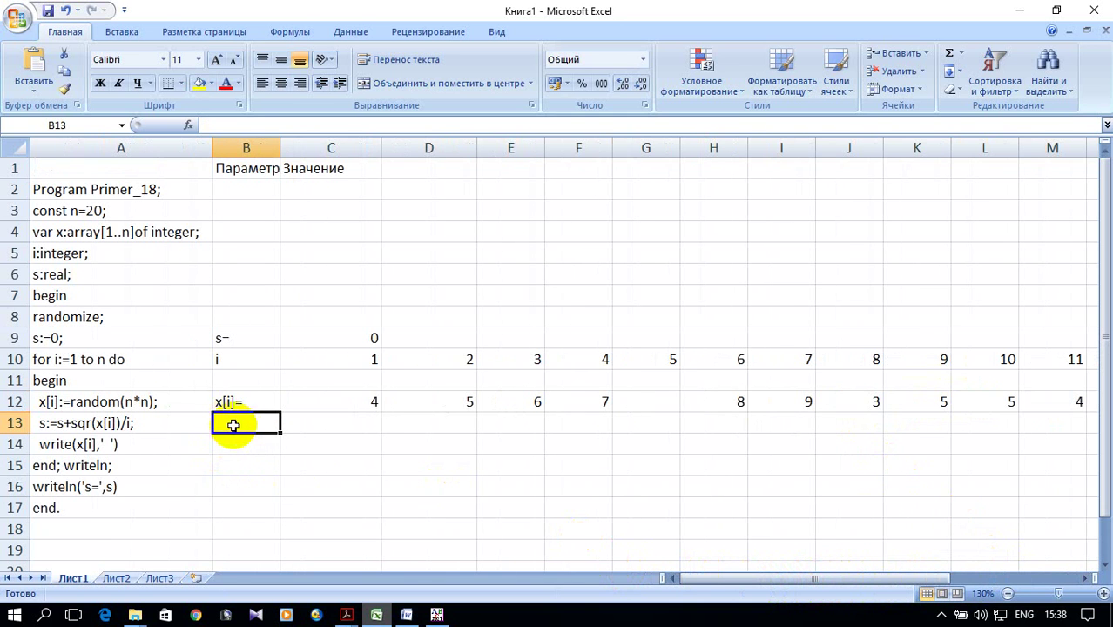
Step: Label B13 's=' and enter the formula =C9+C12^2/C10 in C13
text(s=)
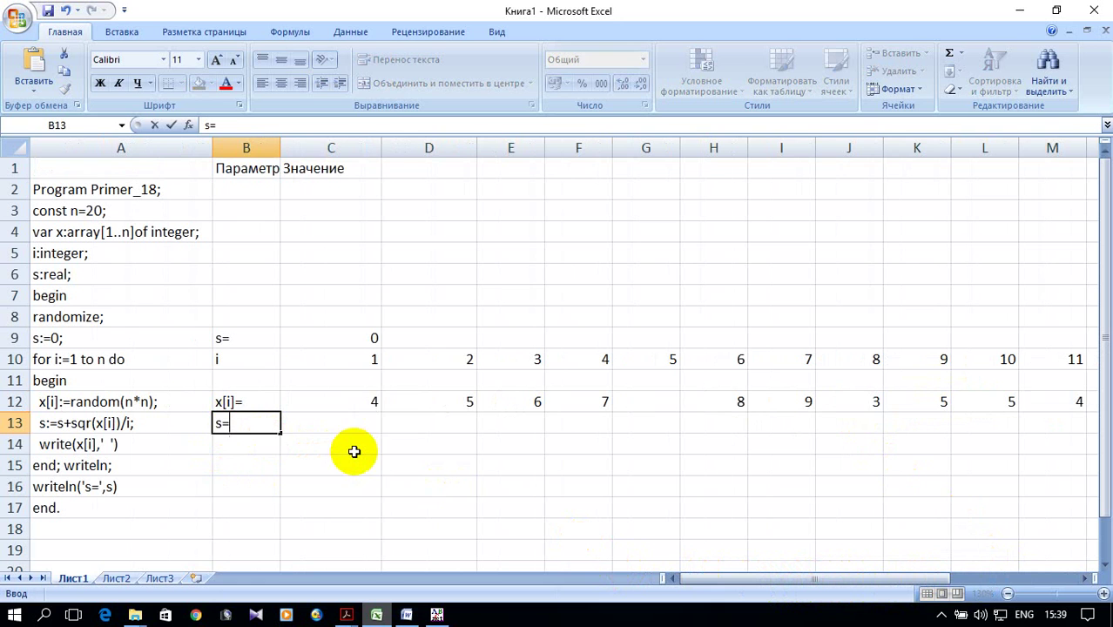
drag(356, 425, 364, 438)
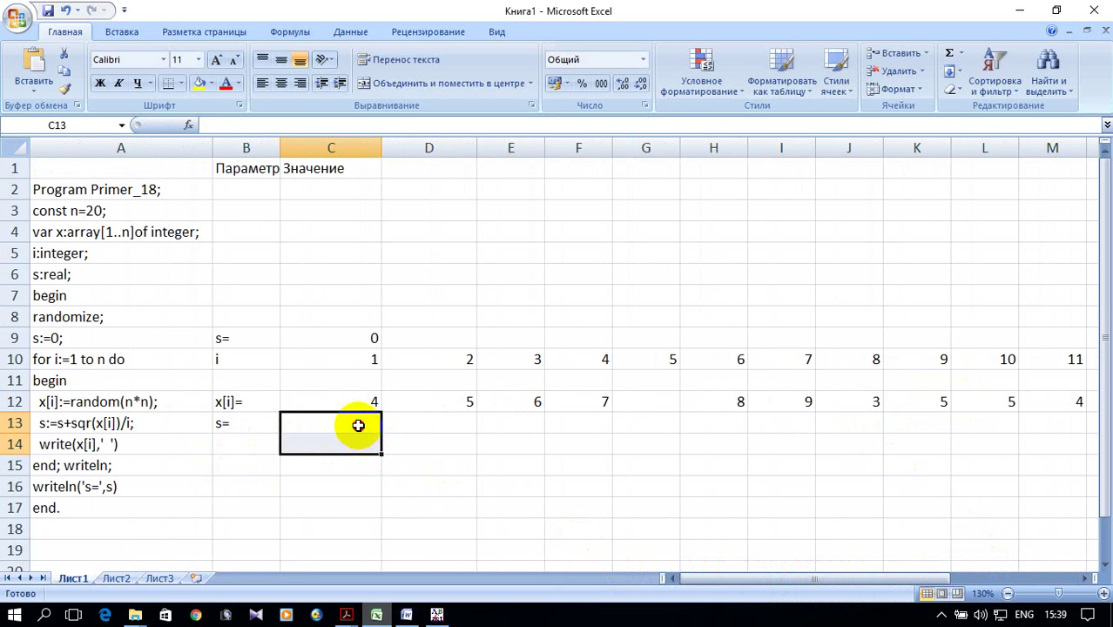
click(358, 425)
text(=)
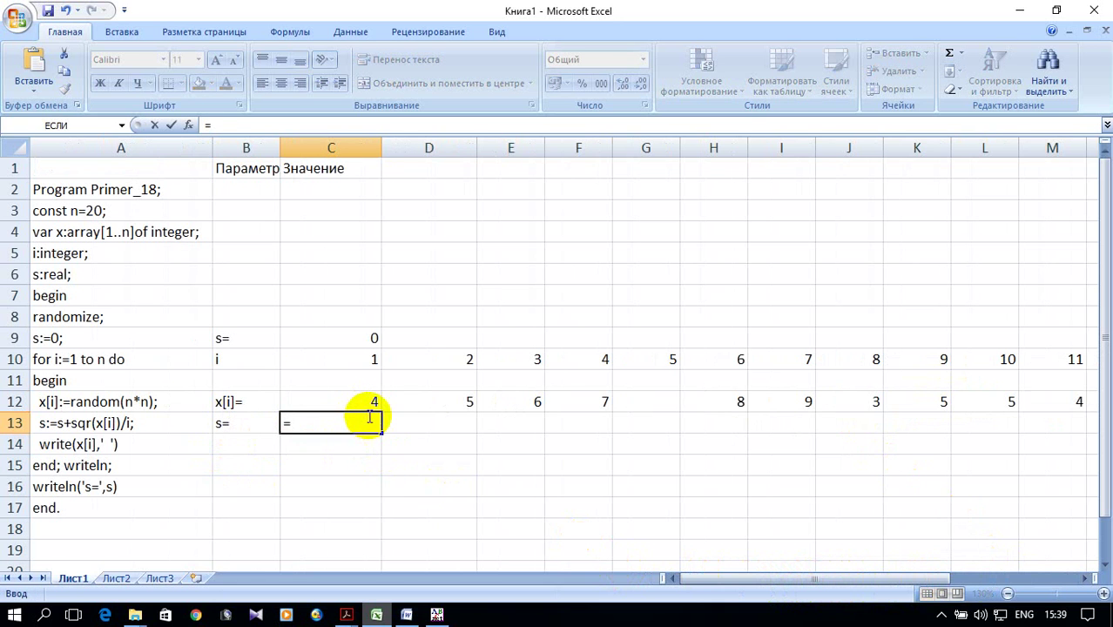
click(353, 336)
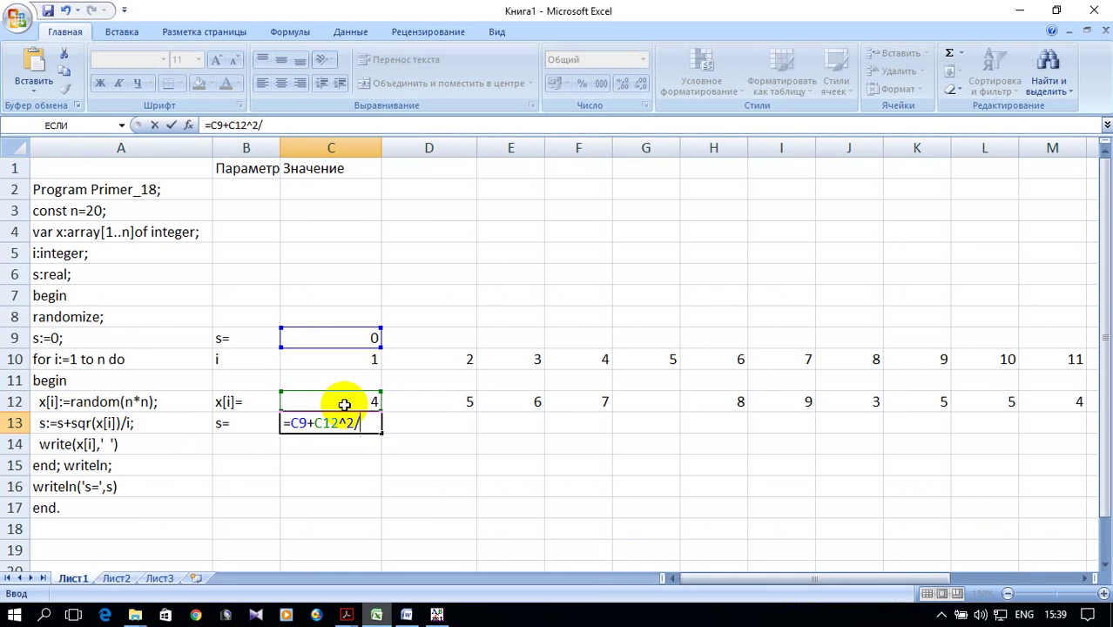
click(344, 358)
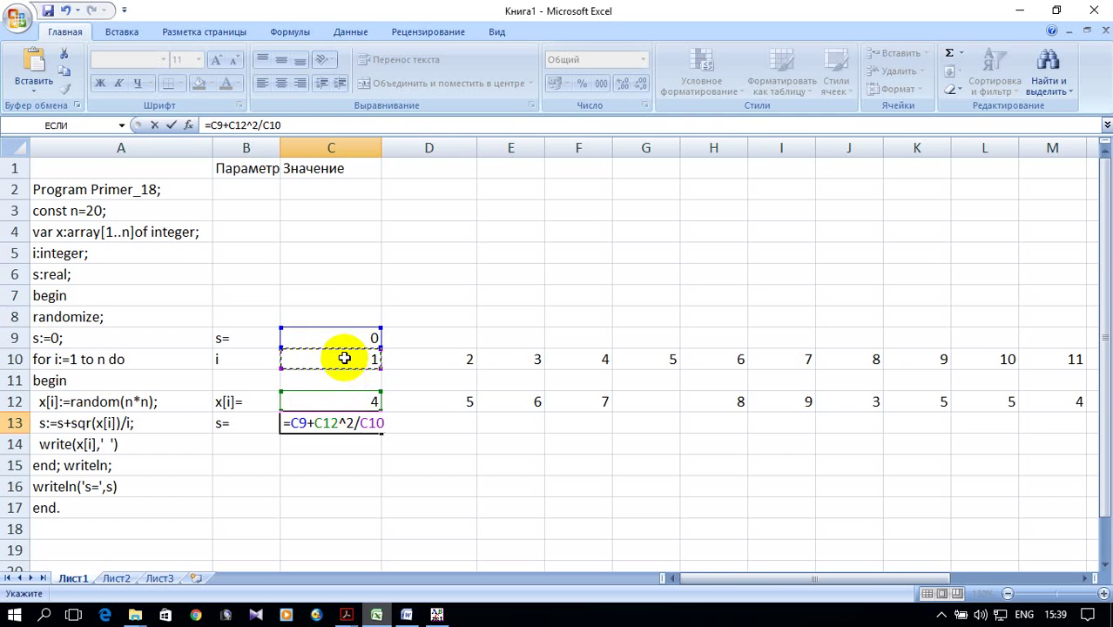
key(Return)
Step: Copy the formula into D13 and correct it to =C13+D12^2/D10
click(346, 424)
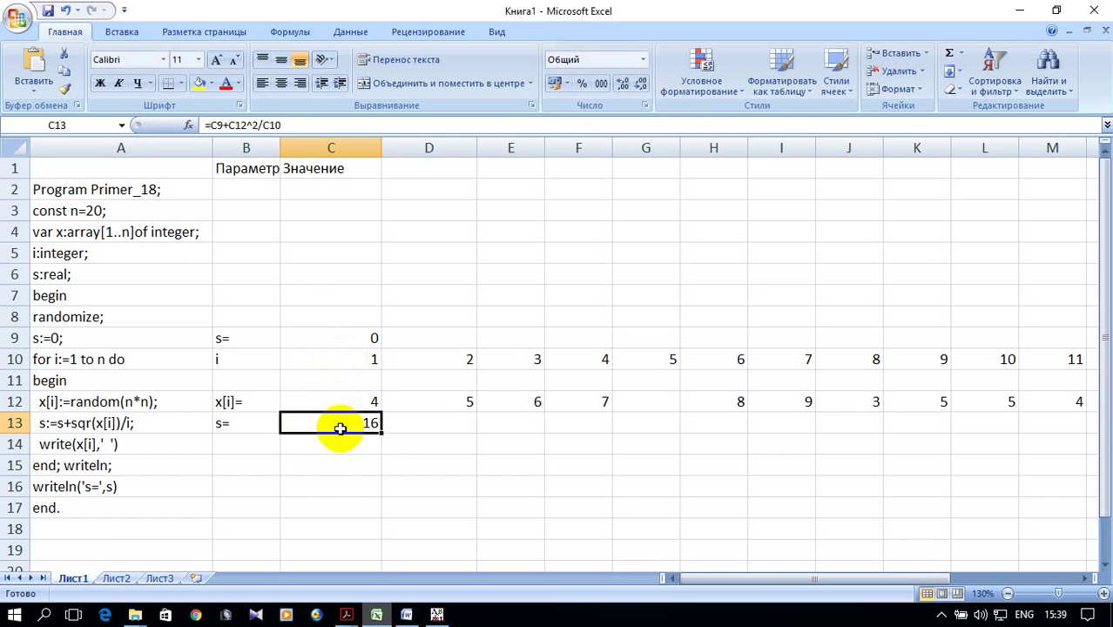
drag(381, 436, 467, 431)
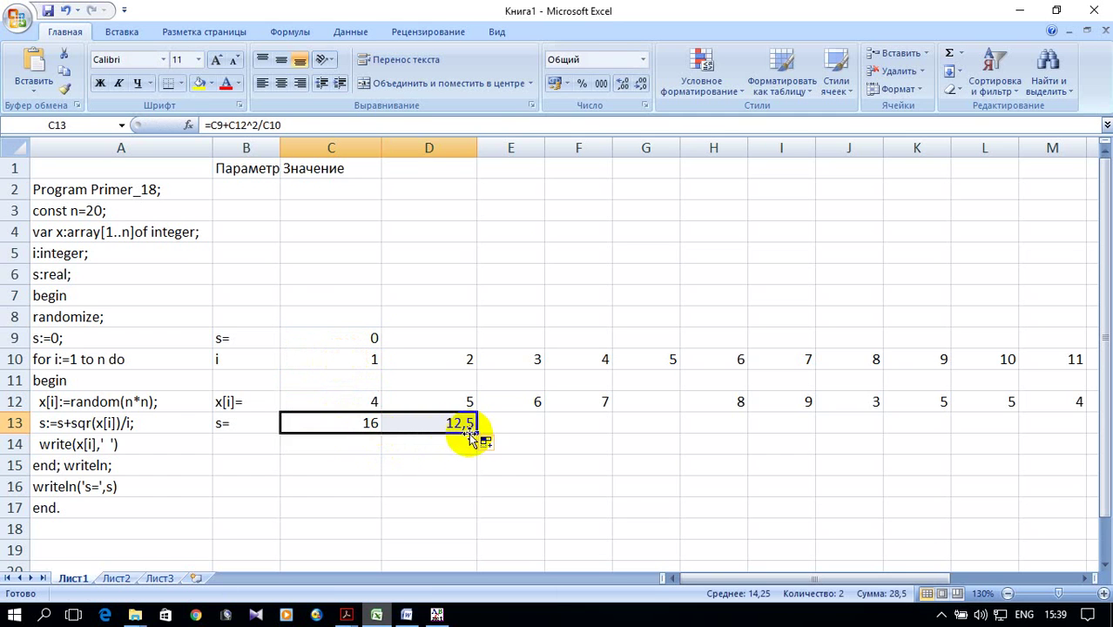
click(450, 425)
double_click(450, 425)
drag(428, 328, 348, 425)
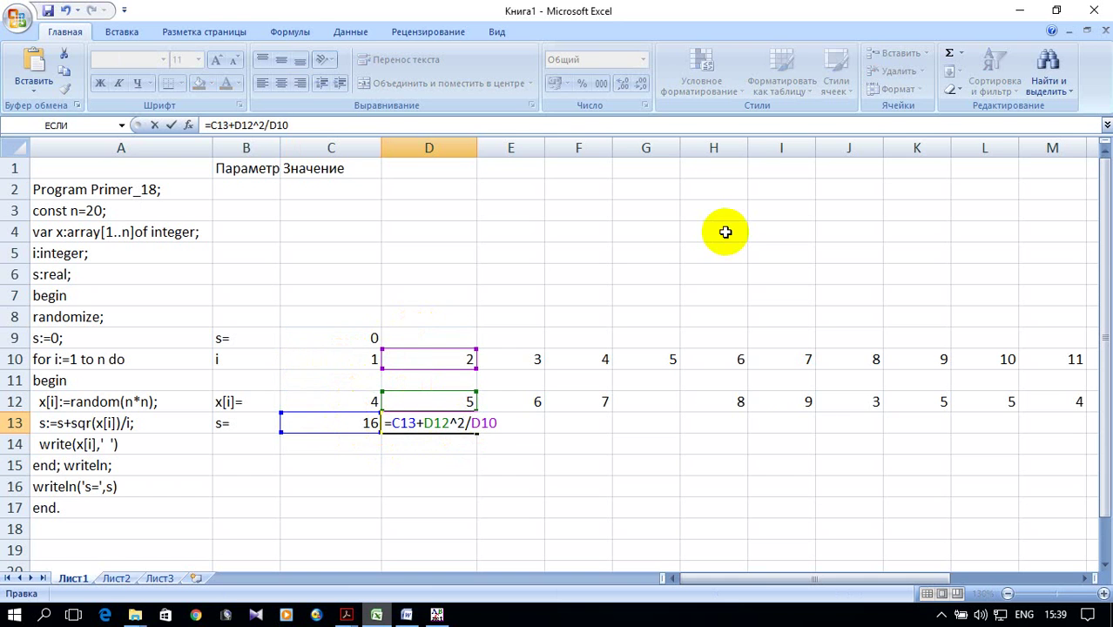
key(Return)
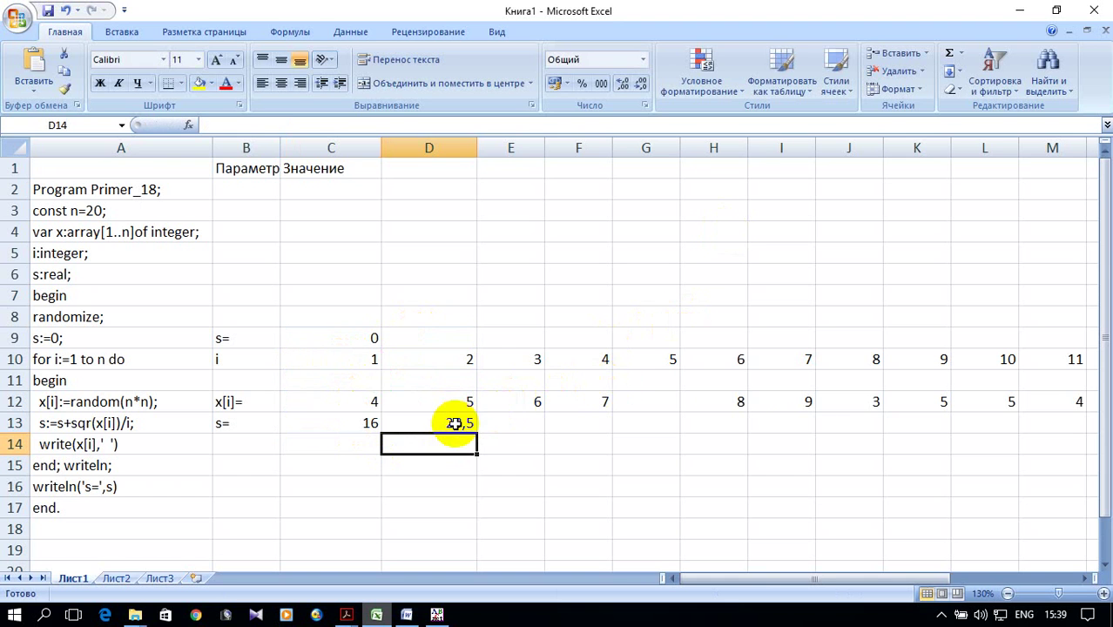
Step: Fill the running-sum formula from D13 through V13, reaching 86,8644
click(462, 428)
drag(484, 433, 936, 427)
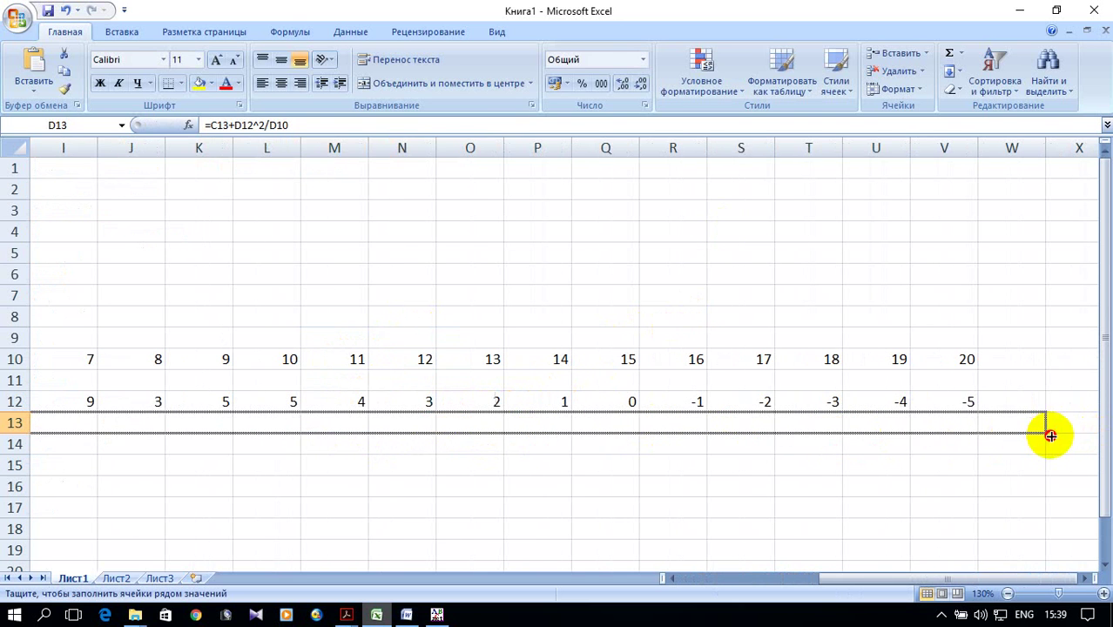
drag(936, 427, 972, 435)
click(953, 425)
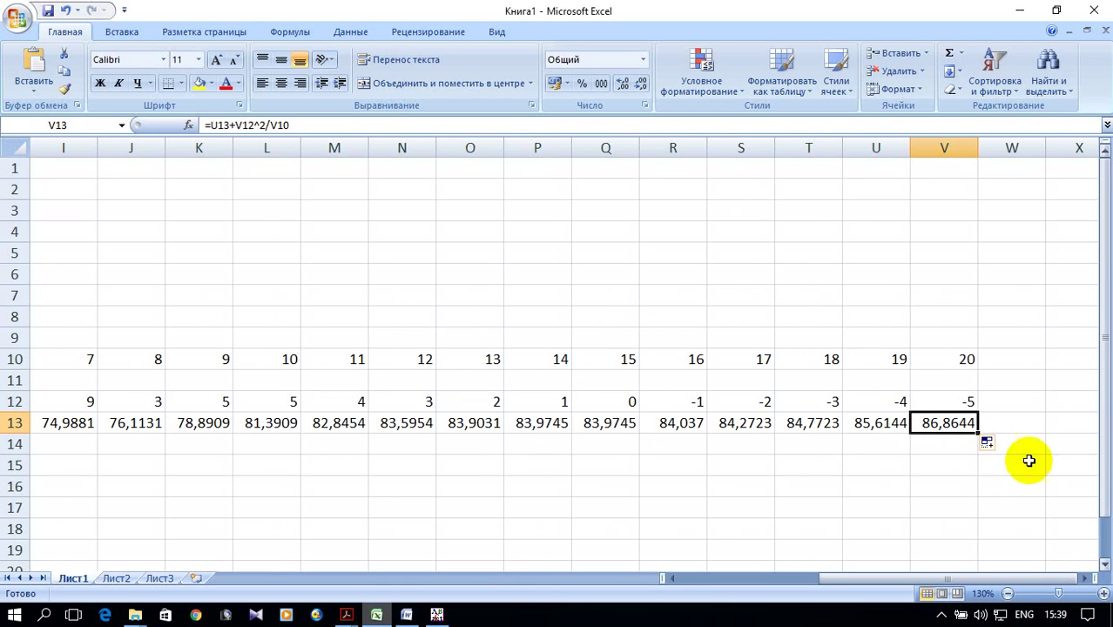
click(438, 615)
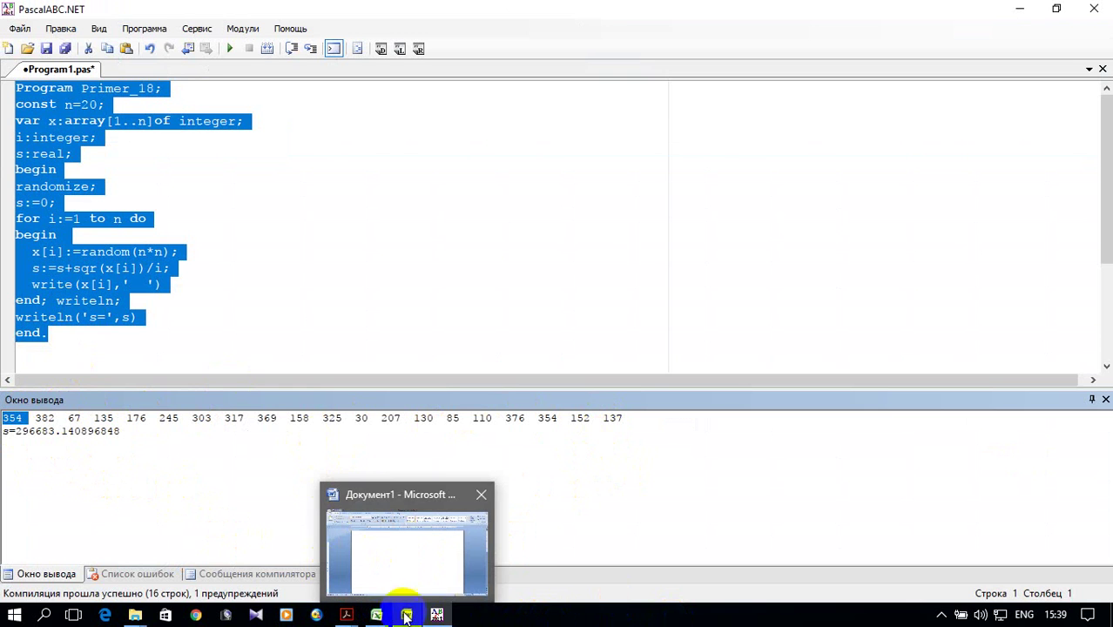
Step: Copy the sentence 'Составить программу для вычисления:' from Example_18.pdf in Acrobat Reader
click(436, 615)
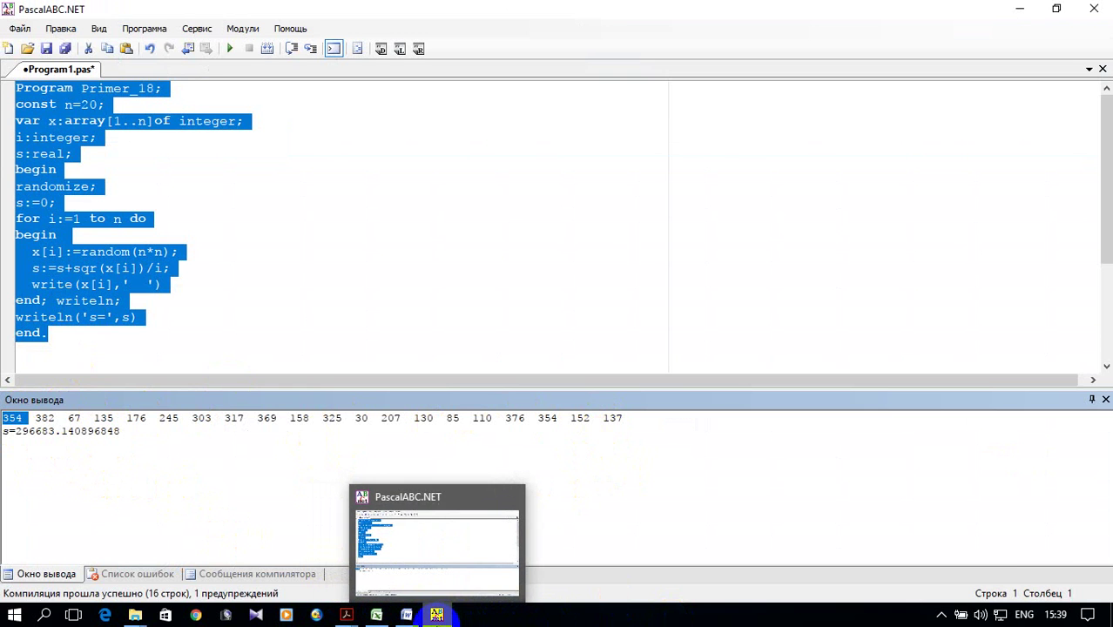
click(406, 615)
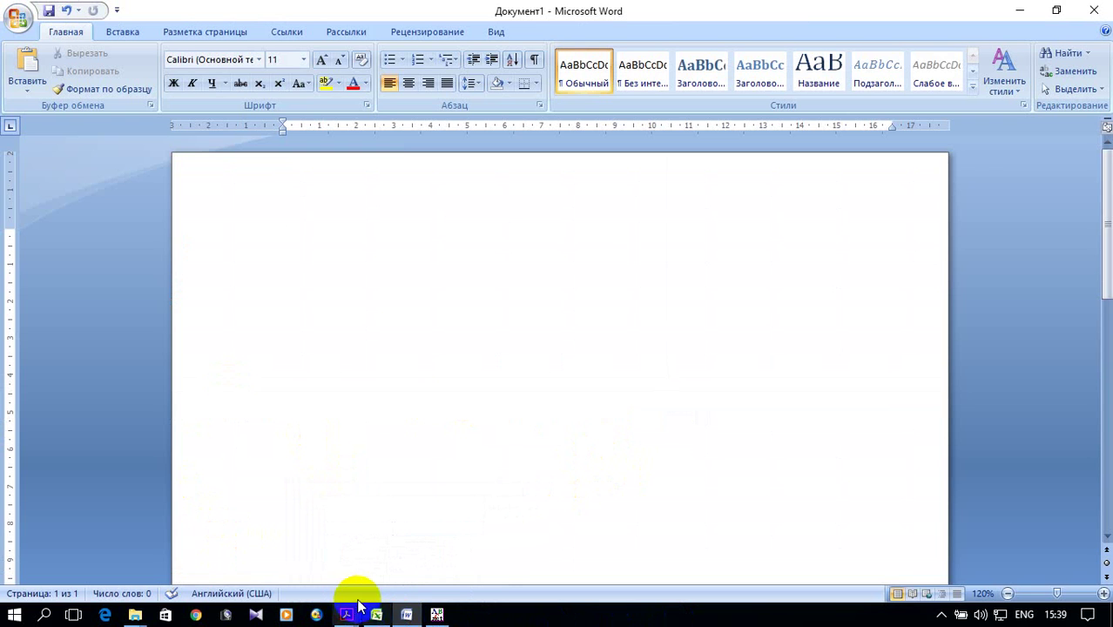
mouse_move(345, 614)
click(375, 579)
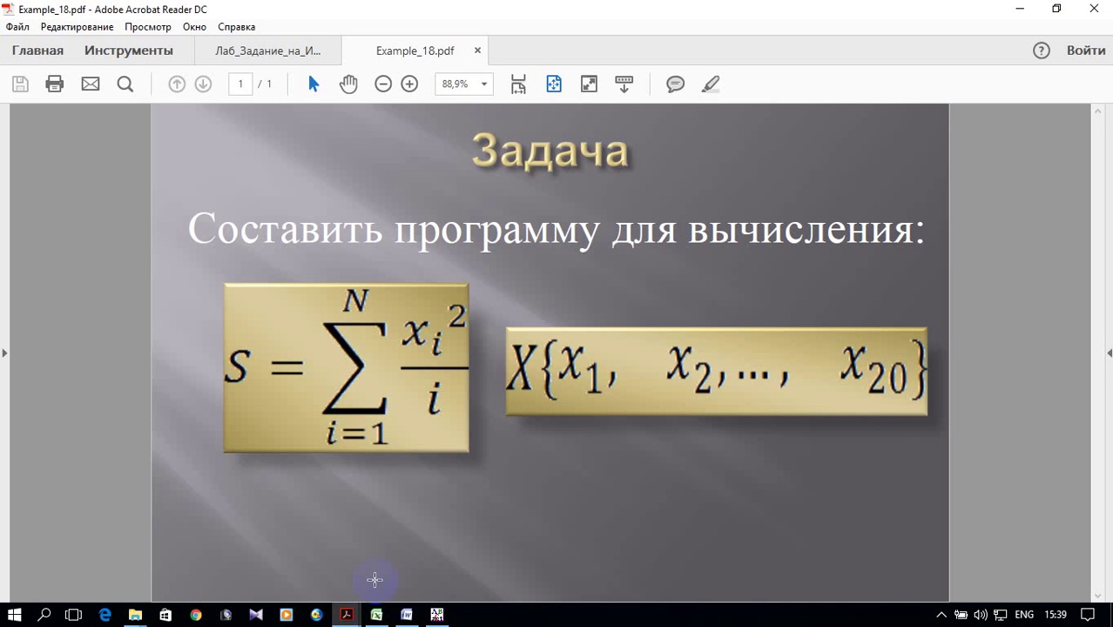
drag(178, 224, 521, 351)
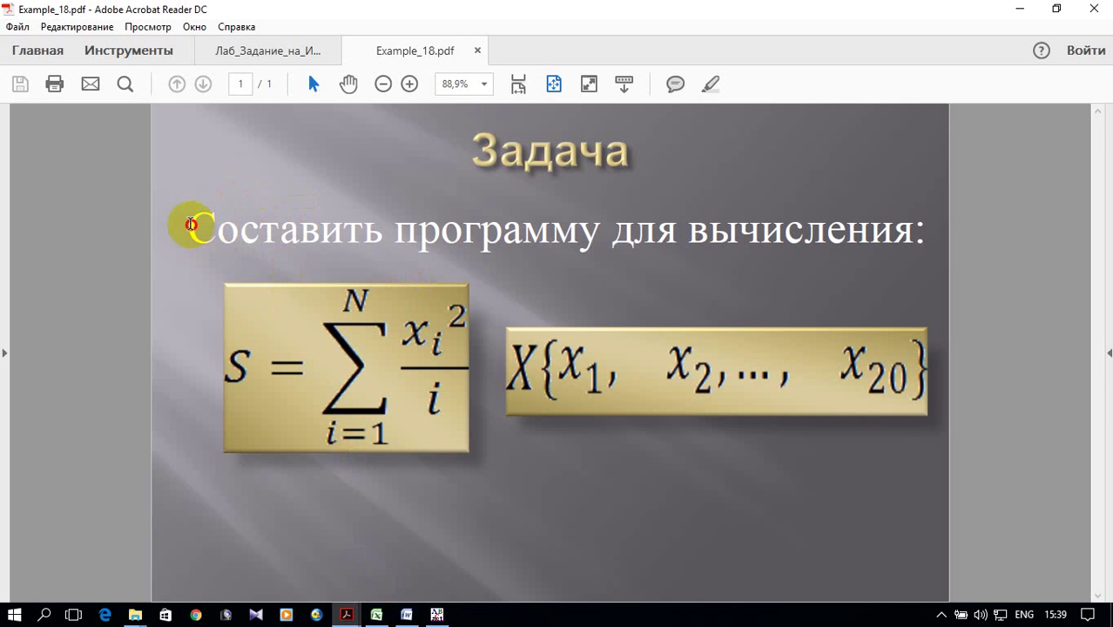
drag(635, 424, 802, 405)
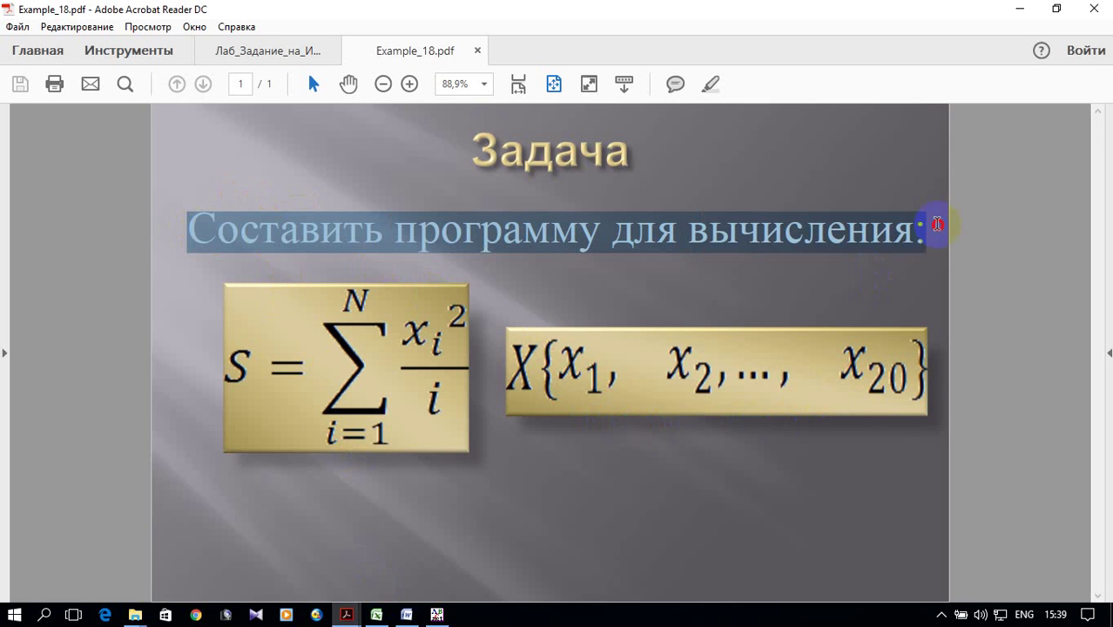
right_click(897, 240)
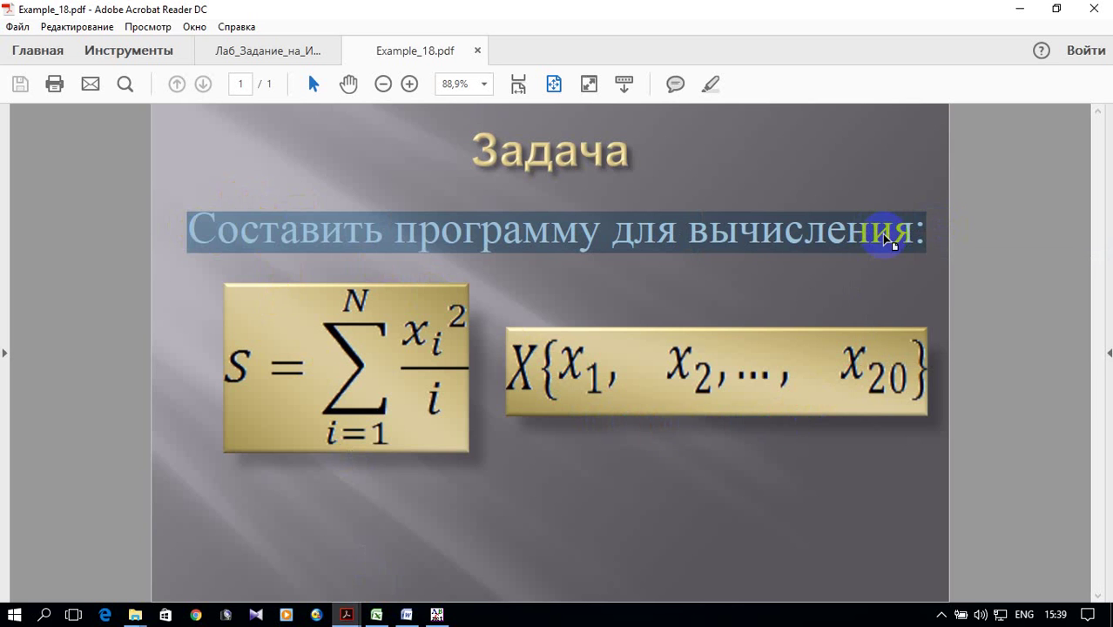
right_click(884, 237)
click(912, 251)
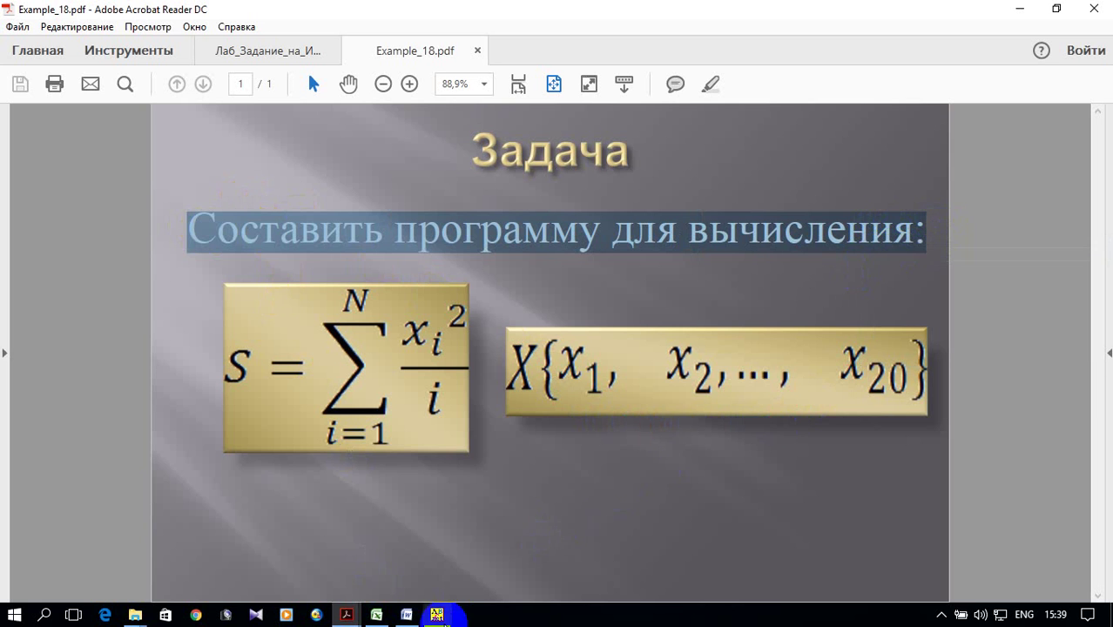
click(406, 615)
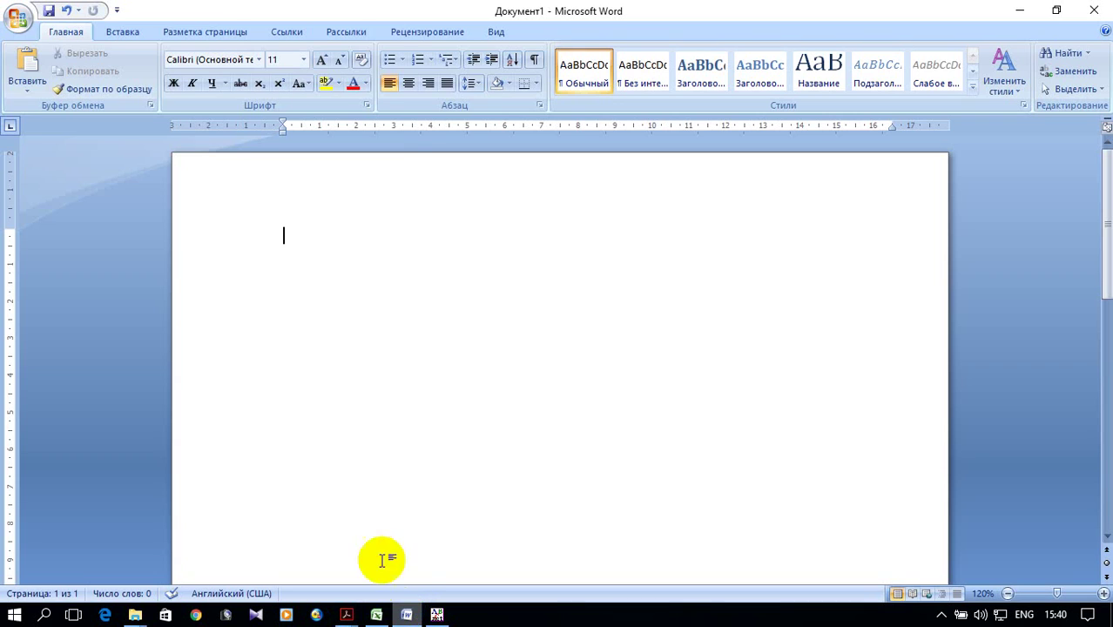
Step: Paste the task sentence into Документ1 and format it as Times New Roman 14 pt
click(27, 63)
drag(602, 380, 312, 323)
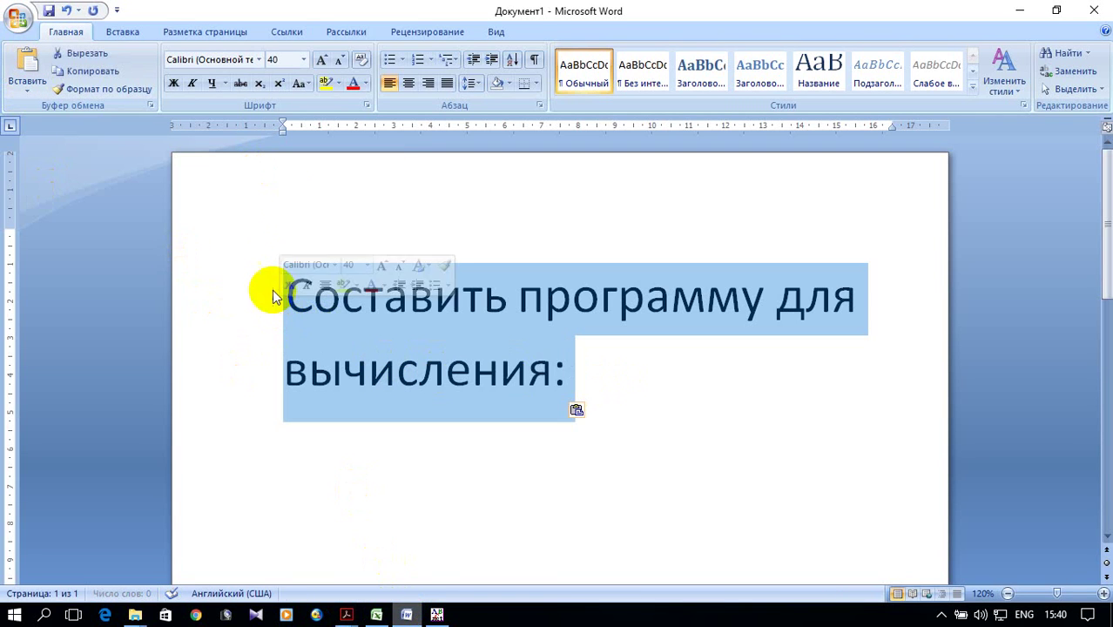
click(261, 60)
click(370, 150)
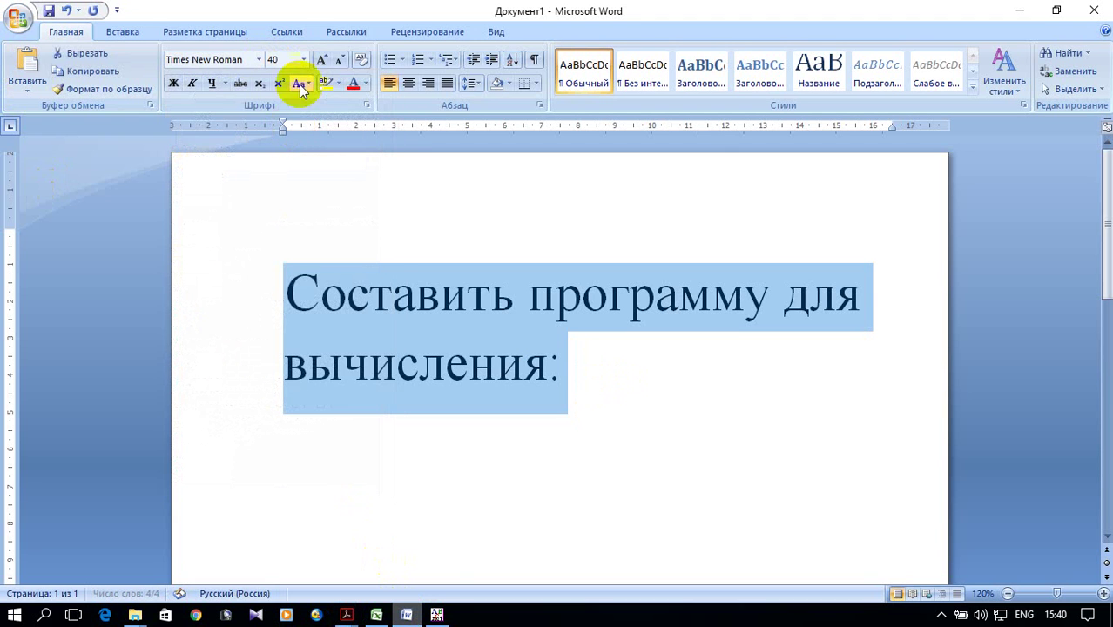
click(302, 59)
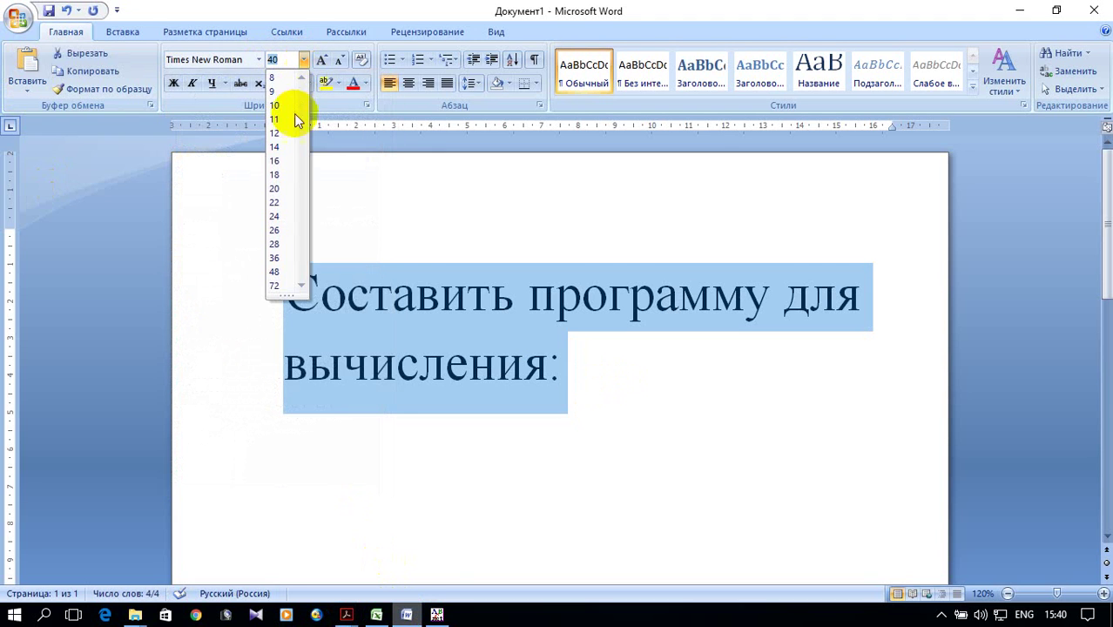
click(280, 144)
click(601, 274)
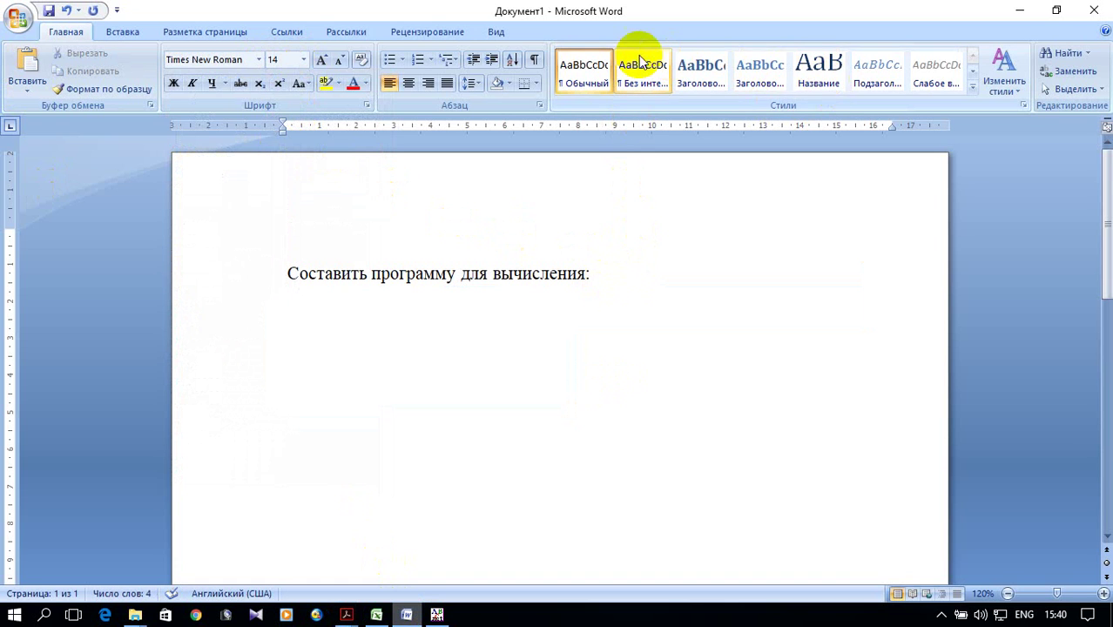
click(110, 33)
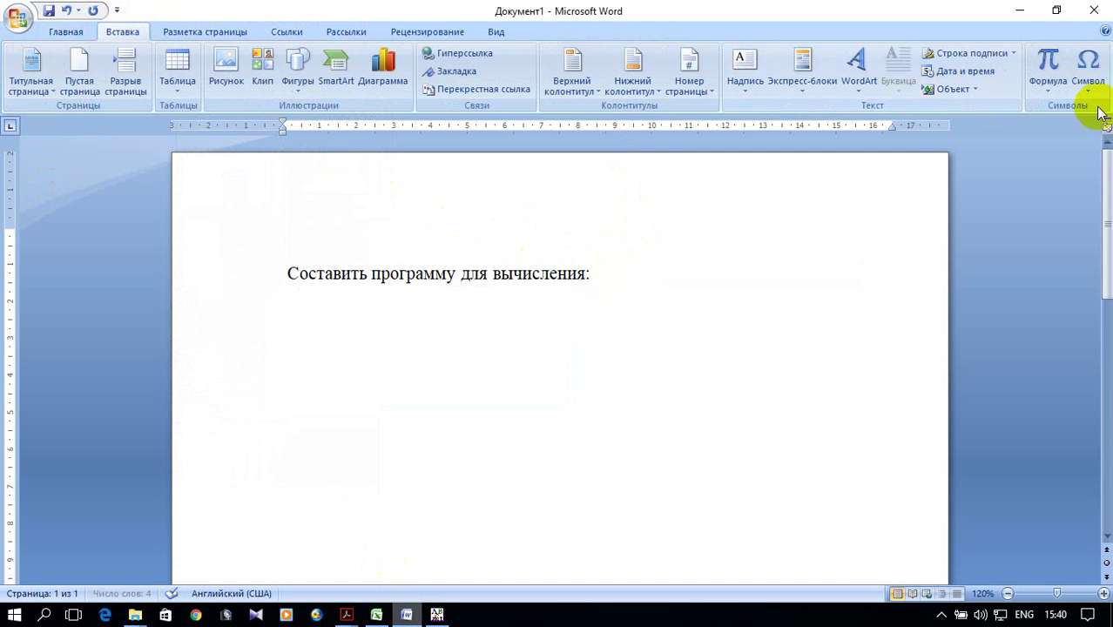
Step: Insert a new equation reading 's =' followed by a summation with upper and lower limits
click(1047, 87)
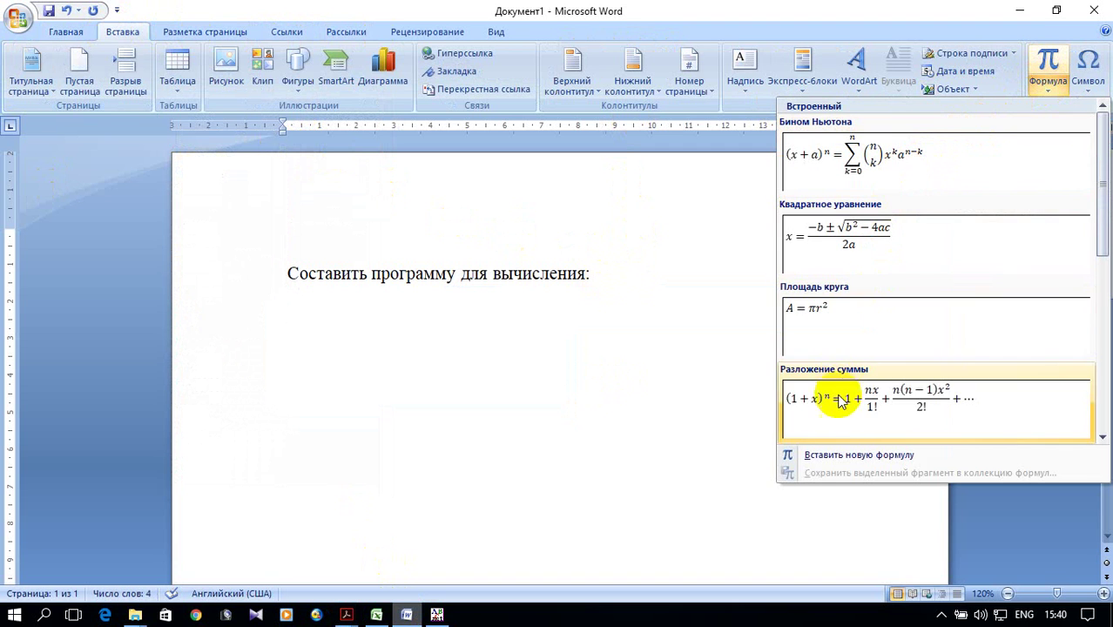
click(833, 454)
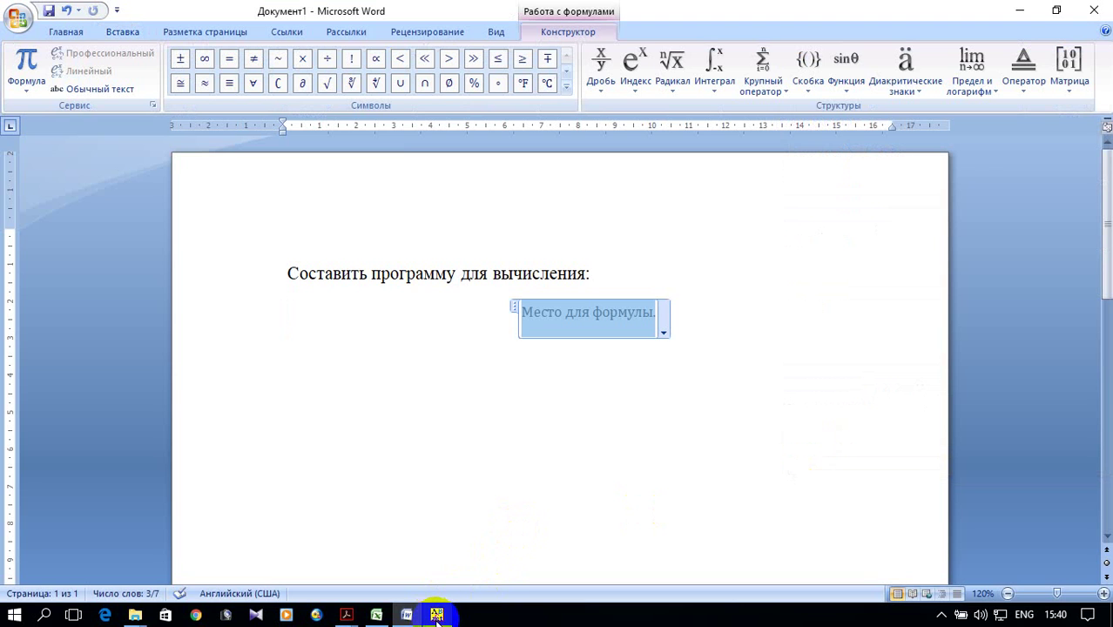
mouse_move(346, 615)
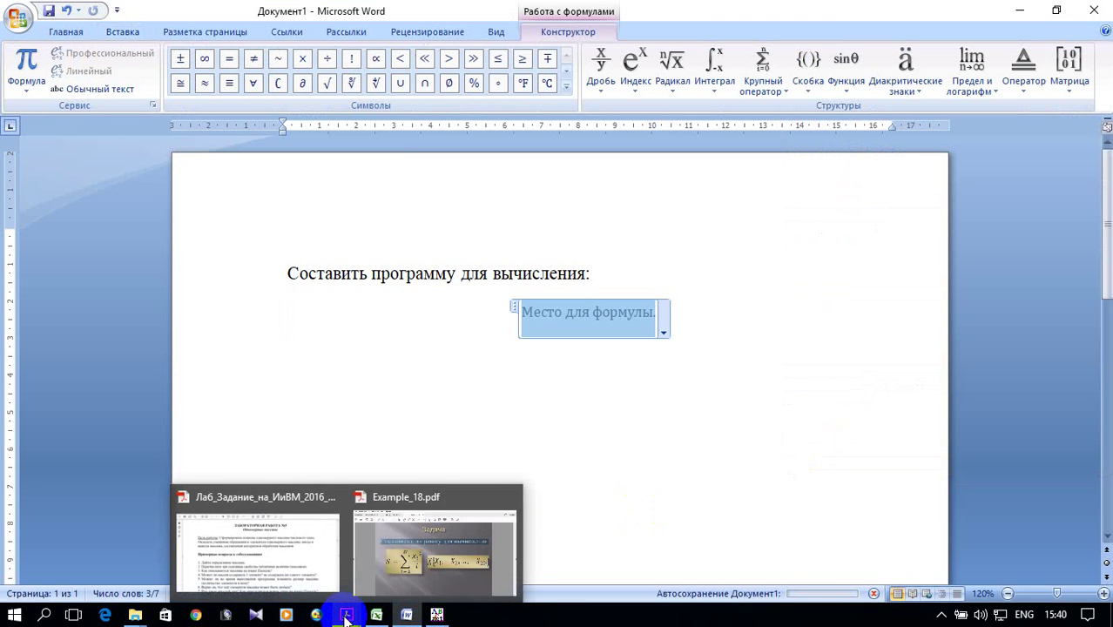
click(388, 585)
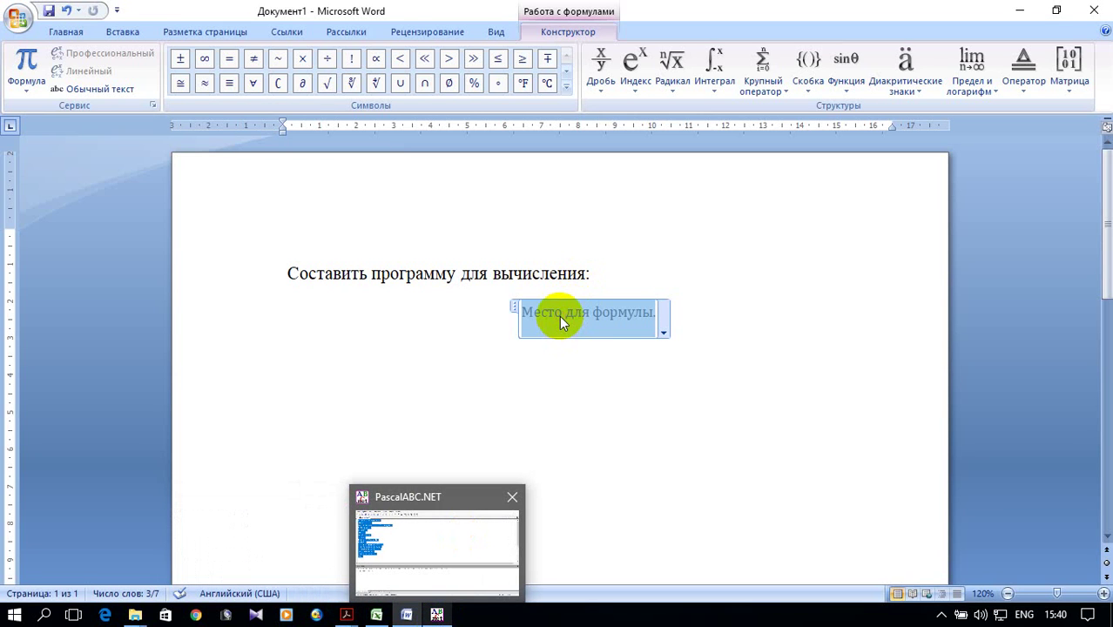
text(s )
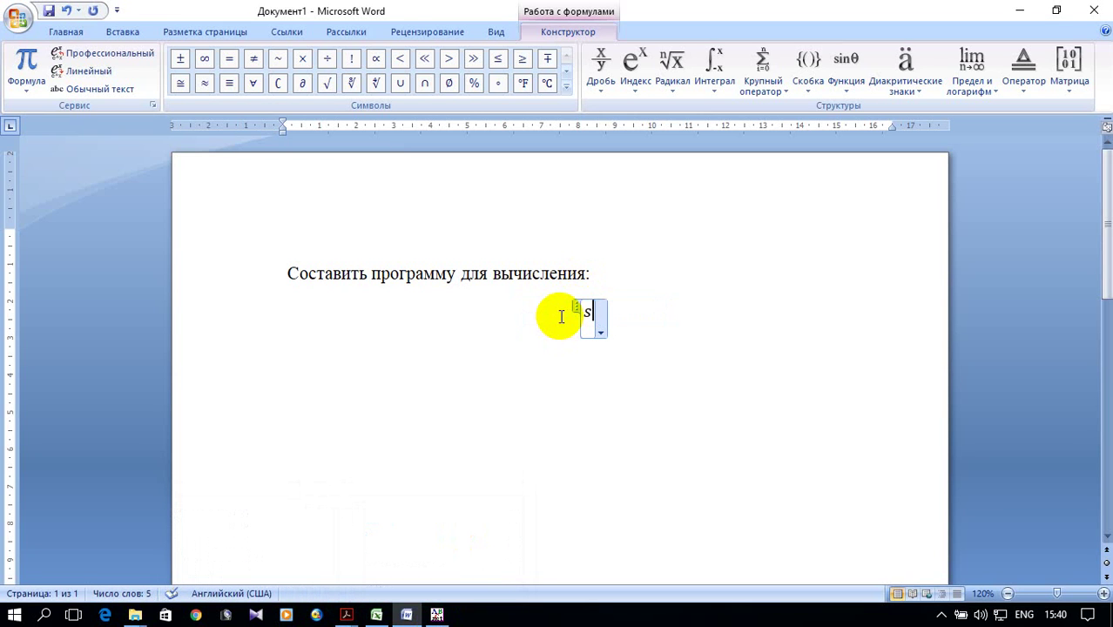
text(=)
click(773, 91)
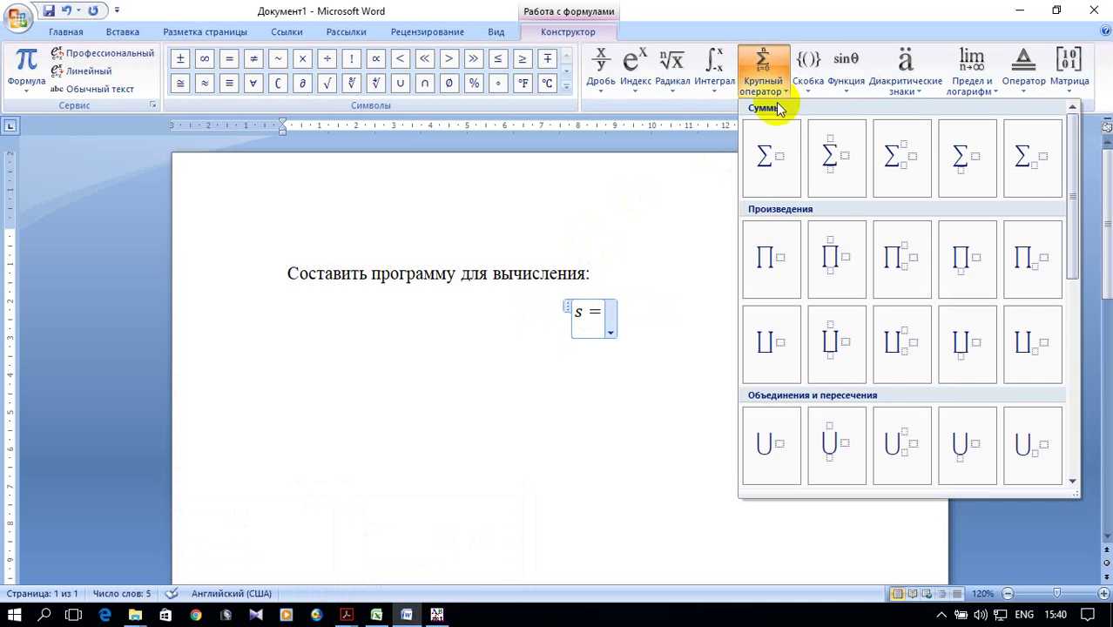
click(831, 156)
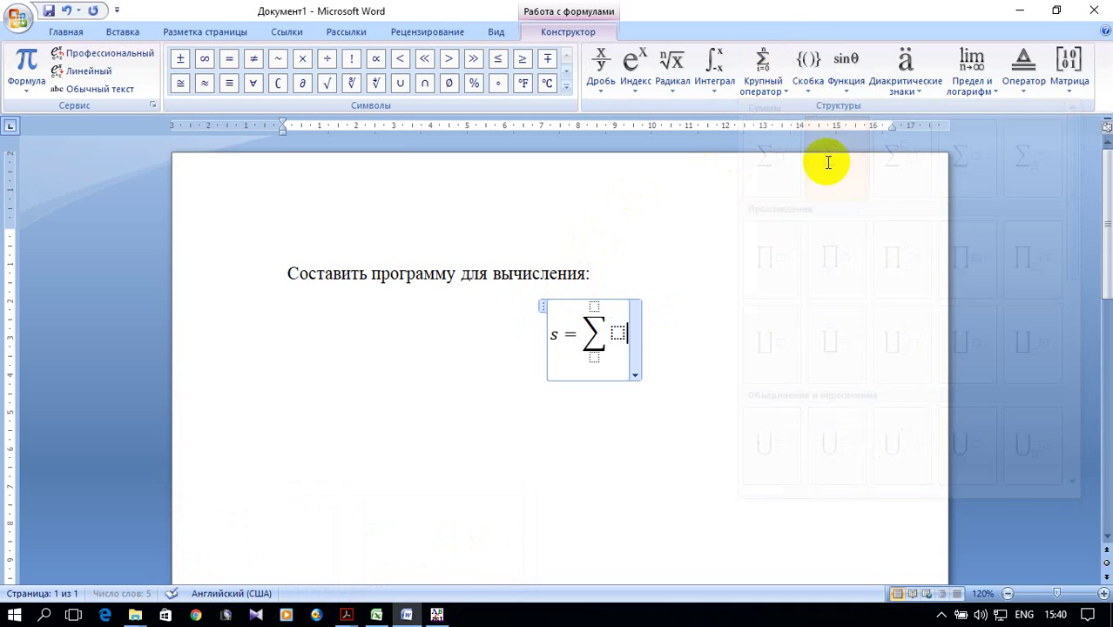
Step: Set the sum limits from i=1 to N and place a stacked fraction in its body
click(594, 357)
text(i)
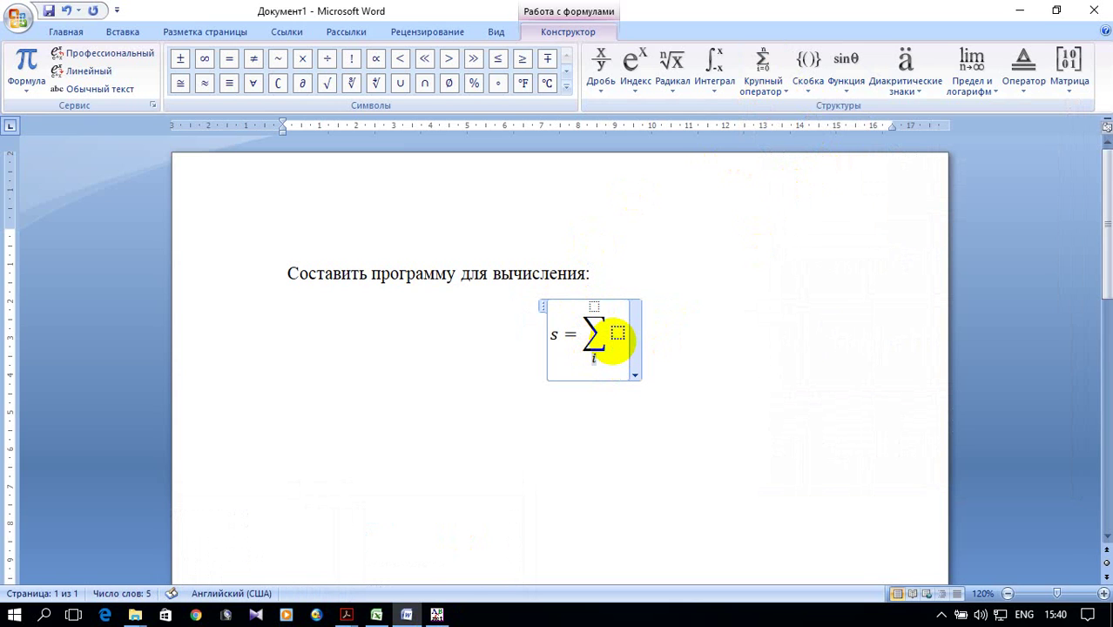
text(=)
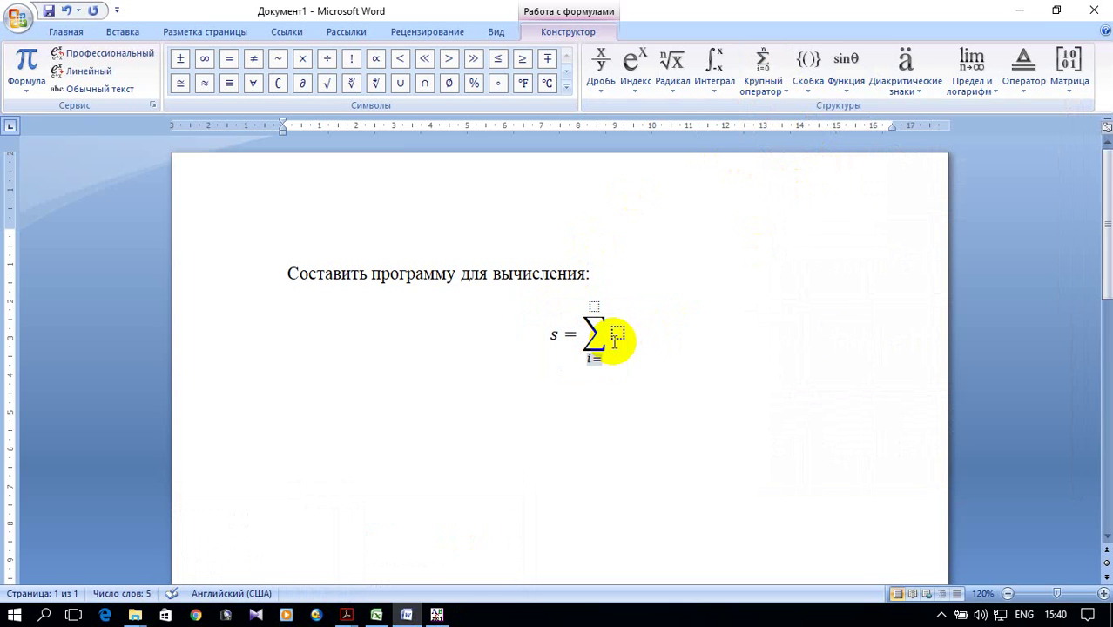
text(1)
click(594, 307)
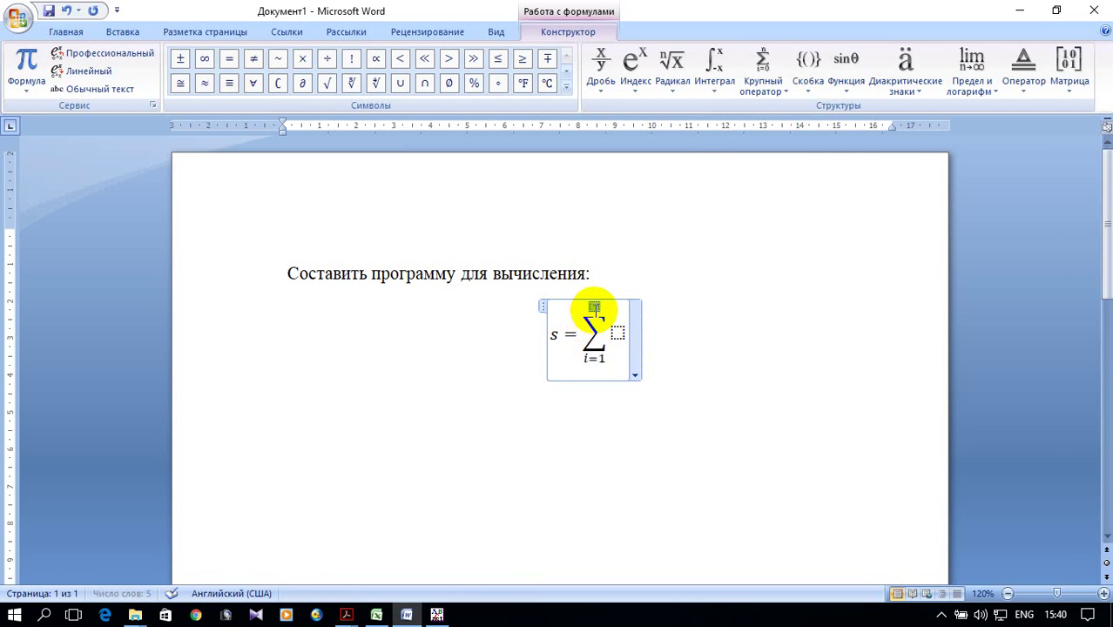
text(N)
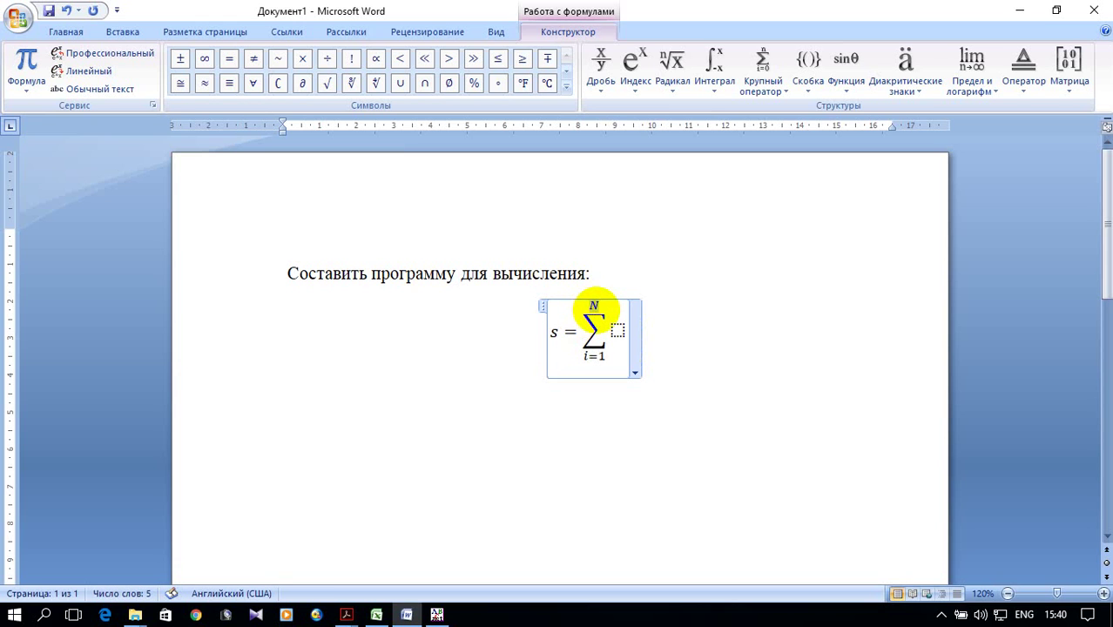
click(617, 331)
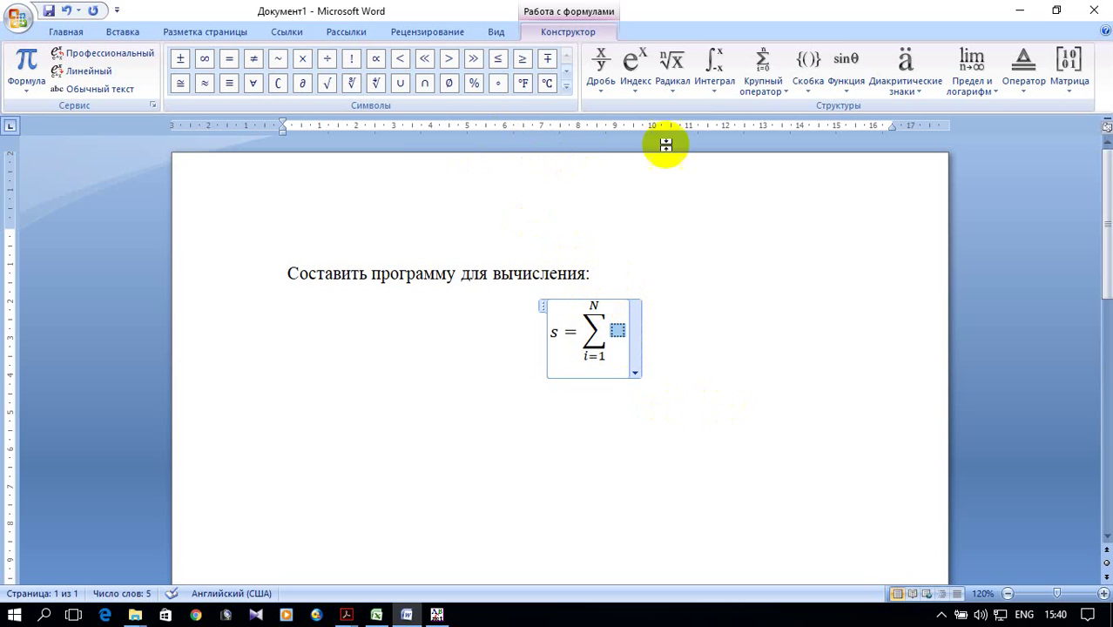
click(599, 66)
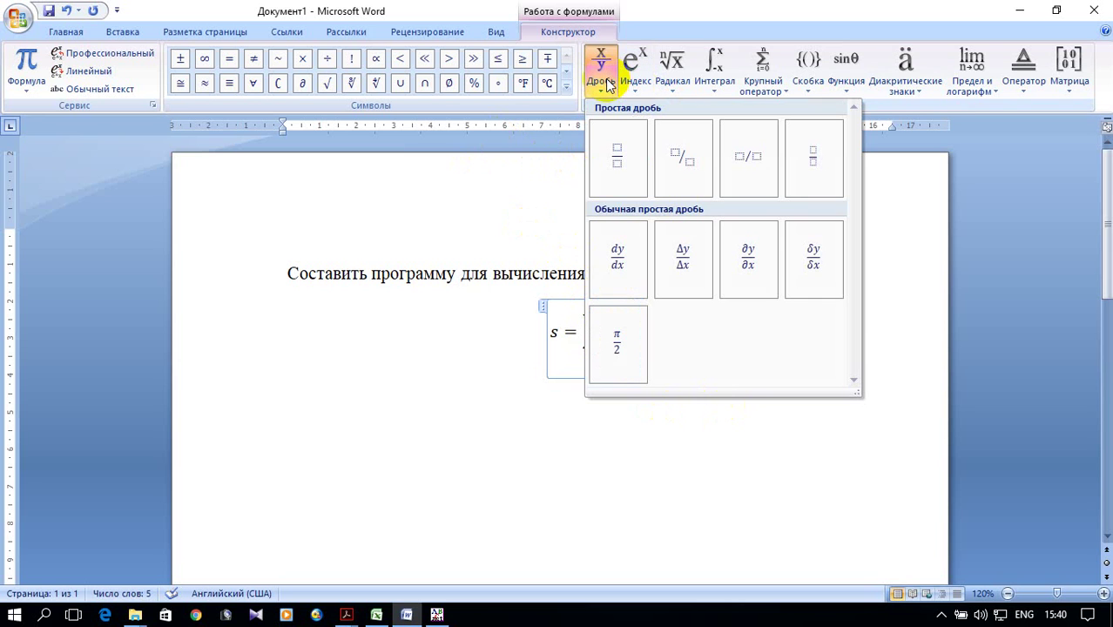
click(615, 141)
text(x)
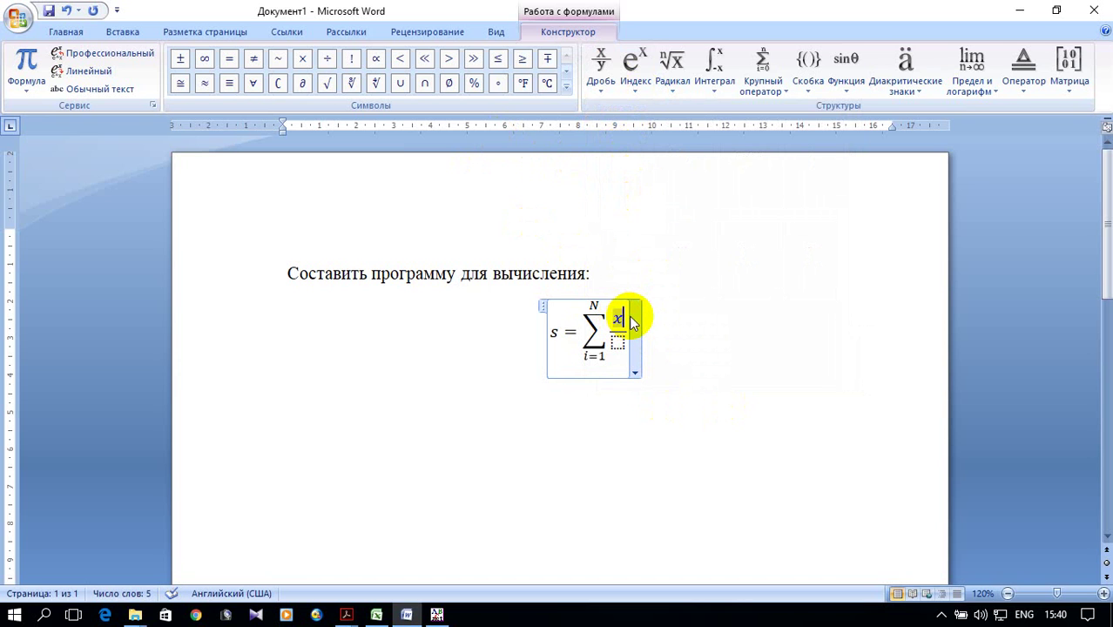
Step: Fill the fraction with x_i in the numerator and i in the denominator
key(BackSpace)
click(631, 87)
click(703, 164)
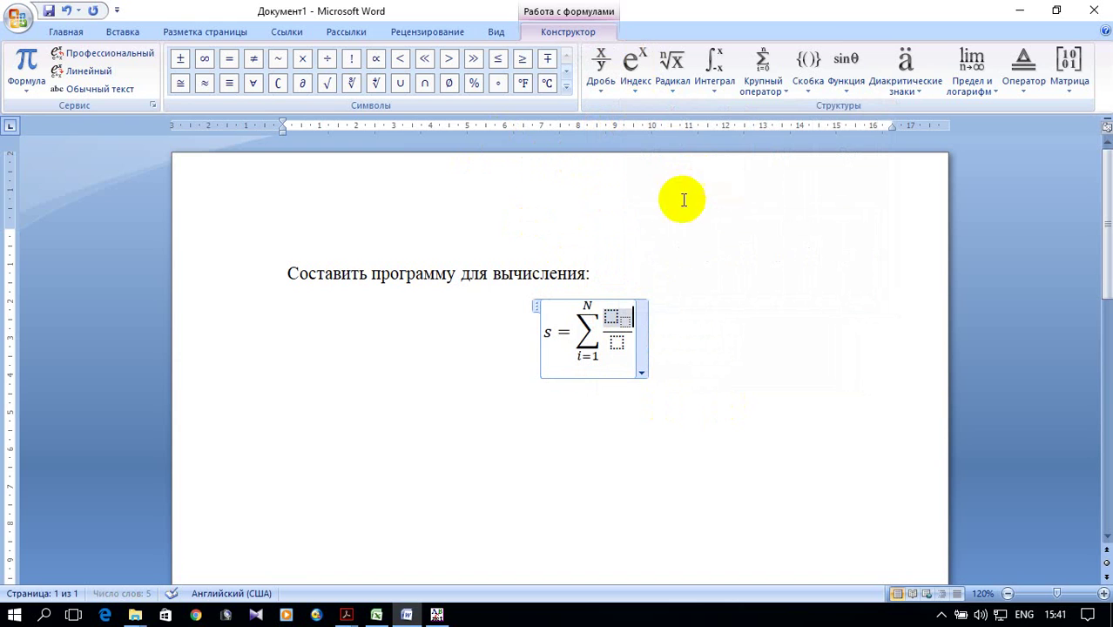
click(612, 317)
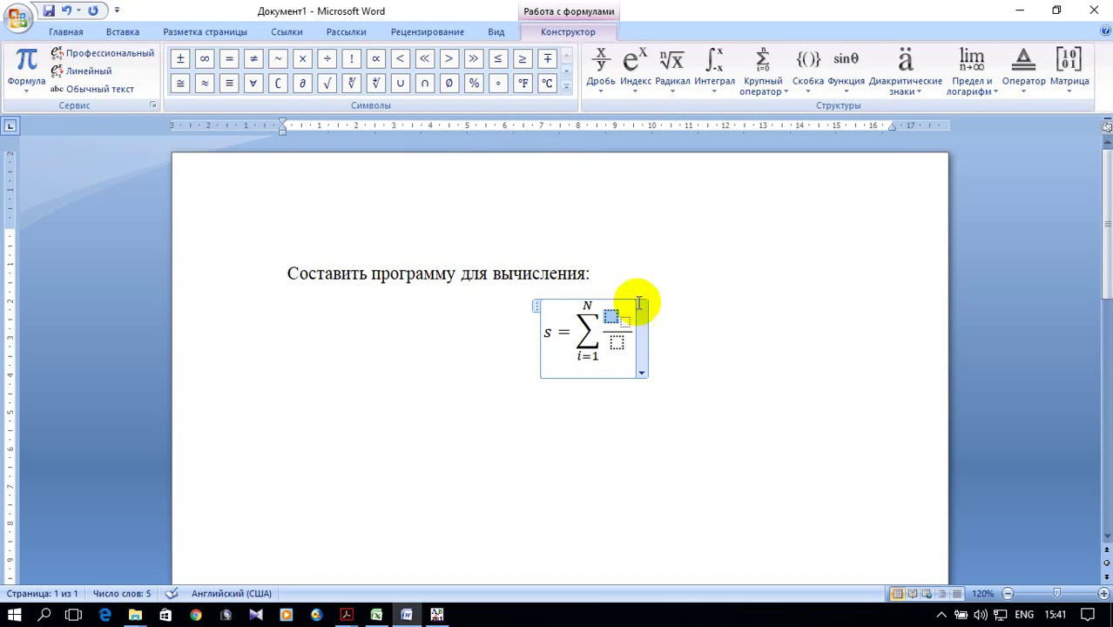
text(x)
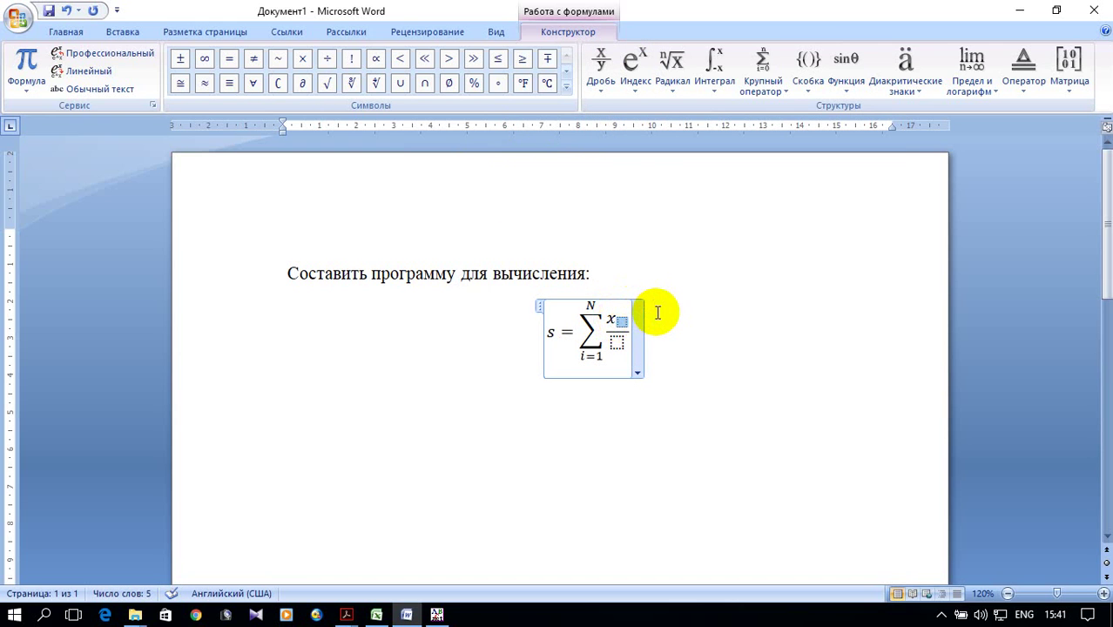
text(i)
click(617, 342)
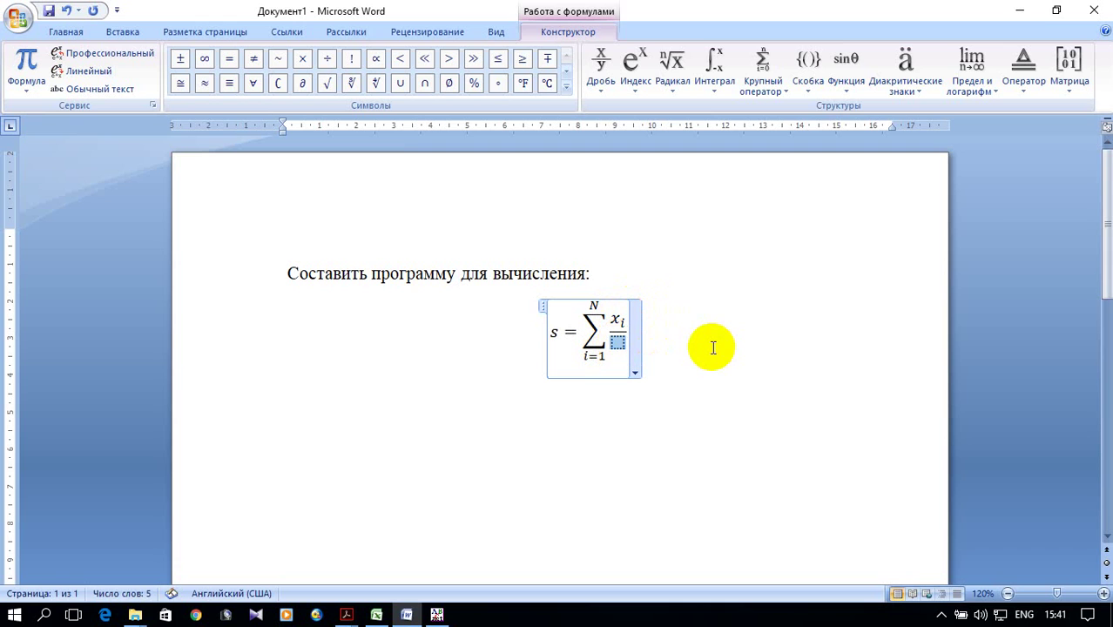
text(i)
Step: Select and delete the incorrect x_i numerator
click(618, 321)
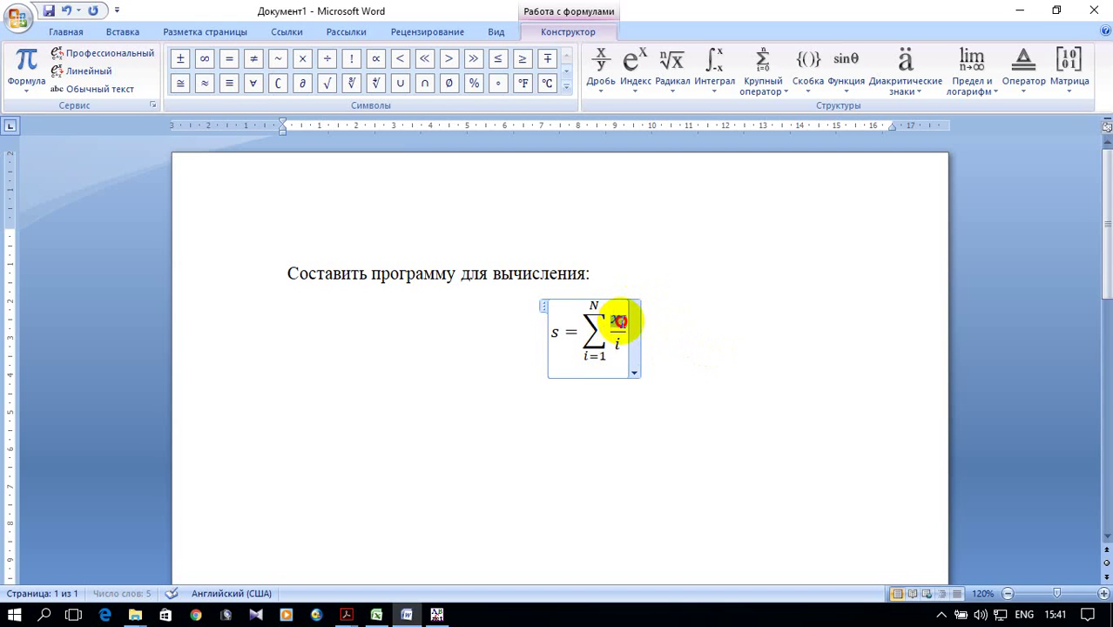
double_click(617, 318)
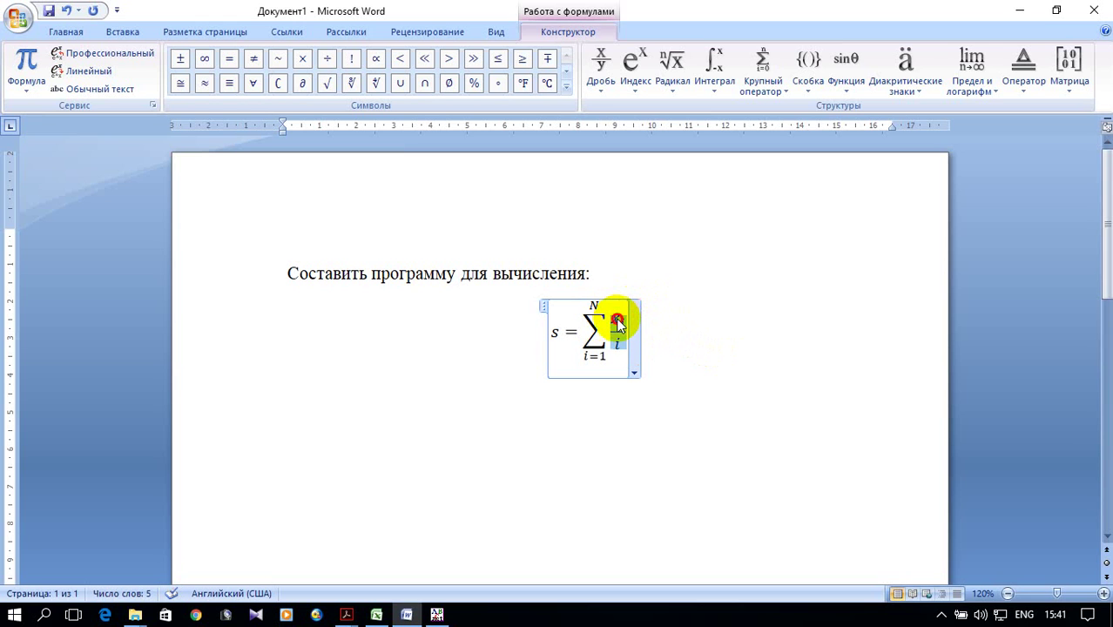
text(xi)
click(617, 323)
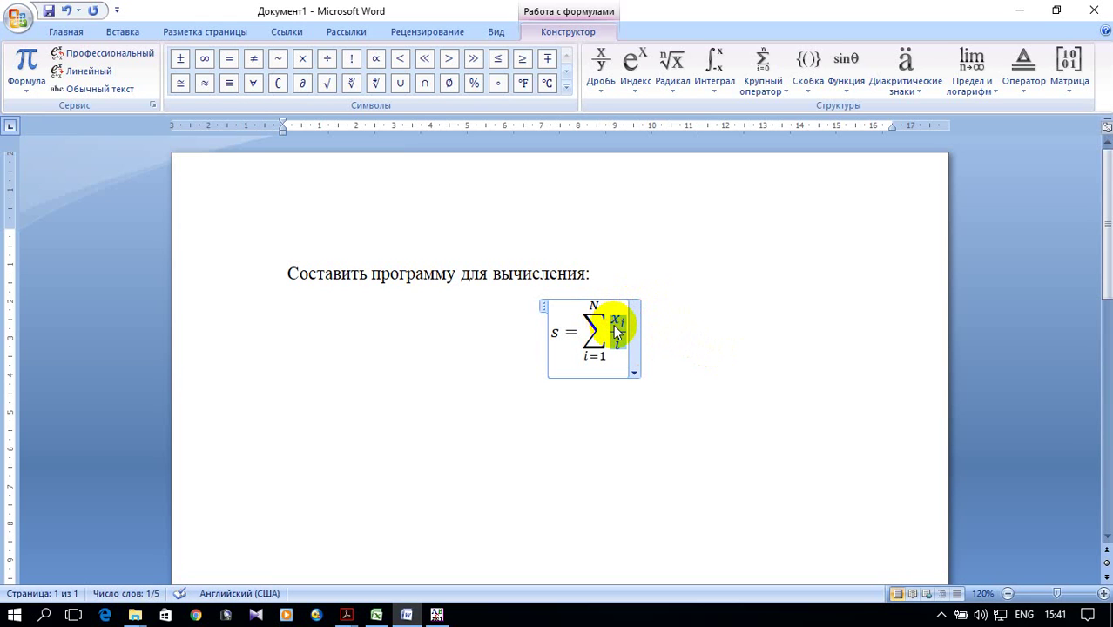
triple_click(613, 323)
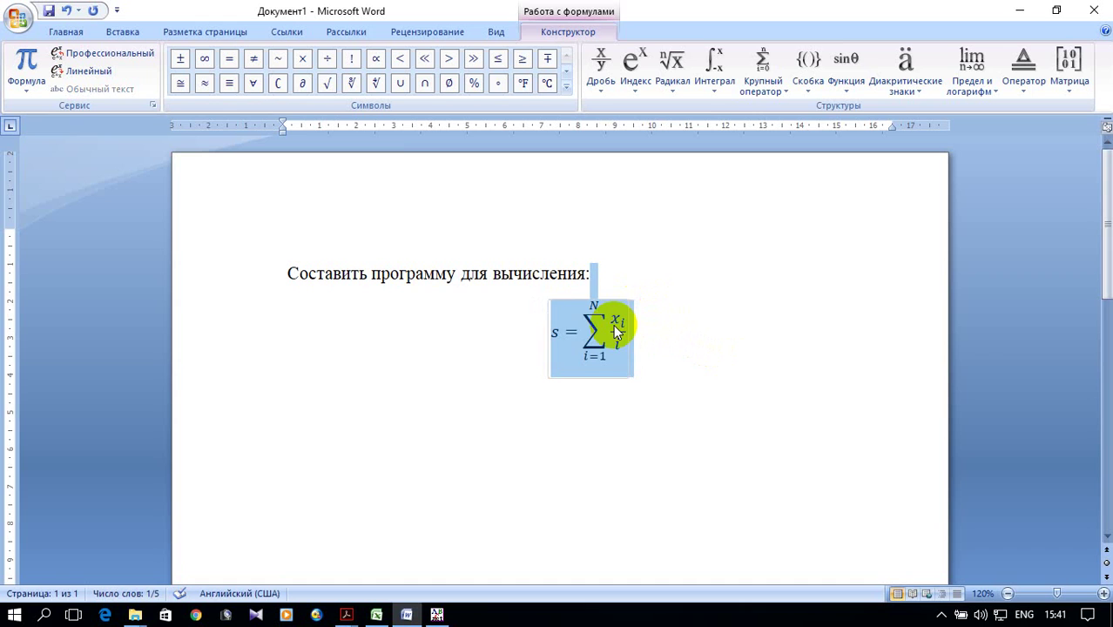
click(614, 322)
double_click(613, 321)
key(Delete)
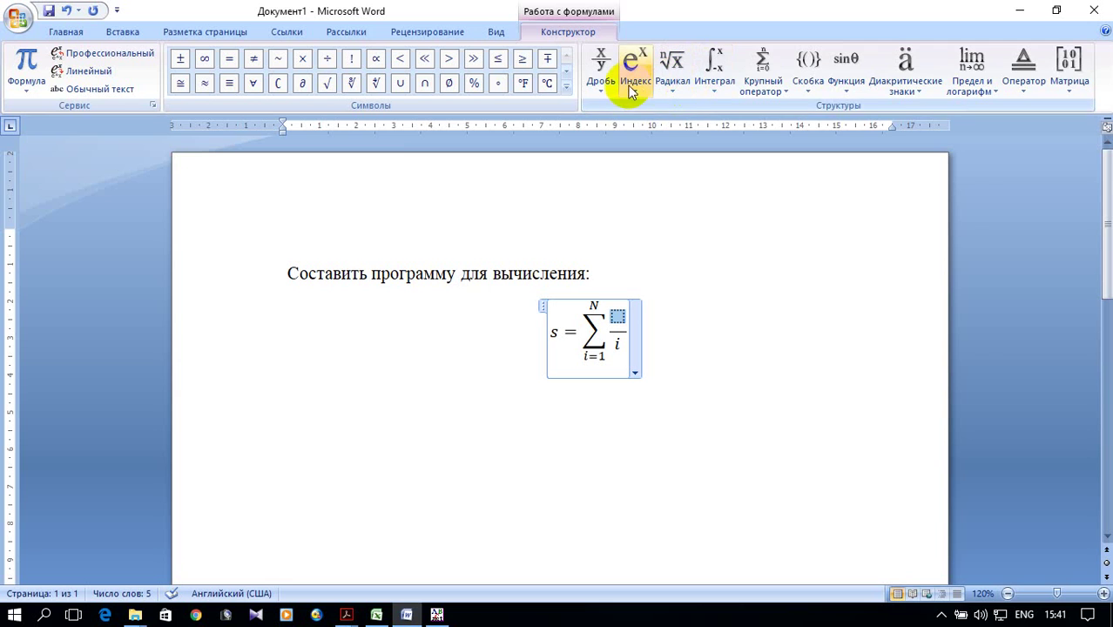
Step: Rebuild the numerator as x sub i squared using a subscript-superscript template
click(631, 92)
click(775, 155)
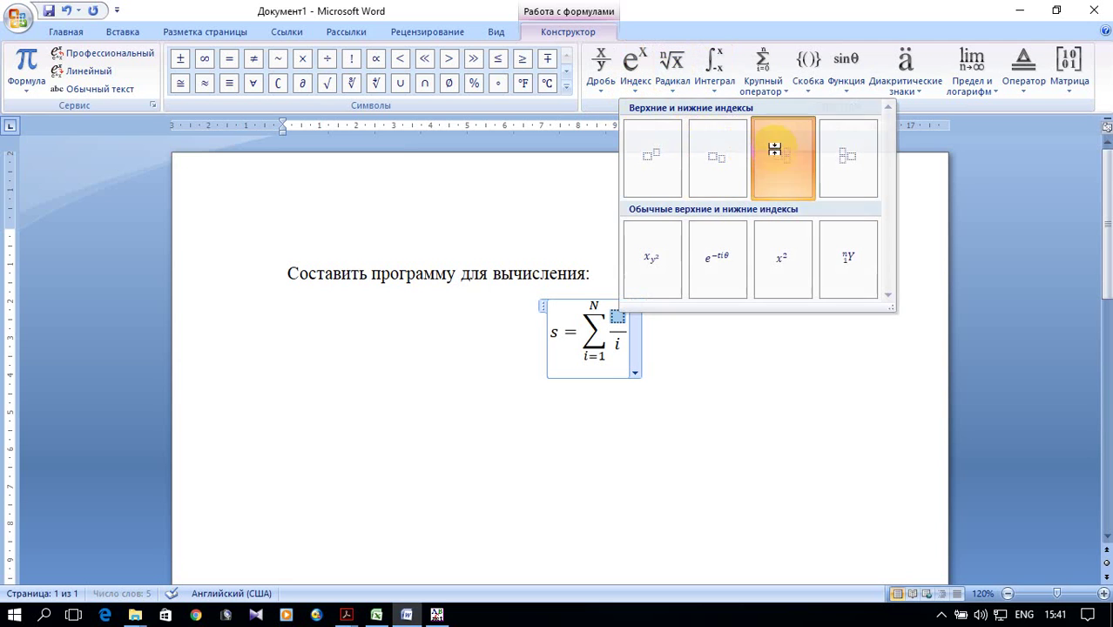
click(611, 318)
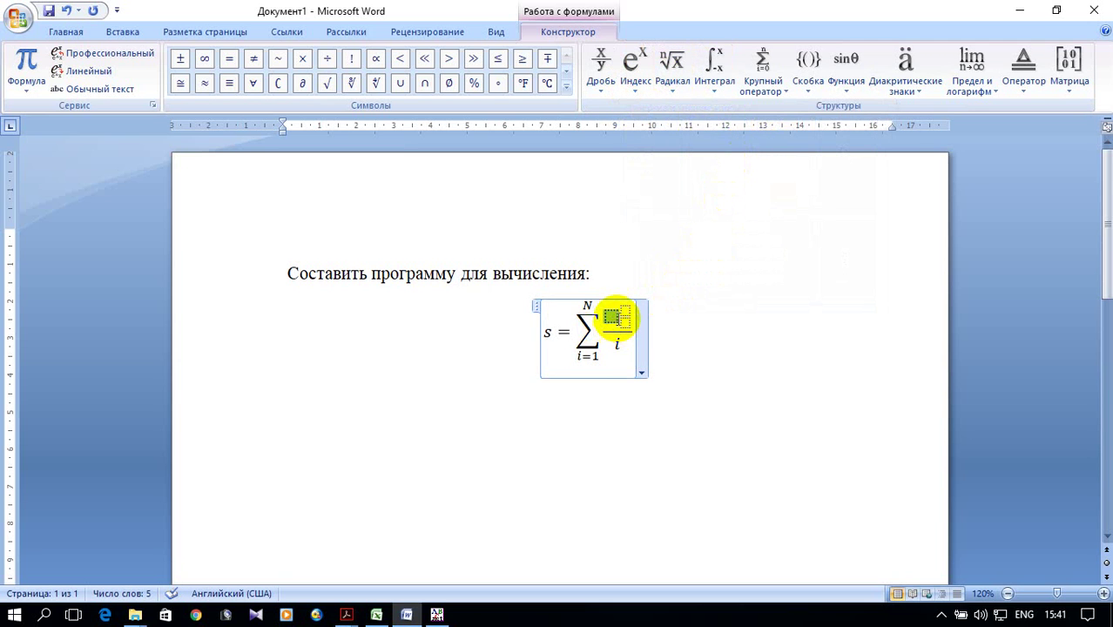
text(x)
click(624, 323)
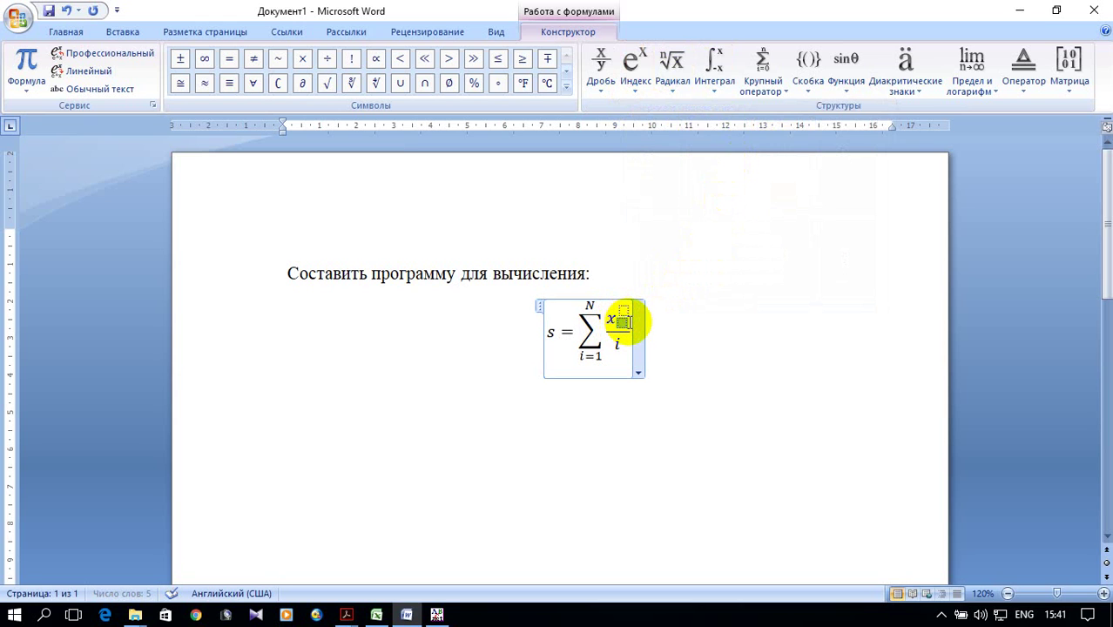
text(i)
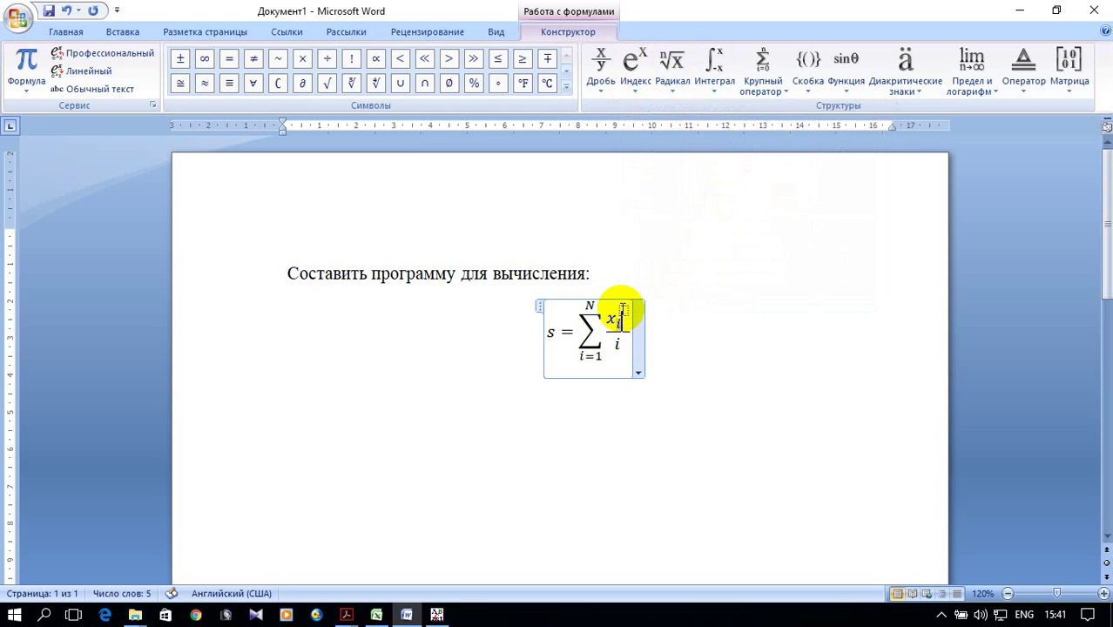
text(^3)
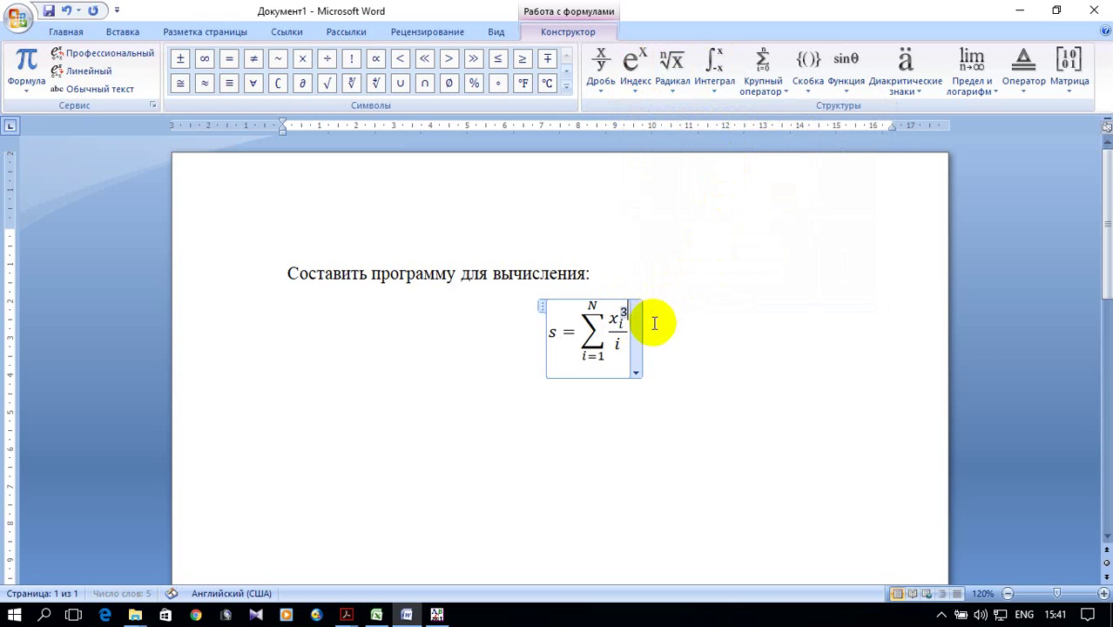
key(BackSpace)
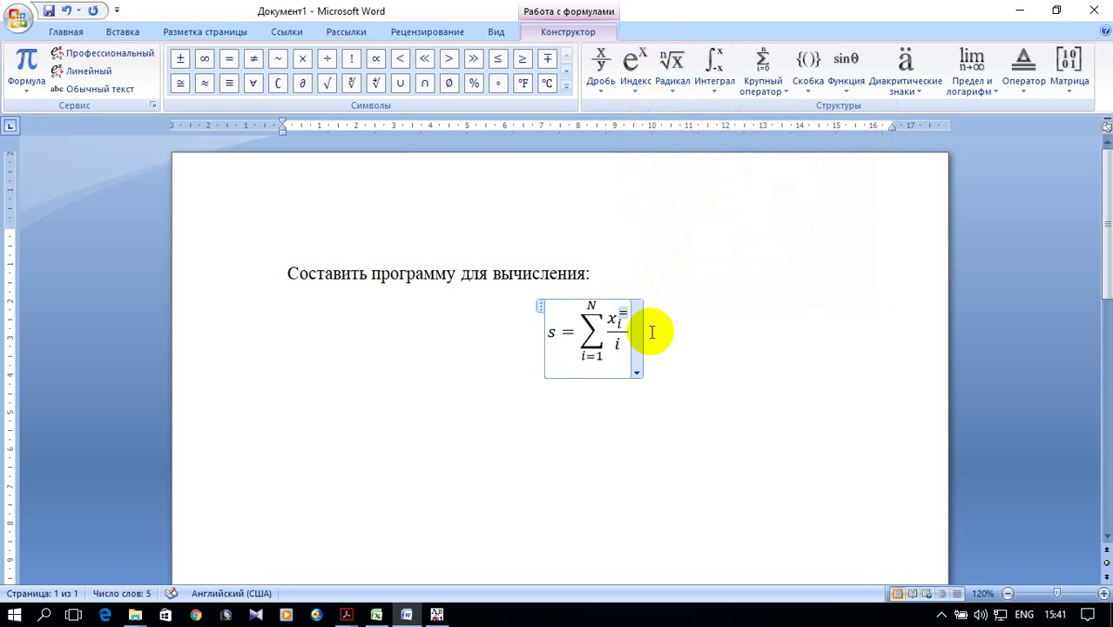
click(622, 315)
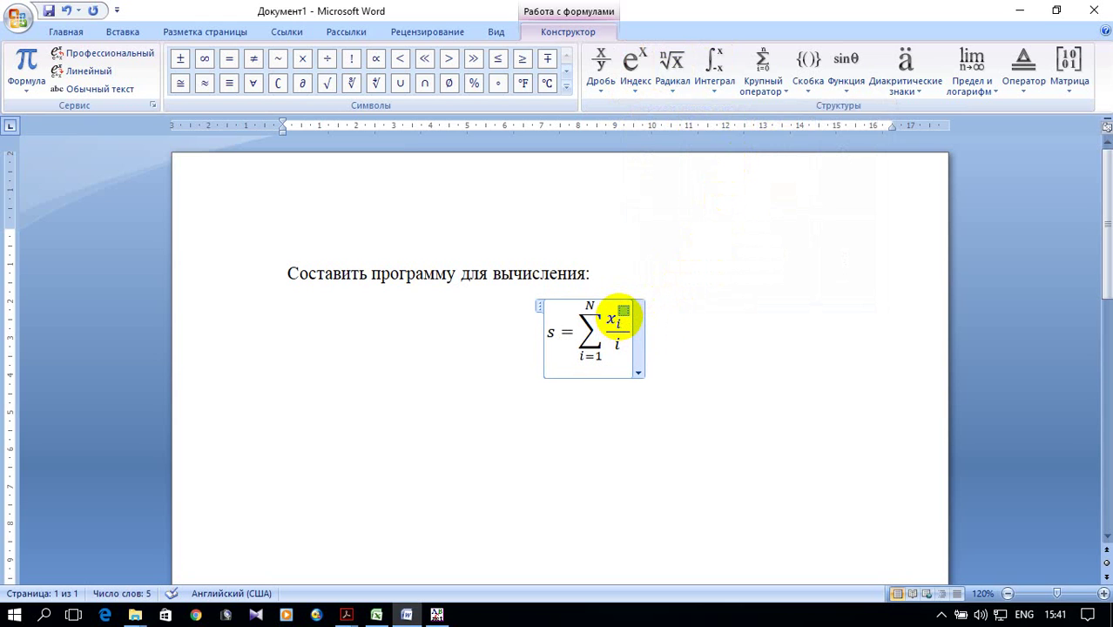
text(^2)
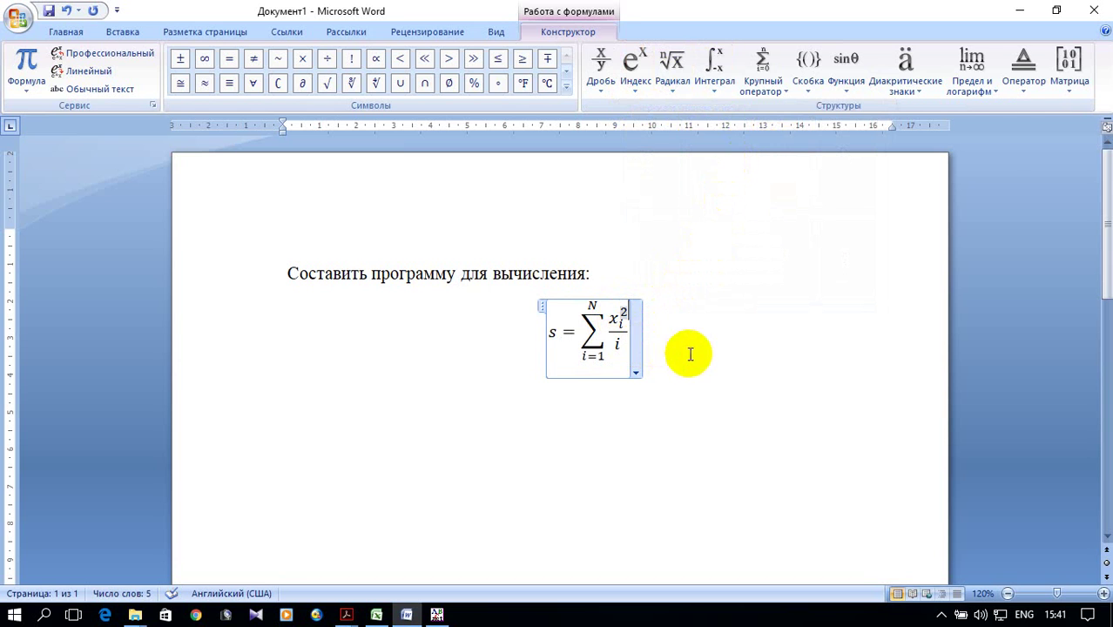
click(684, 354)
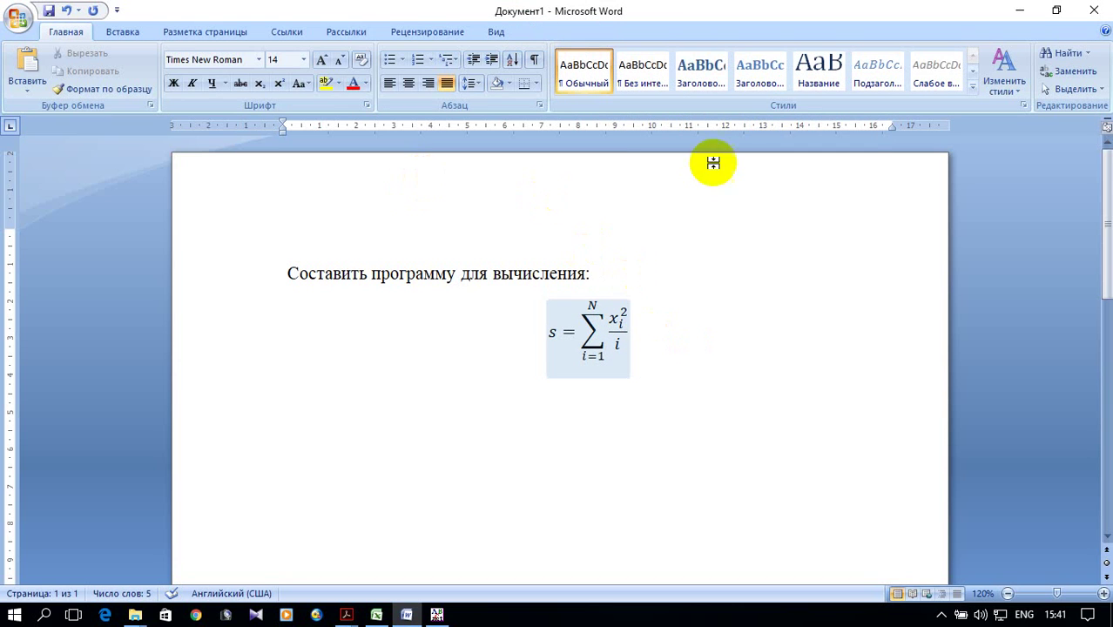
Step: Make the sum equation inline with Ctrl+L and insert a new empty equation after it
click(113, 33)
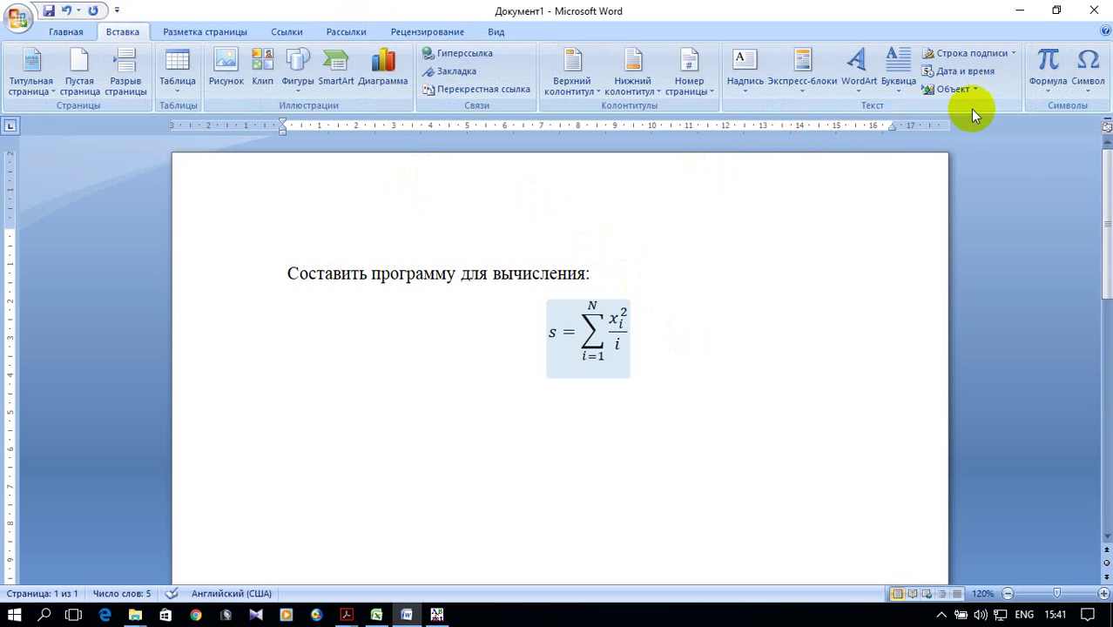
click(1047, 86)
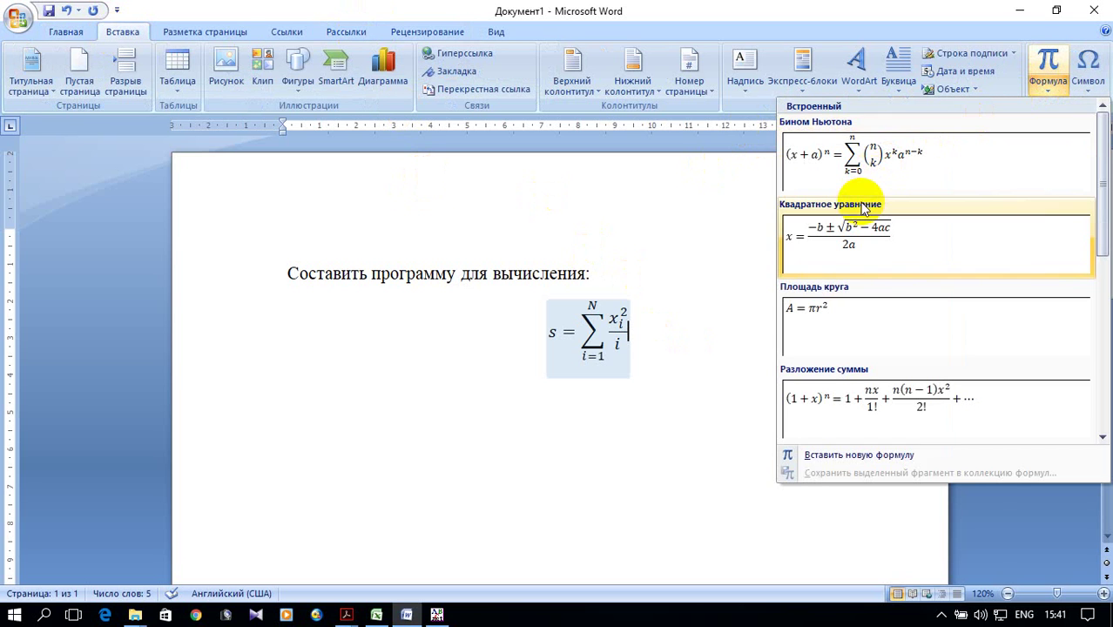
click(827, 455)
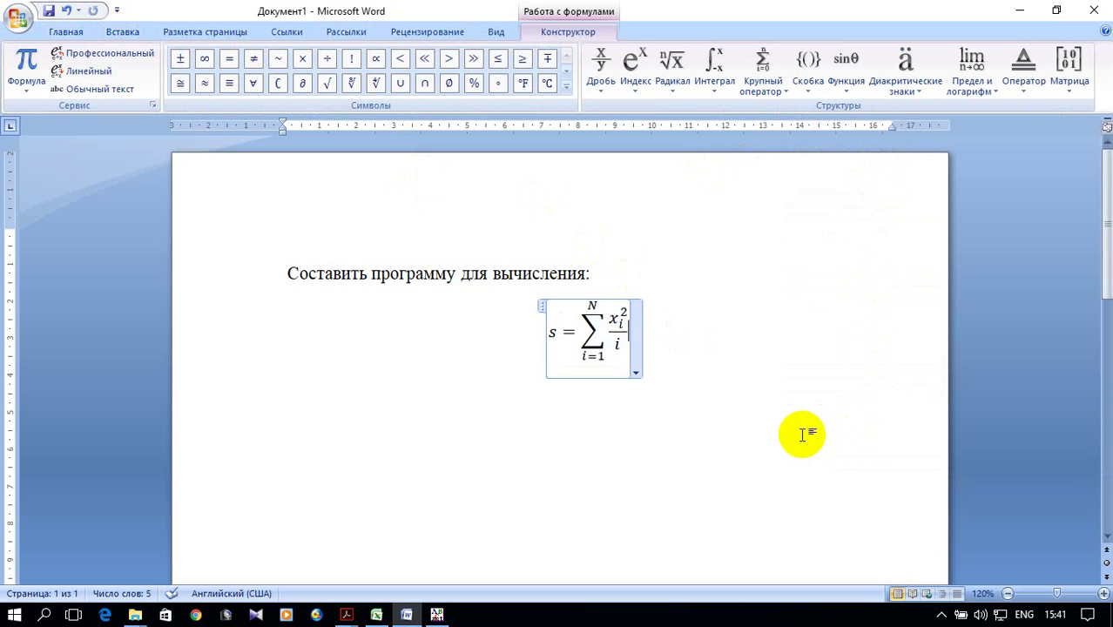
click(736, 350)
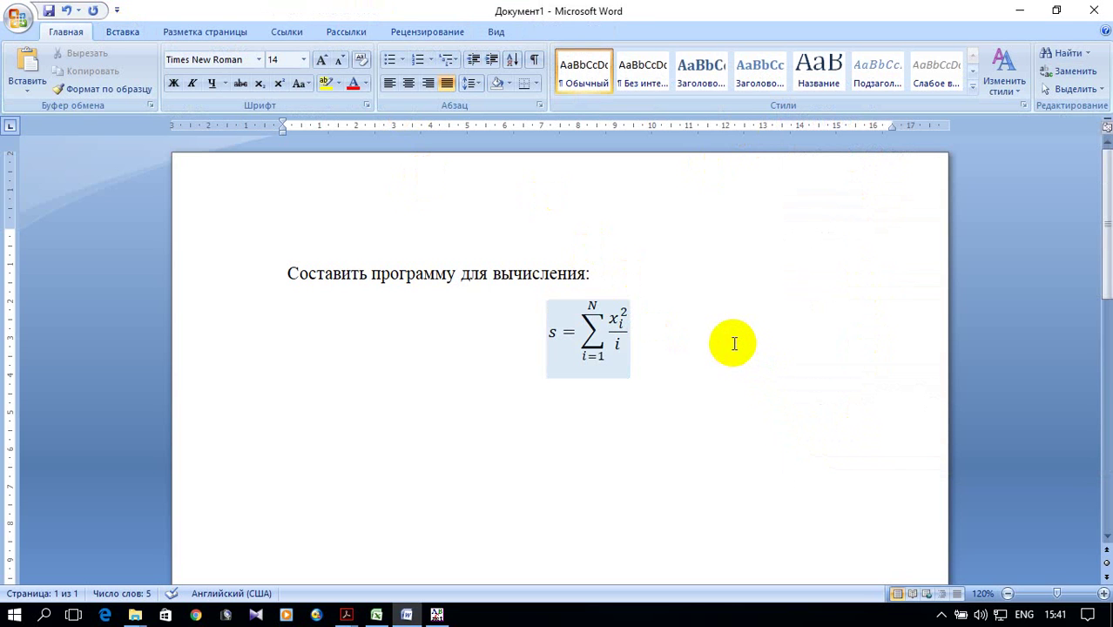
key(ctrl+l)
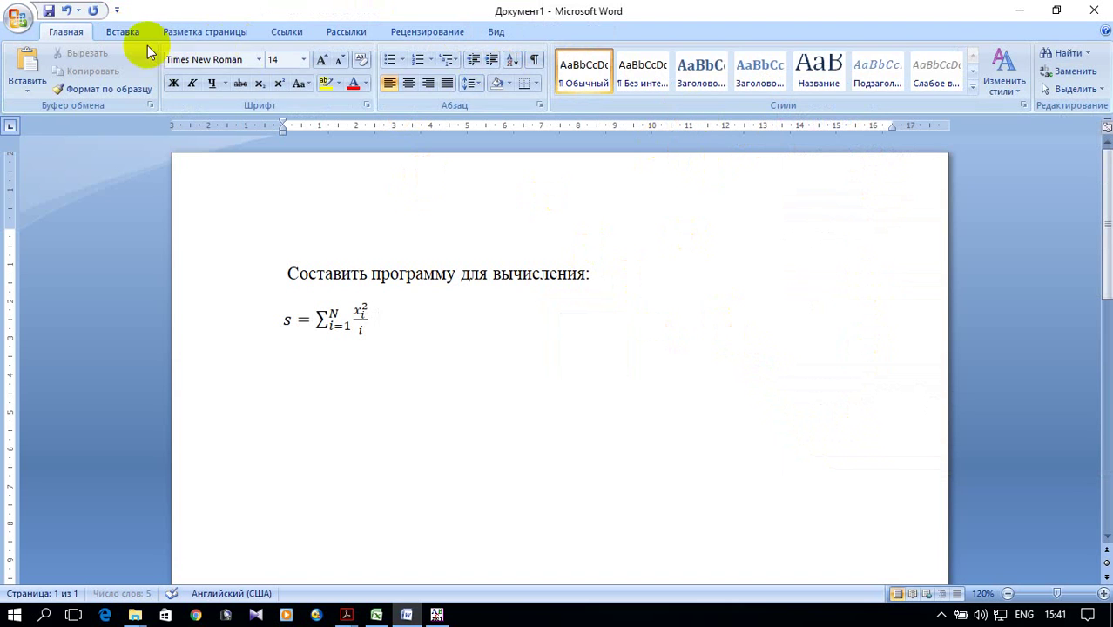
click(126, 33)
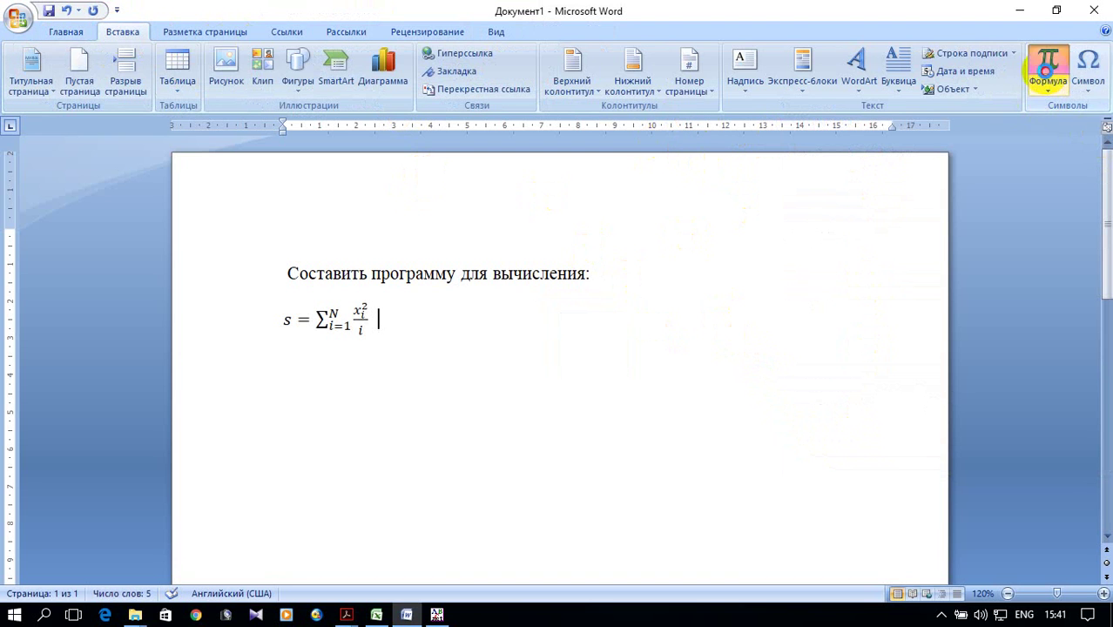
click(1045, 62)
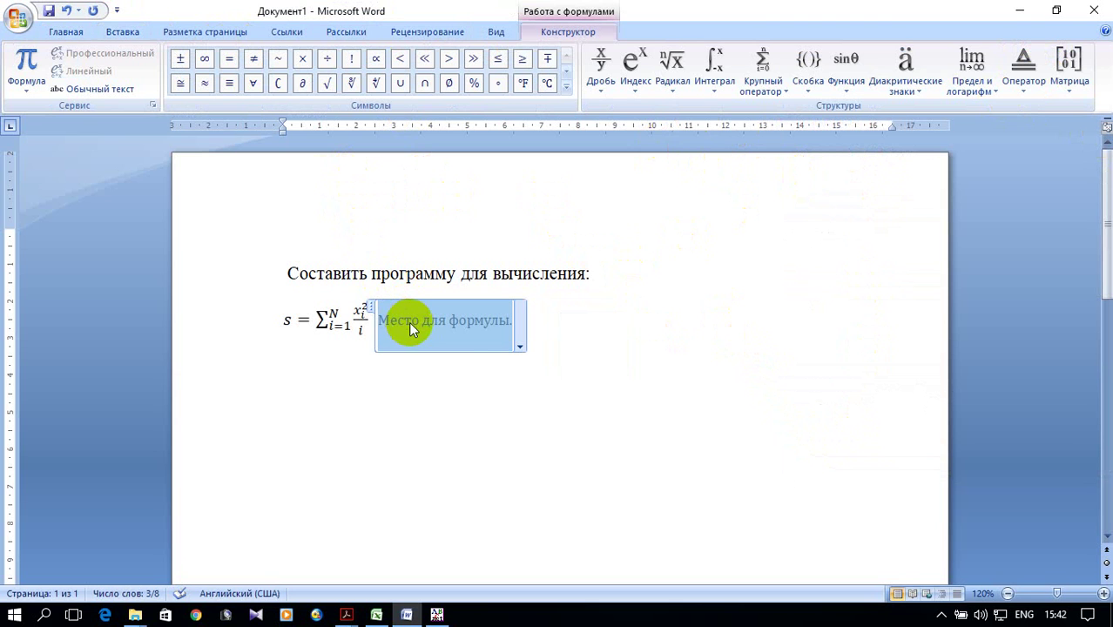
Step: Type x in the new equation and add an empty pair of curly braces after it
text(x)
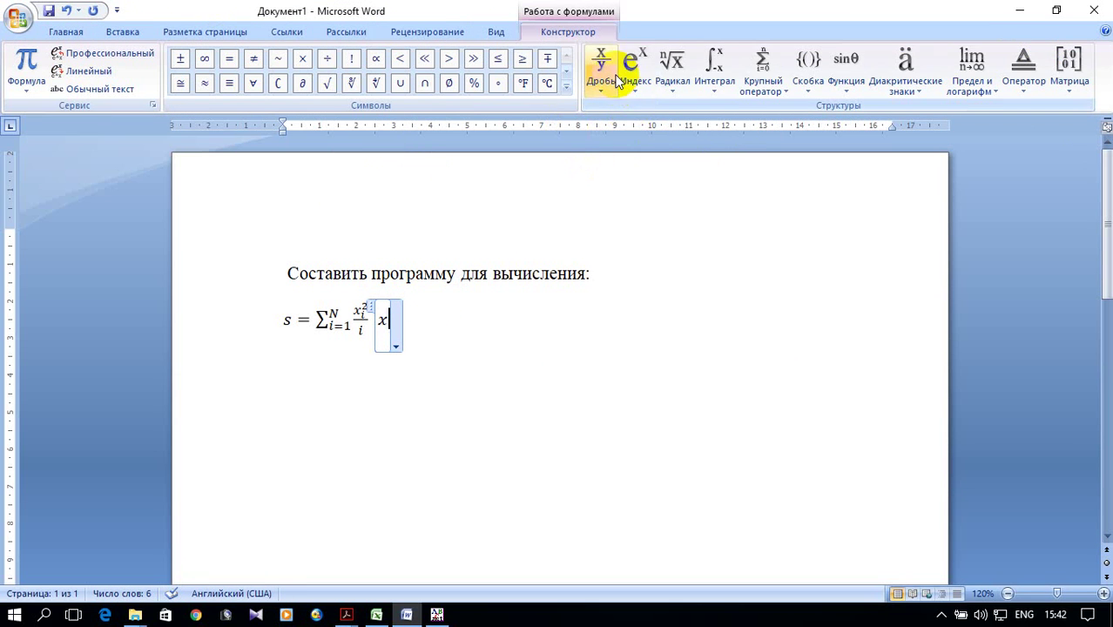
click(810, 74)
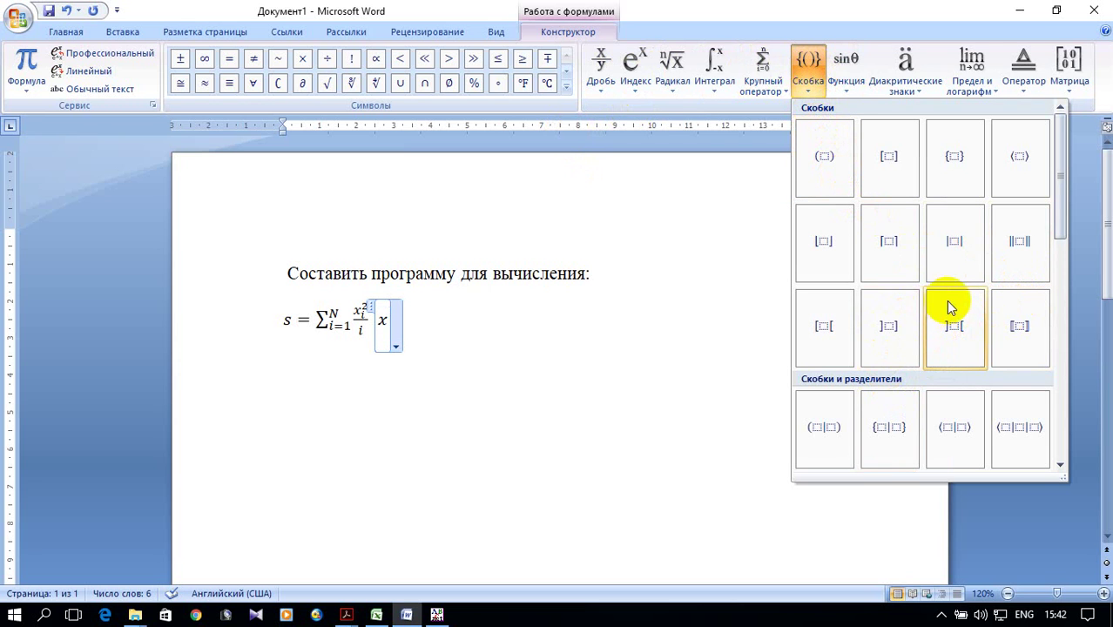
scroll(951, 303, down, 3)
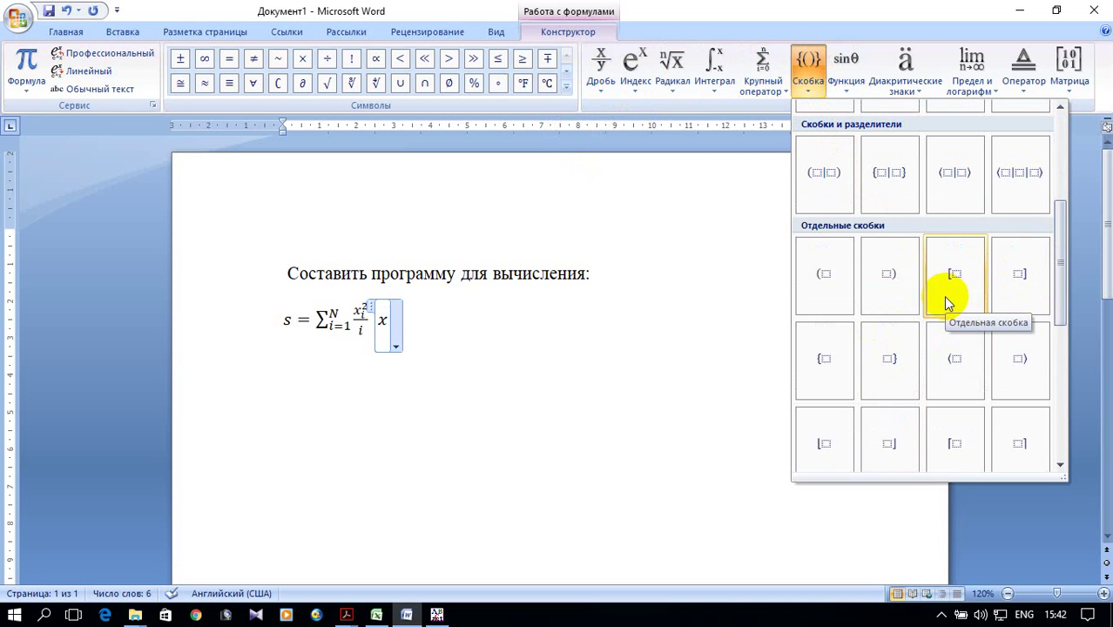
scroll(947, 302, down, 3)
scroll(947, 301, up, 2)
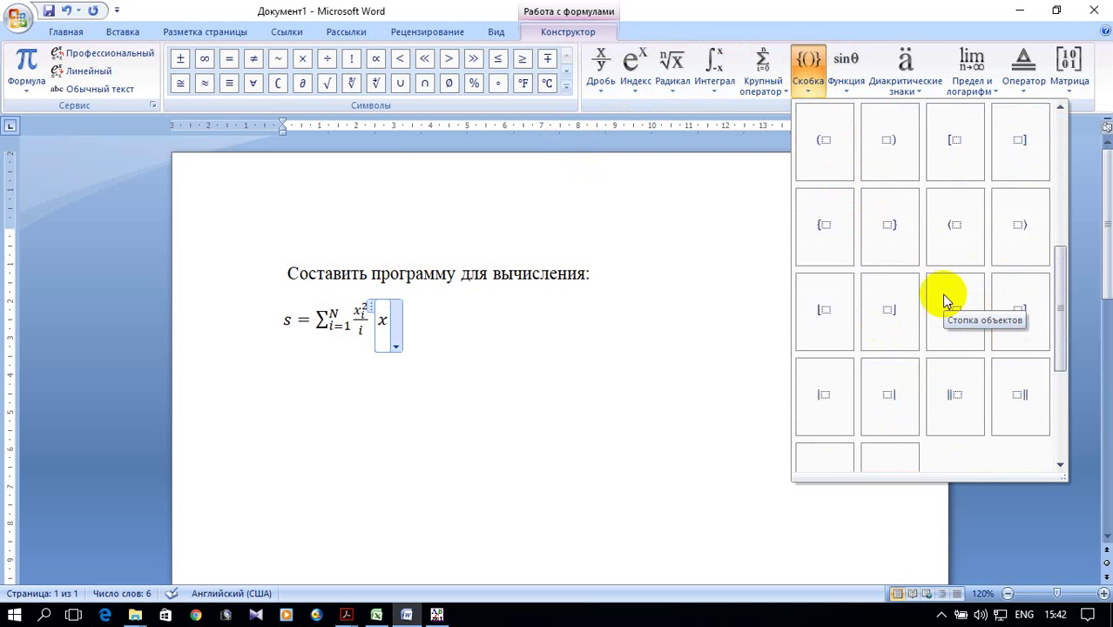
scroll(948, 300, up, 1)
scroll(947, 300, up, 2)
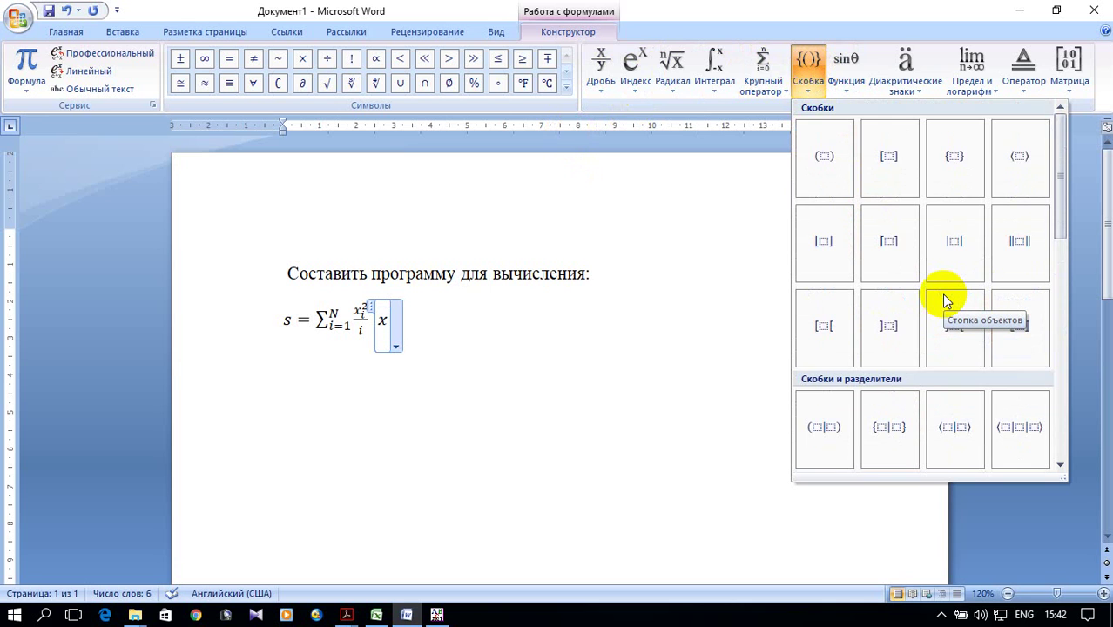
click(956, 164)
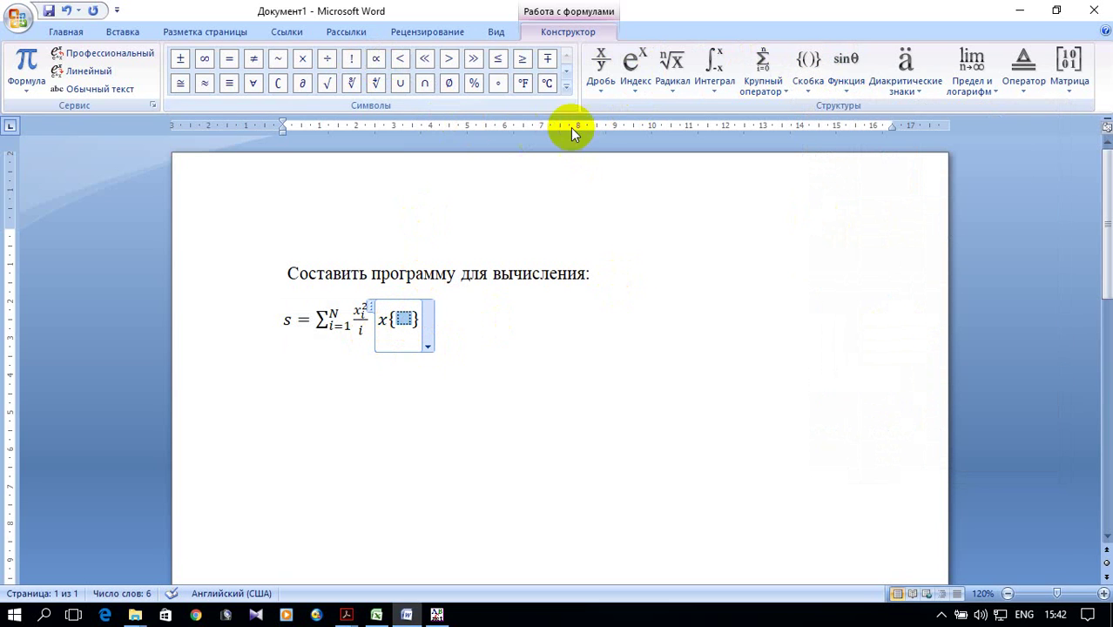
mouse_move(345, 615)
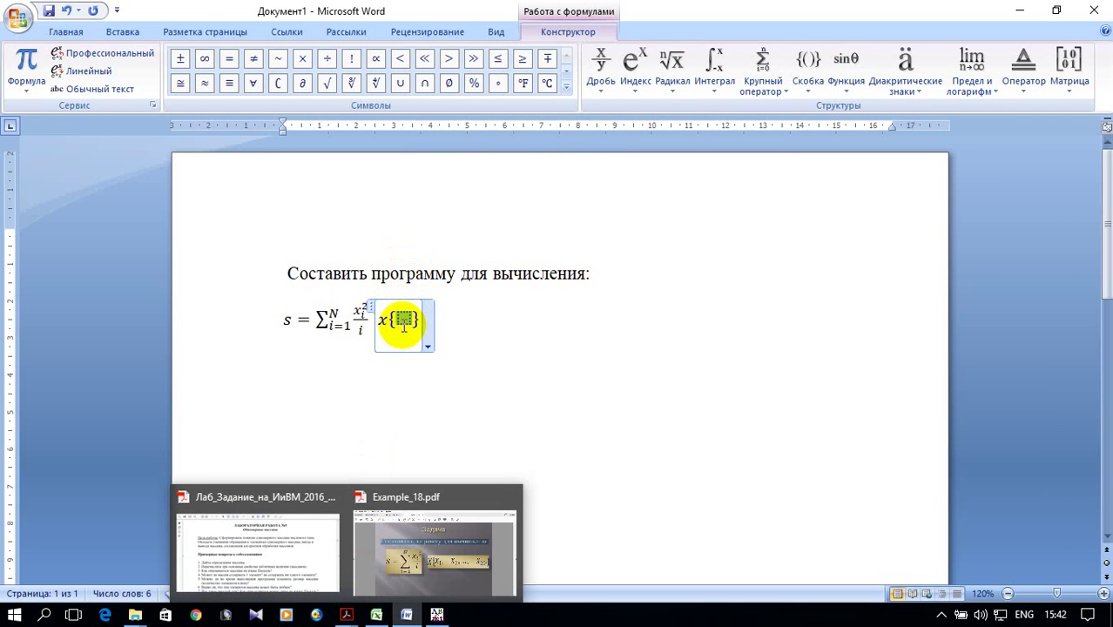
click(633, 68)
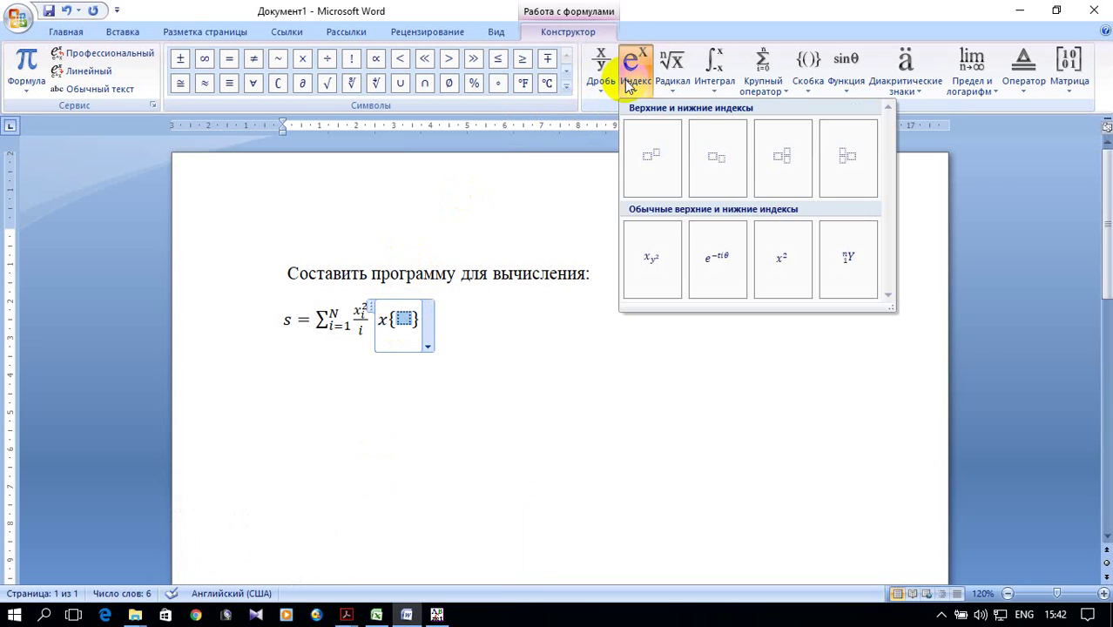
Step: Enter x₁ as a subscripted term inside the set braces
click(738, 171)
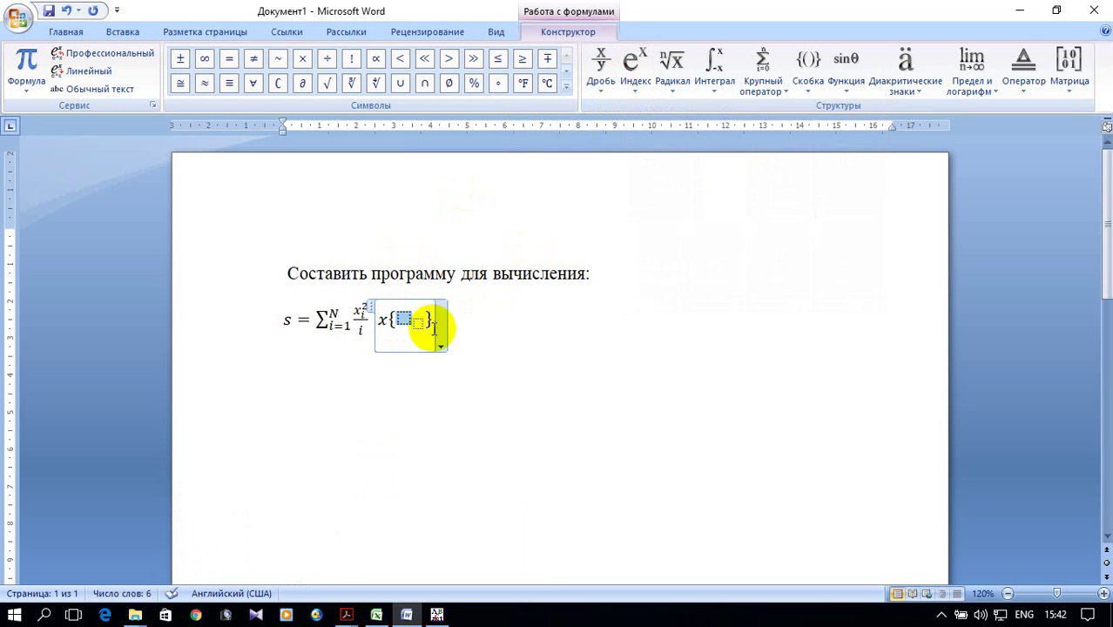
text(x)
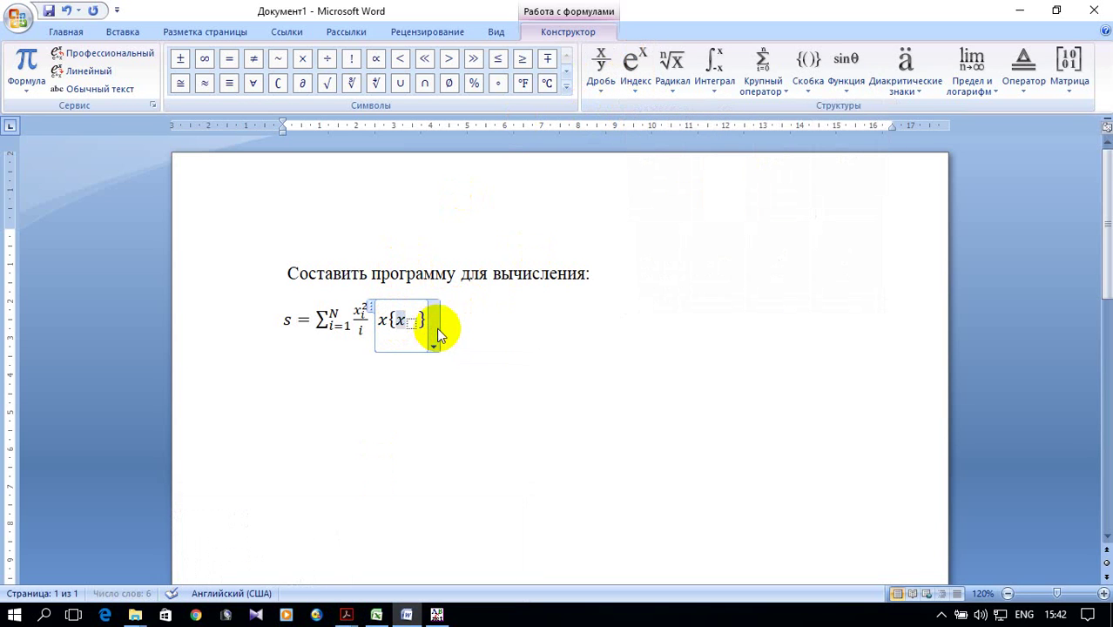
click(411, 322)
text(1,)
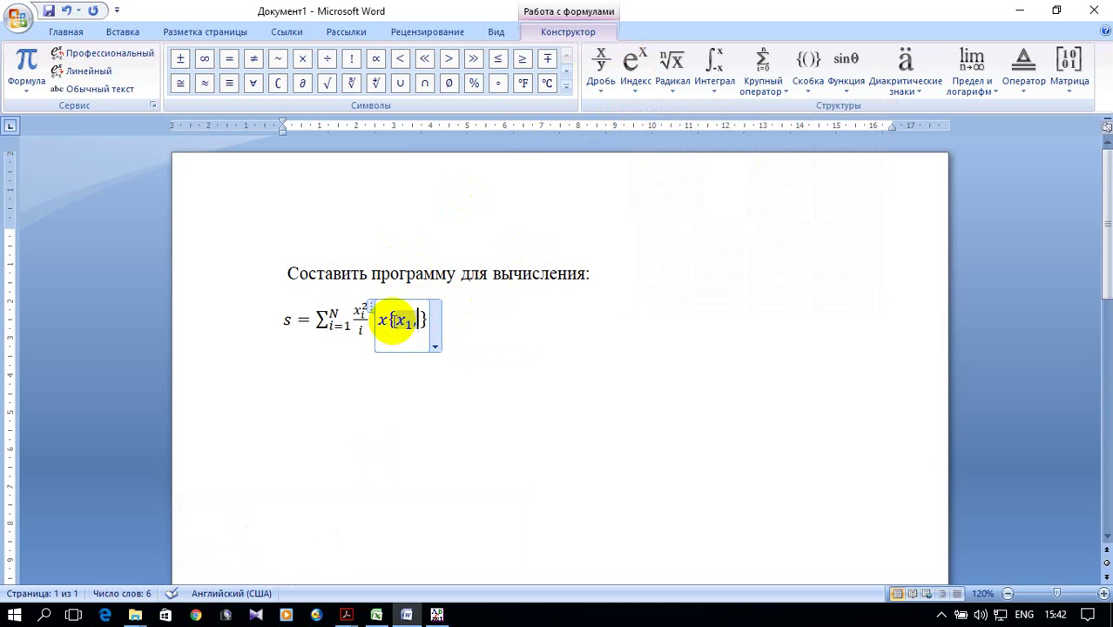
Step: Copy x₁ and paste it twice, with an ellipsis before the last copy
double_click(399, 322)
right_click(405, 327)
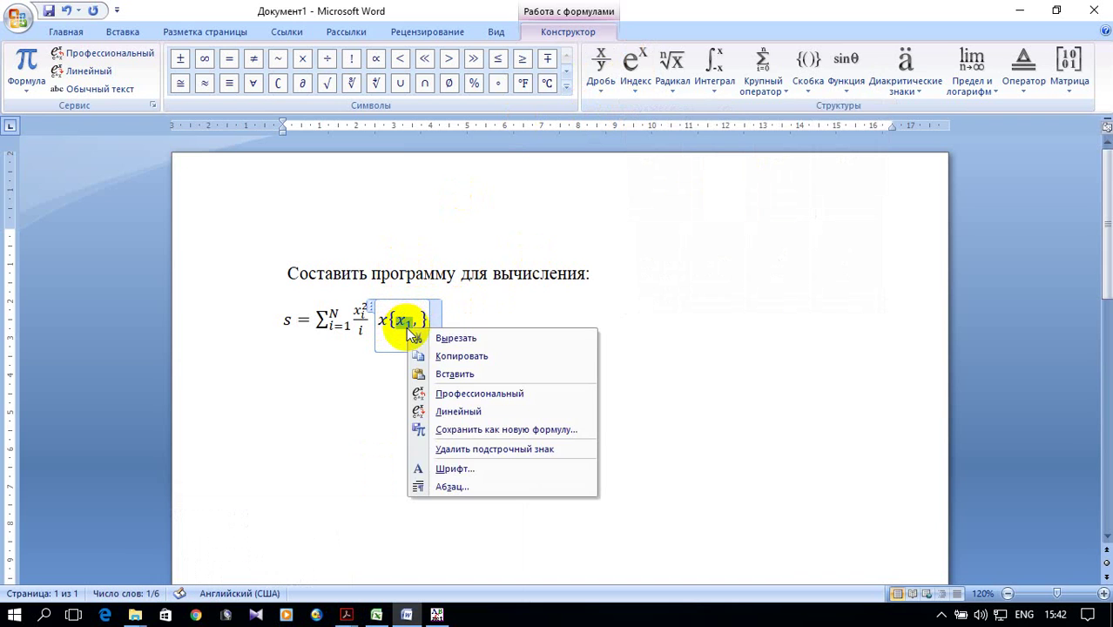
click(461, 357)
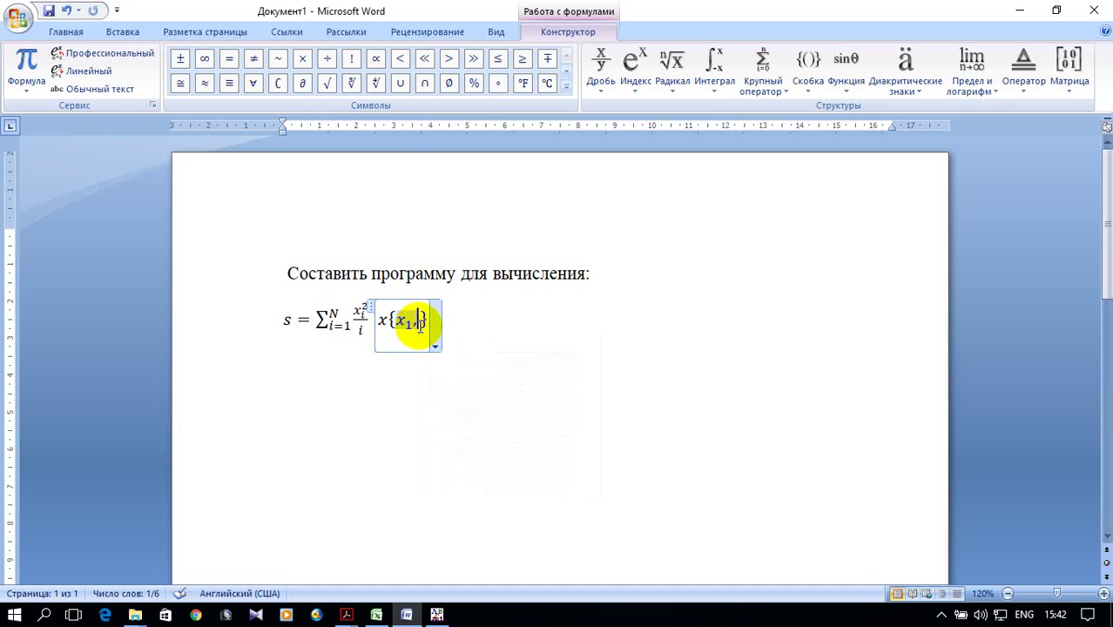
right_click(421, 324)
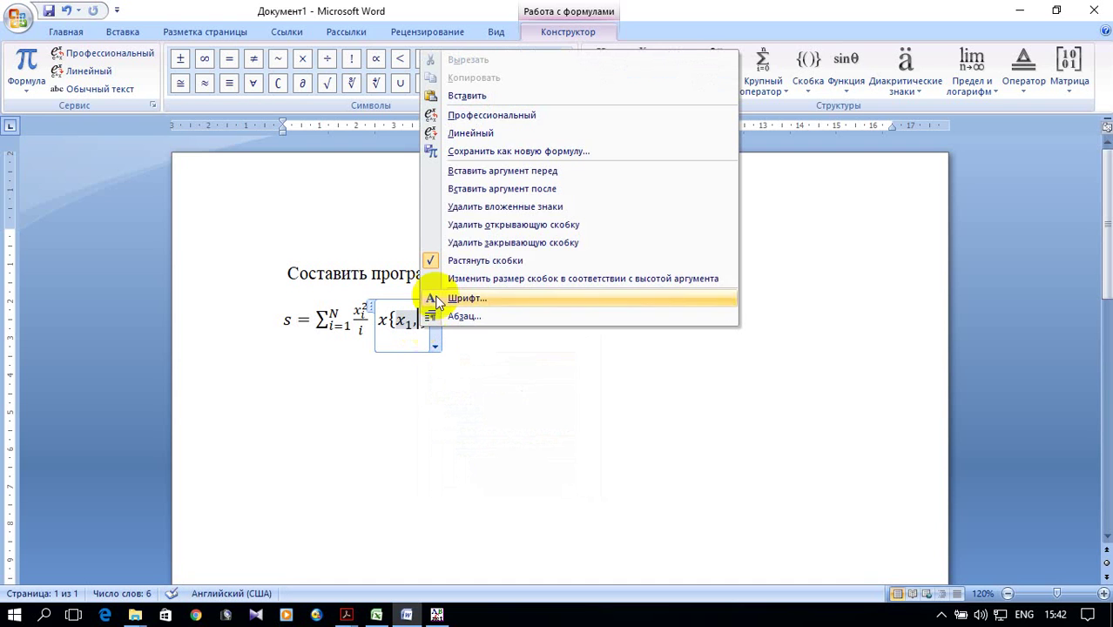
click(478, 98)
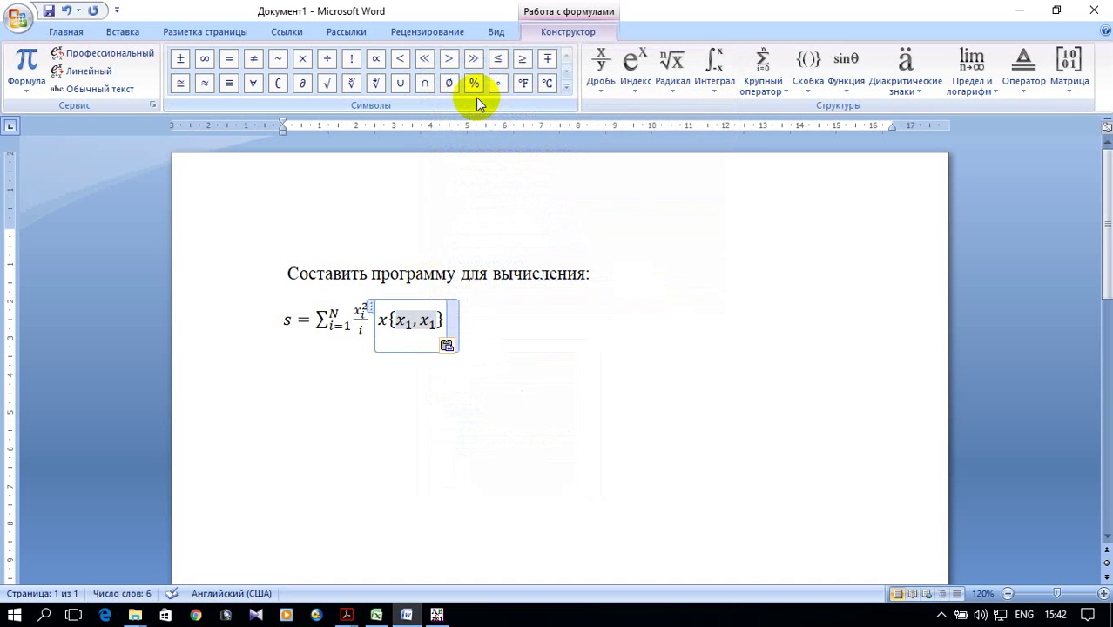
text(...)
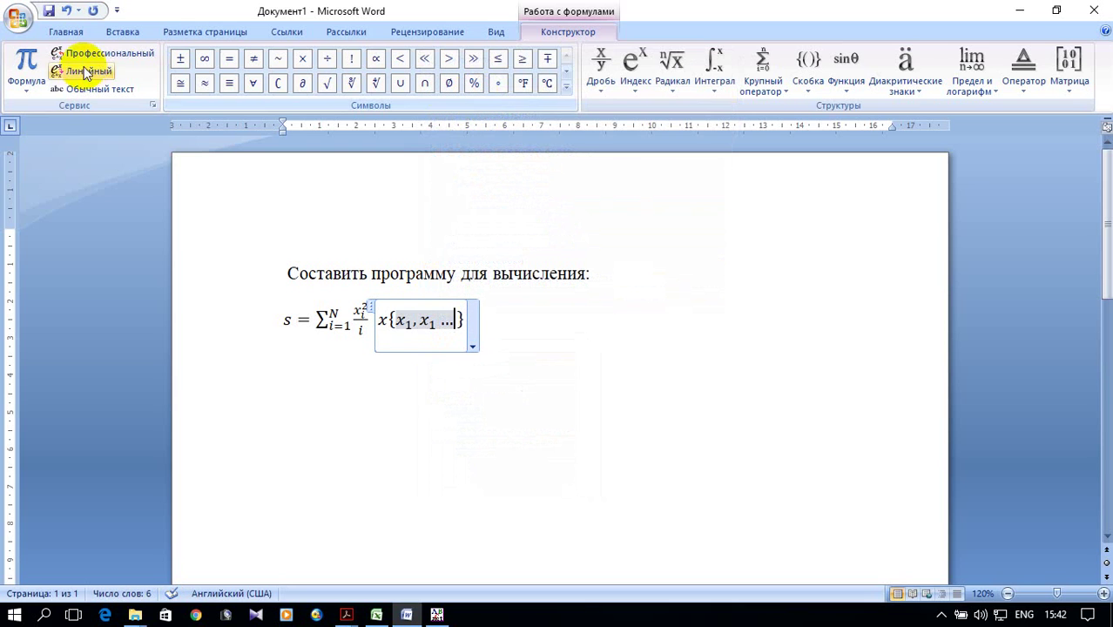
click(66, 33)
click(29, 58)
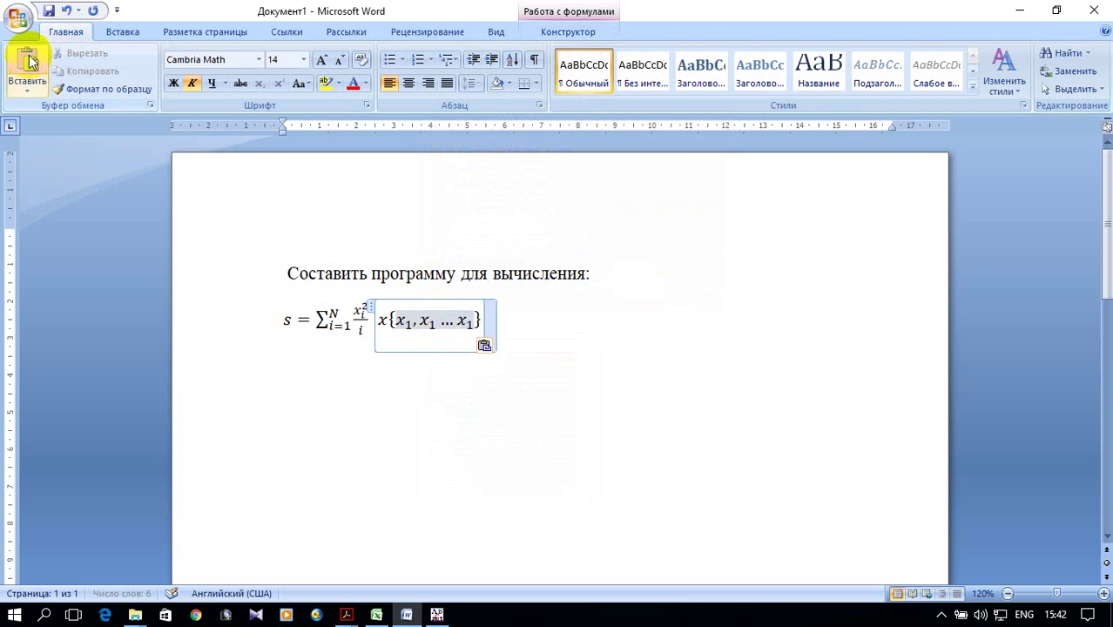
Step: Change the last subscript to 20 and the second to 2, giving x{x₁, x₂ … x₂₀}
click(469, 322)
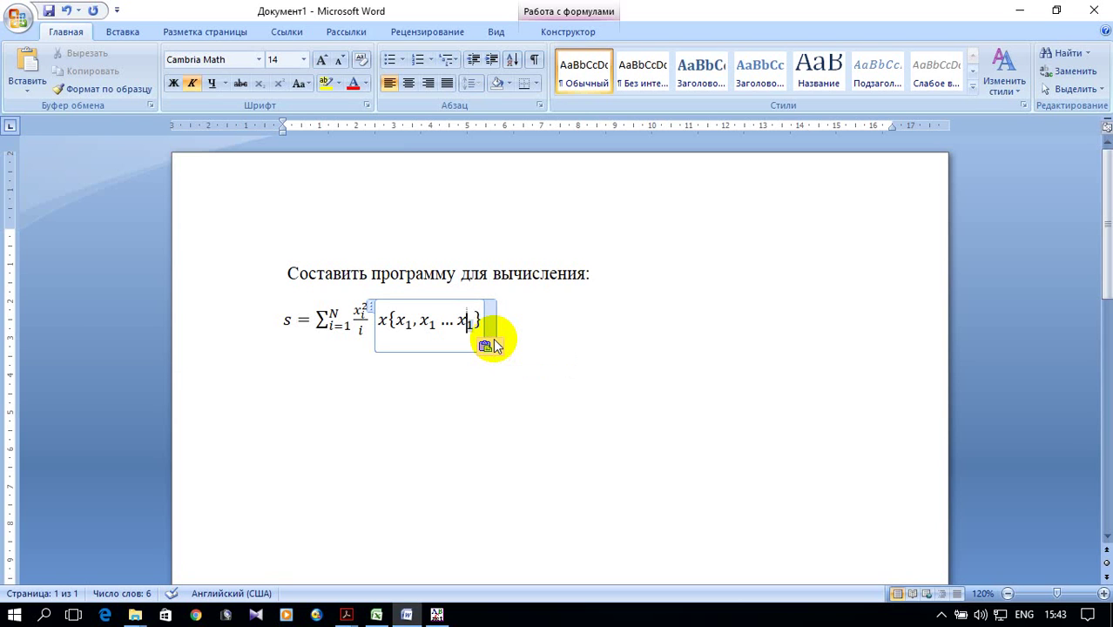
text(2)
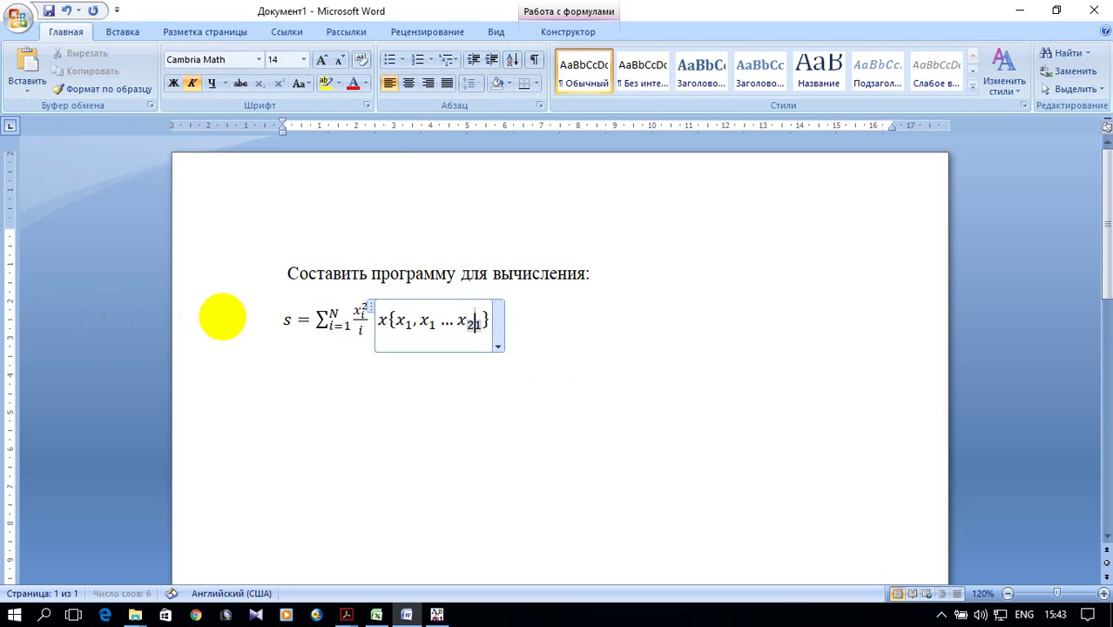
text(0)
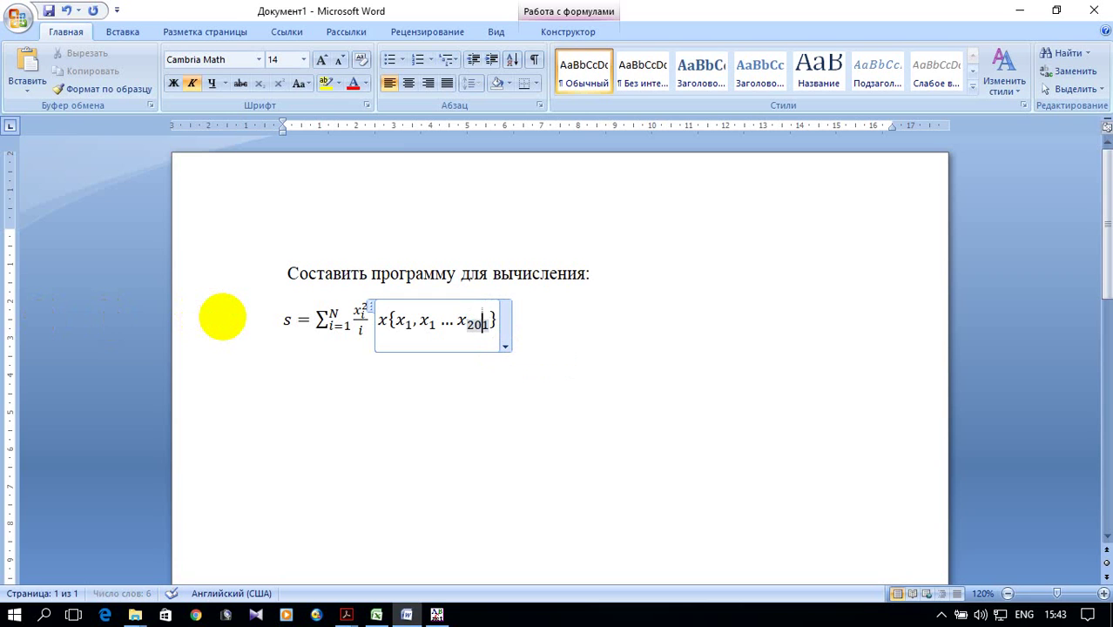
key(Delete)
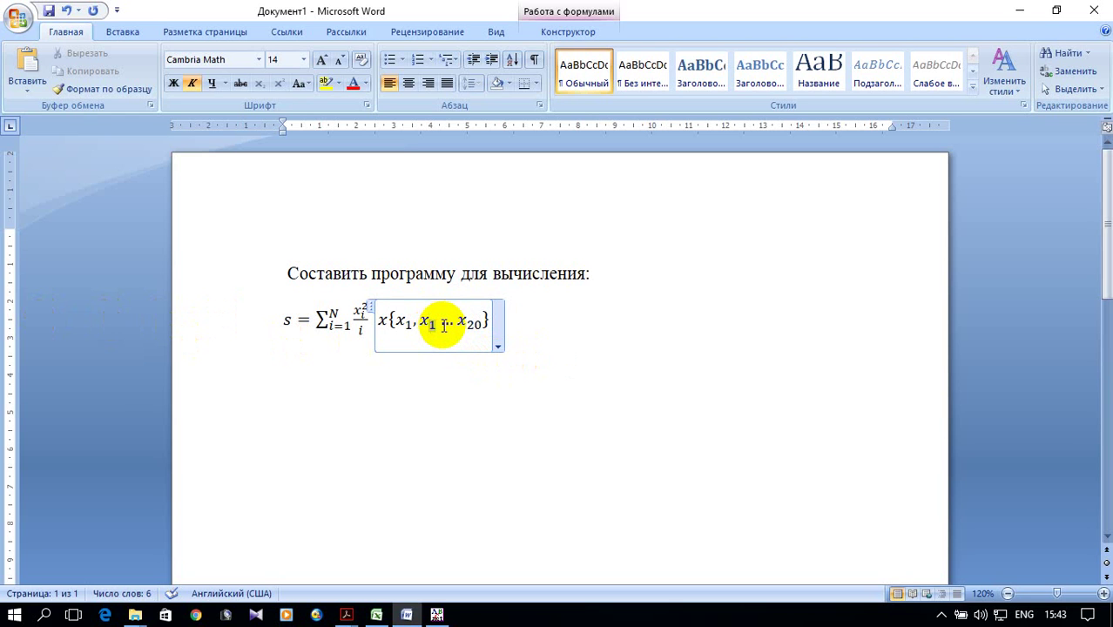
text(2)
key(Delete)
Step: Leave the equation and start a new empty line below the formula
click(549, 329)
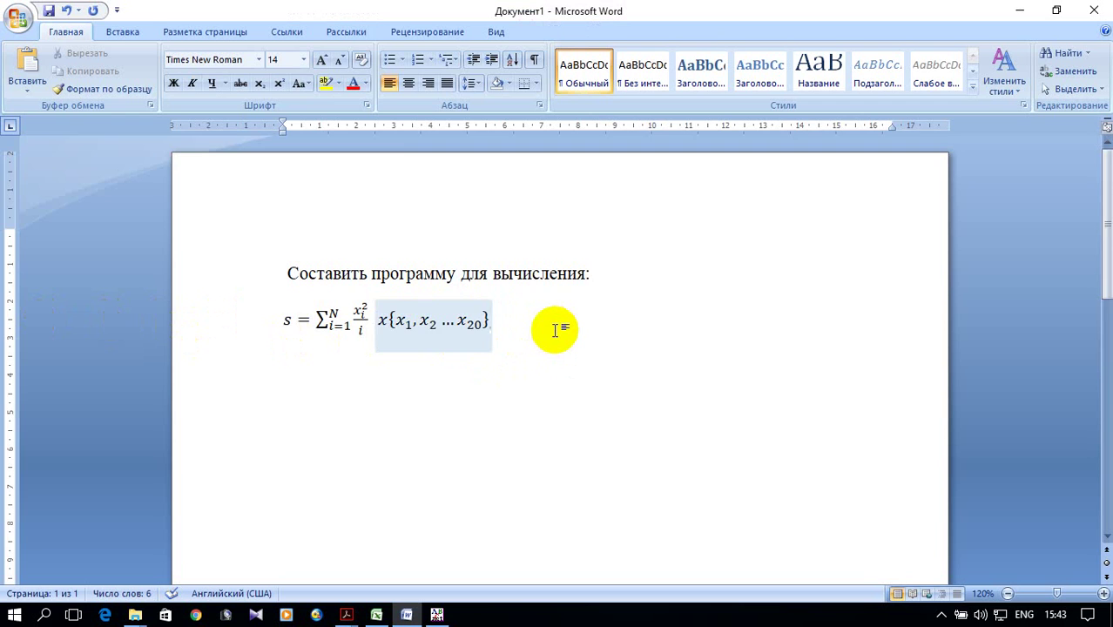
scroll(555, 329, down, 2)
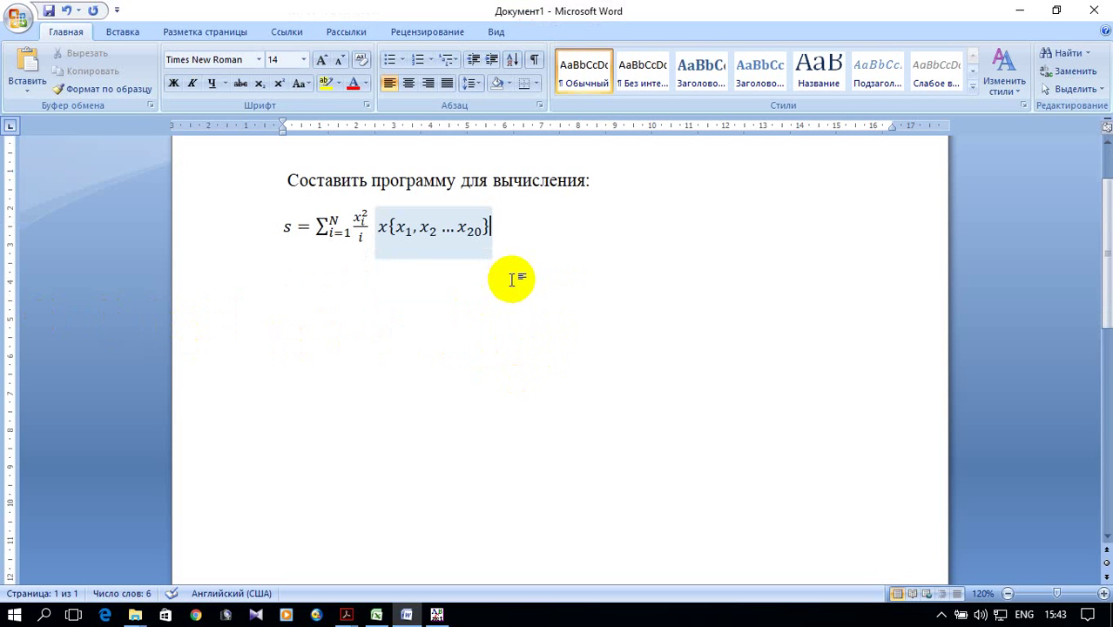
key(Return)
click(427, 615)
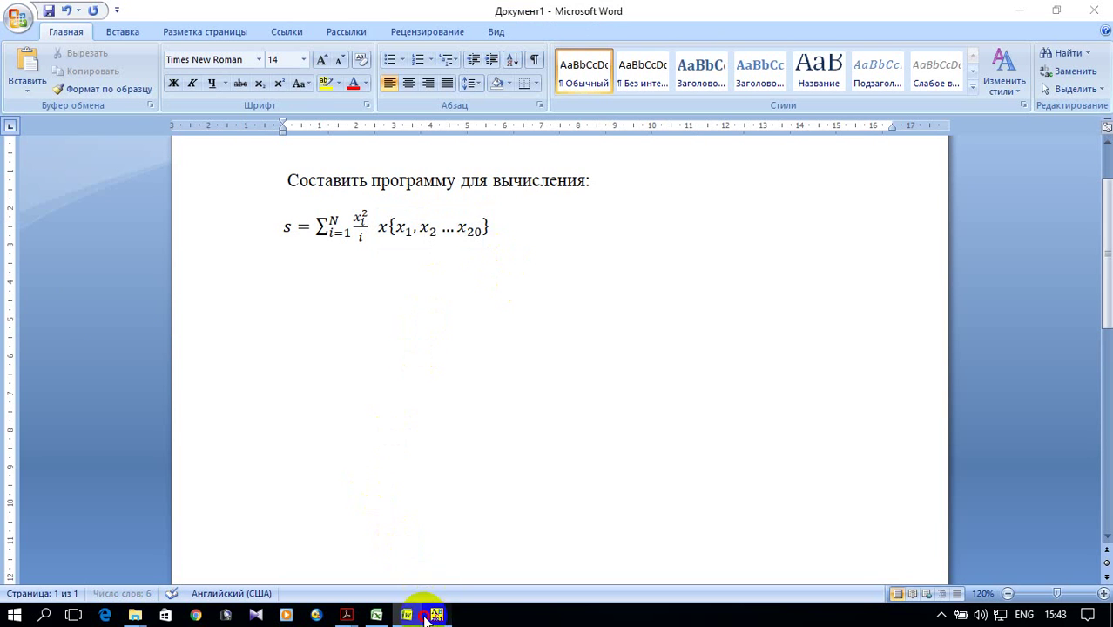
Step: Copy the Primer_18 program from PascalABC.NET and paste it into Word below the formula
right_click(67, 152)
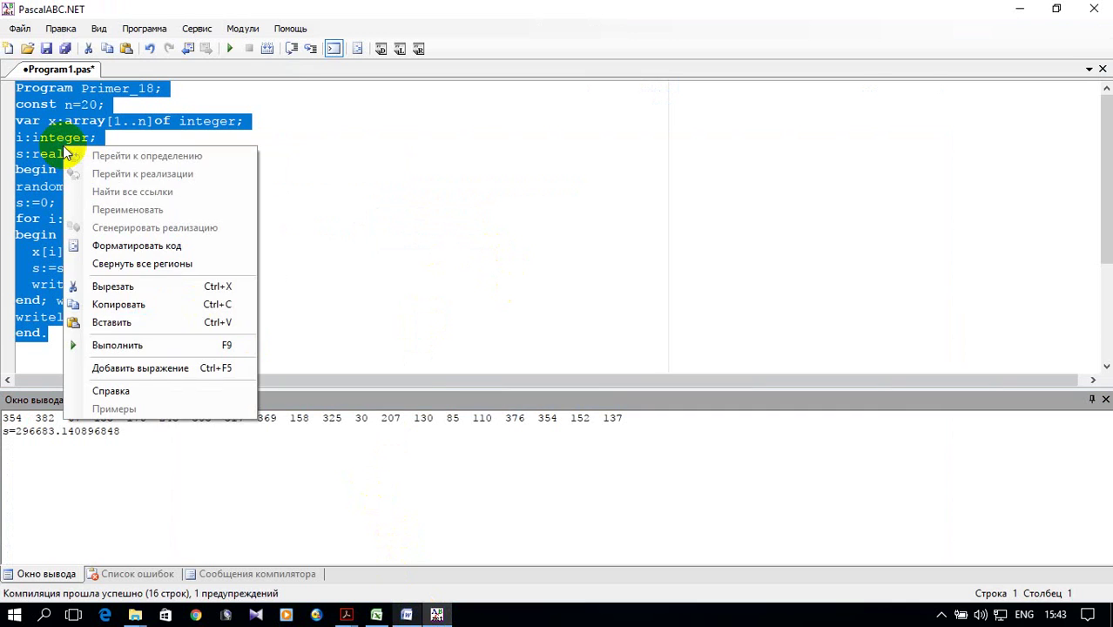
click(132, 305)
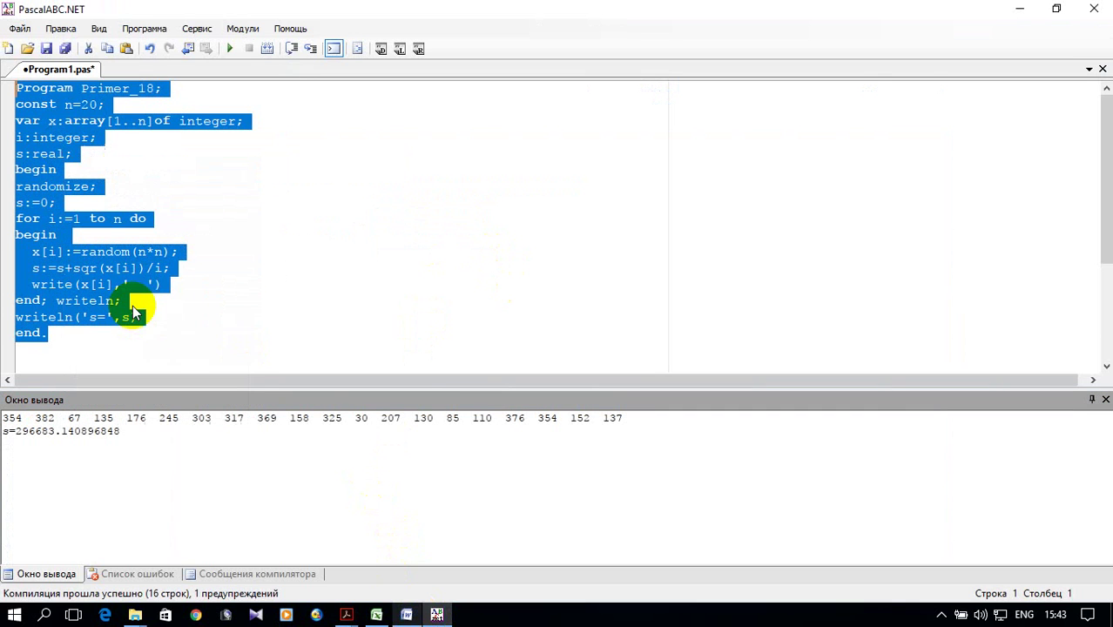
click(406, 615)
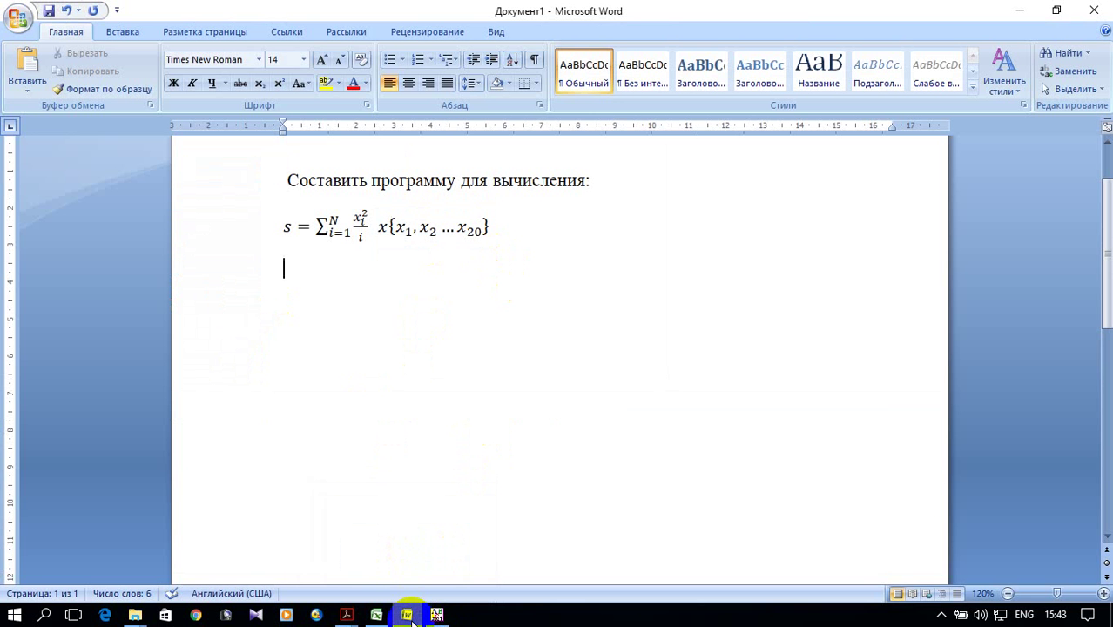
click(26, 65)
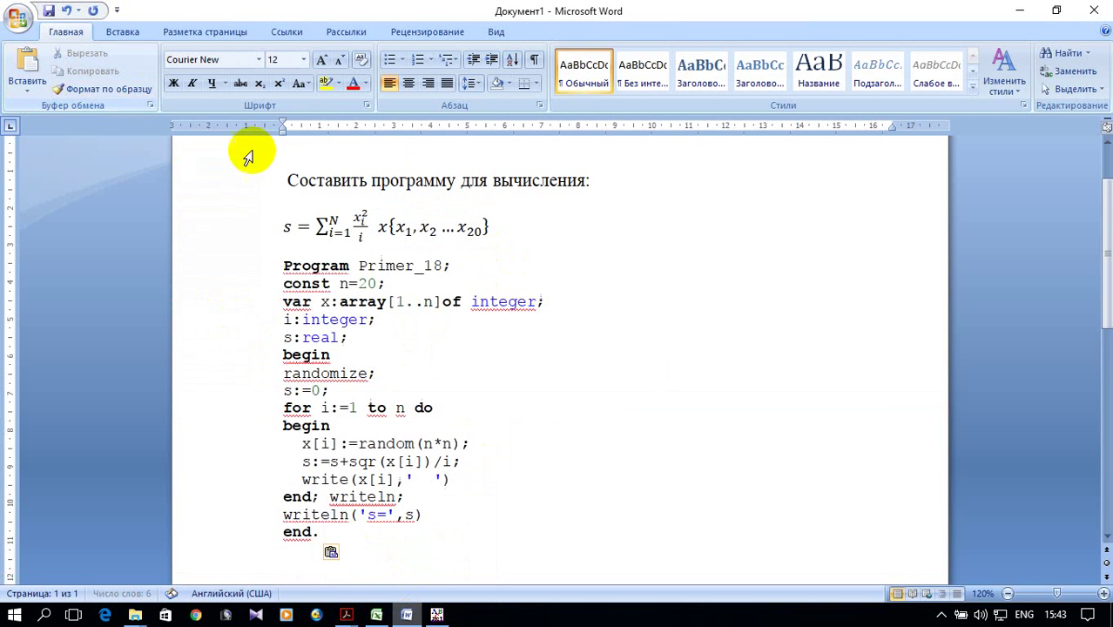
scroll(549, 261, down, 2)
click(381, 454)
Step: Insert a new drawing canvas below the code and draw a flattened hexagon on it
click(123, 32)
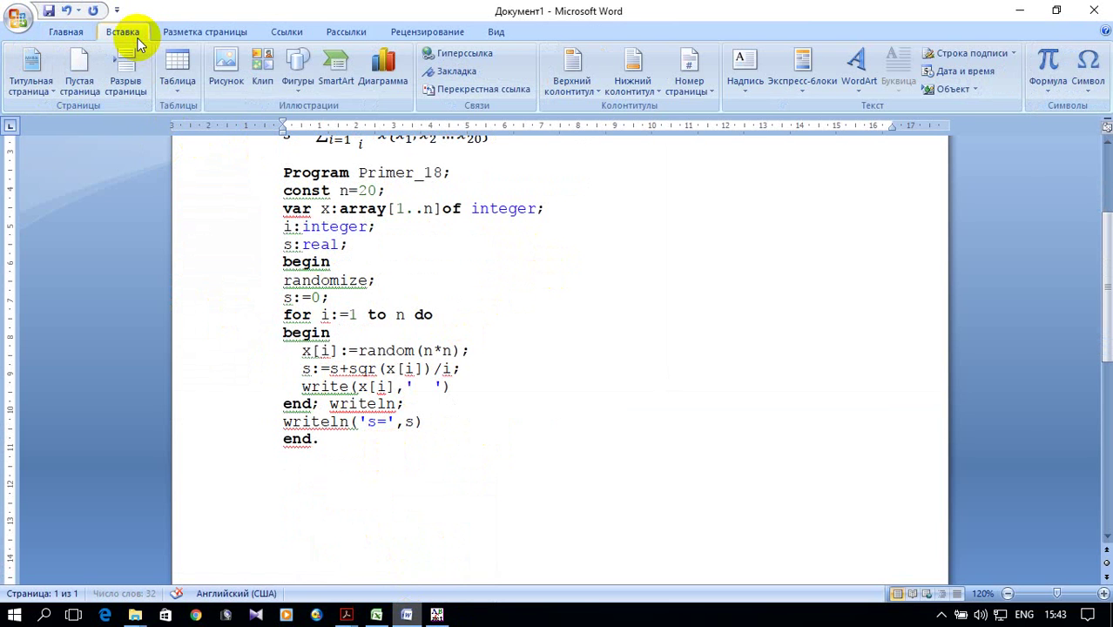
click(296, 71)
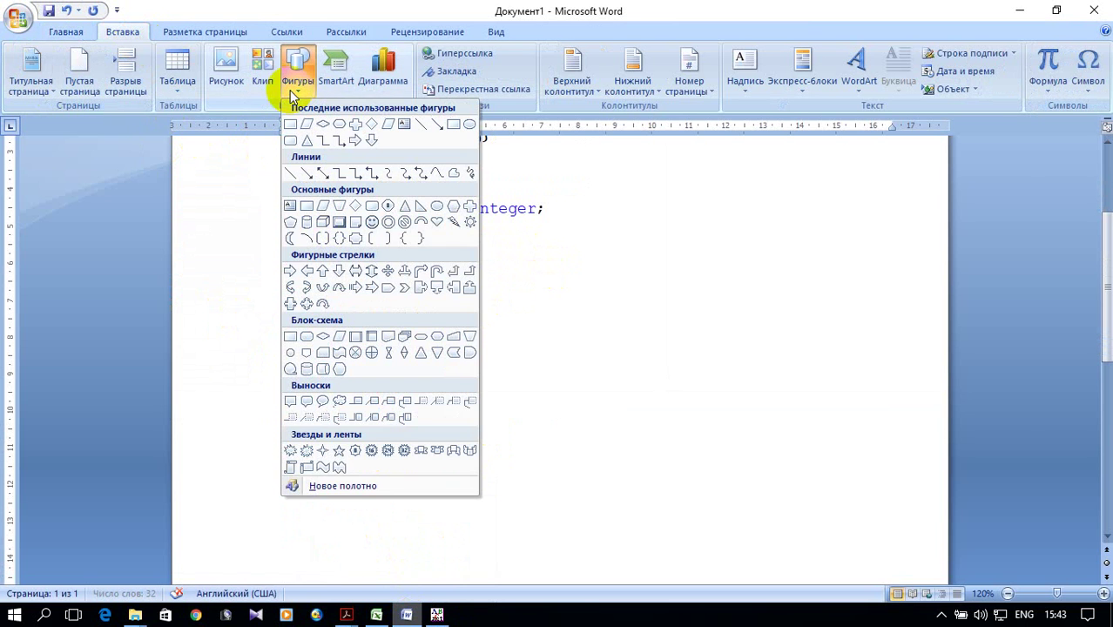
click(331, 485)
scroll(407, 361, up, 2)
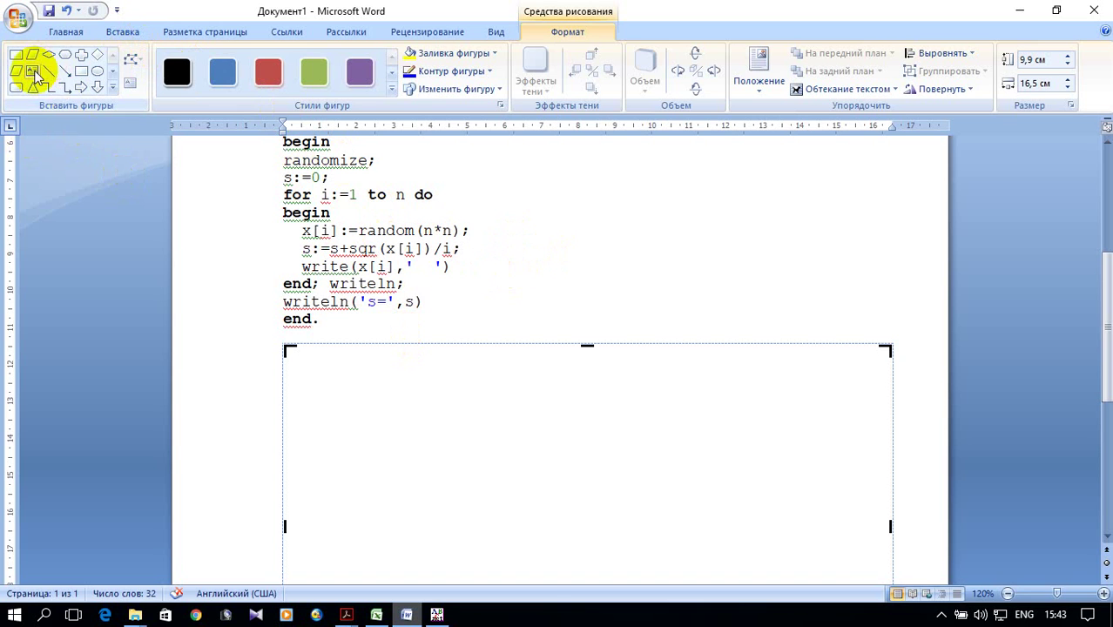
drag(398, 366, 575, 438)
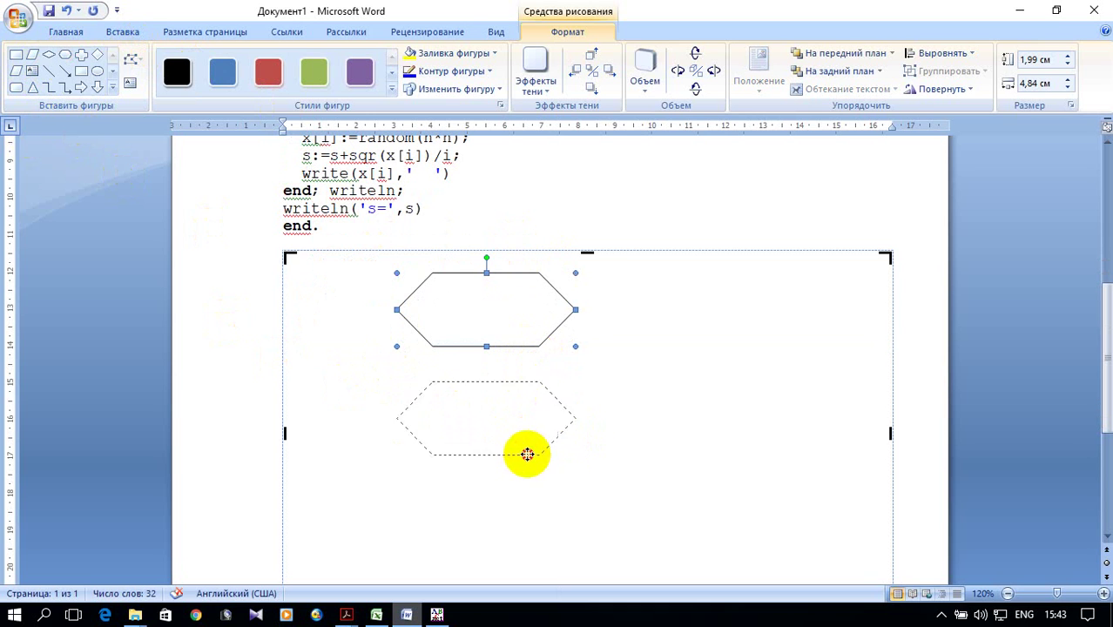
drag(519, 481, 514, 505)
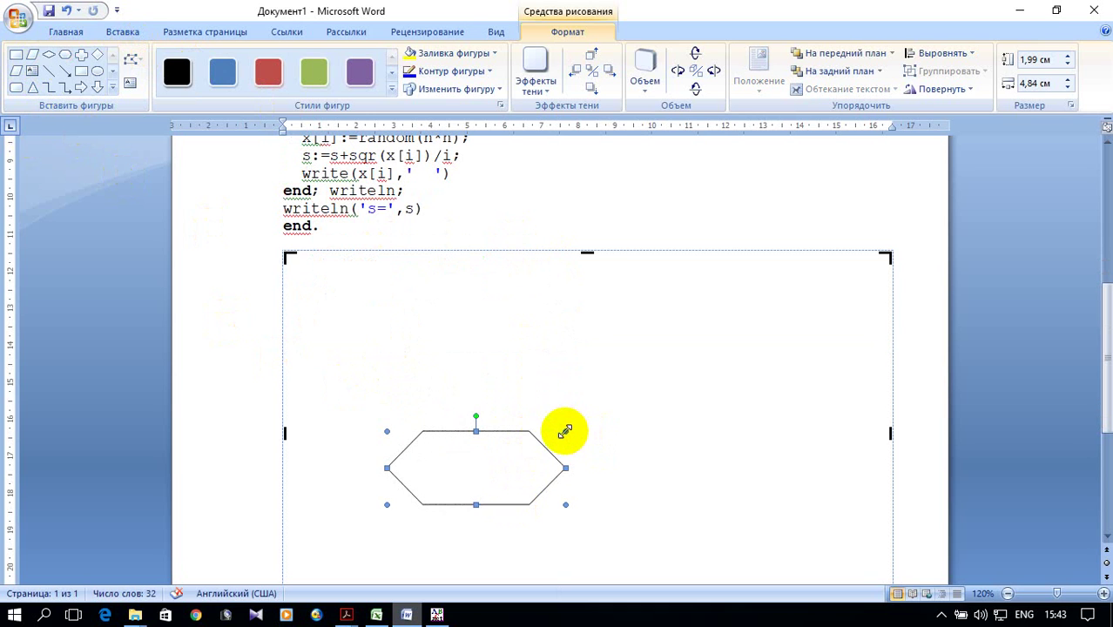
drag(560, 462, 560, 462)
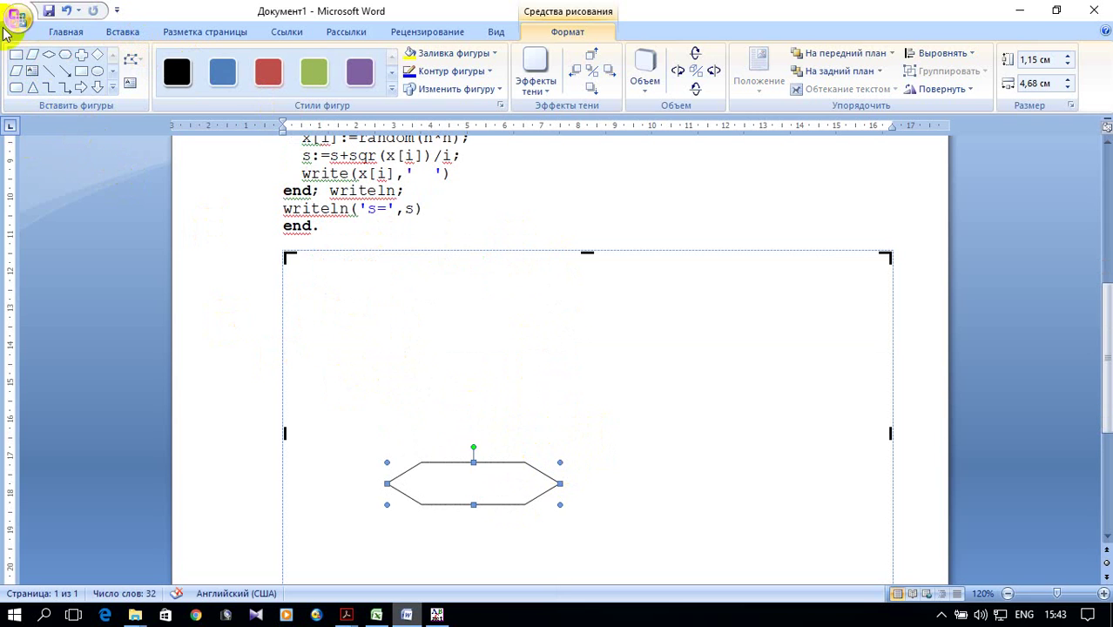
Step: Draw a rounded rectangle near the canvas top and a rectangle below it
click(15, 87)
drag(384, 278, 565, 332)
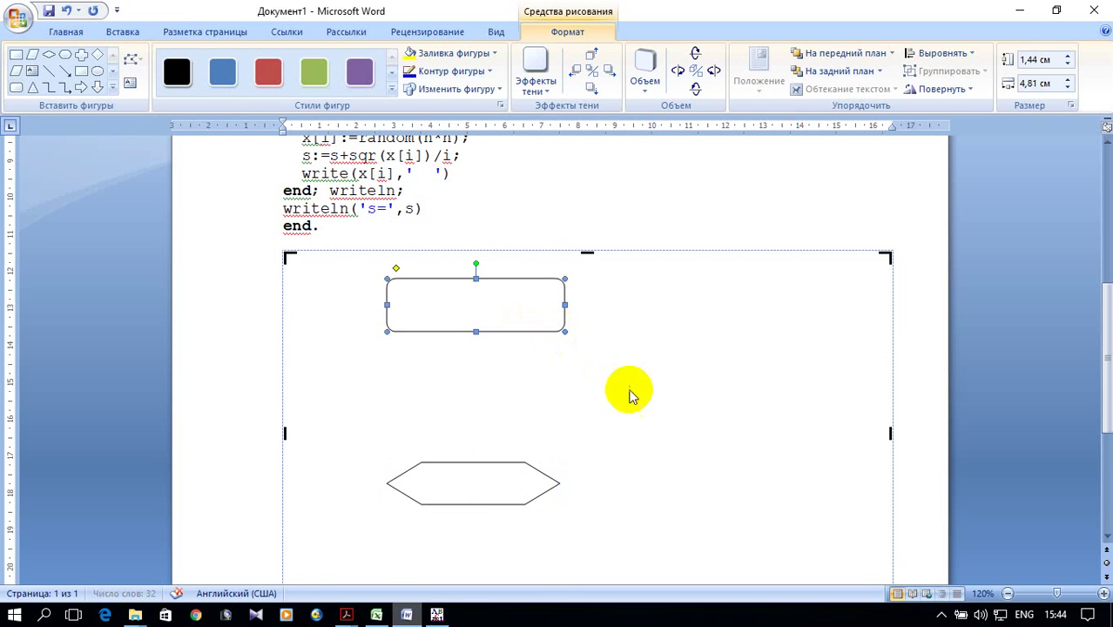
scroll(464, 283, up, 3)
scroll(446, 277, down, 1)
click(15, 55)
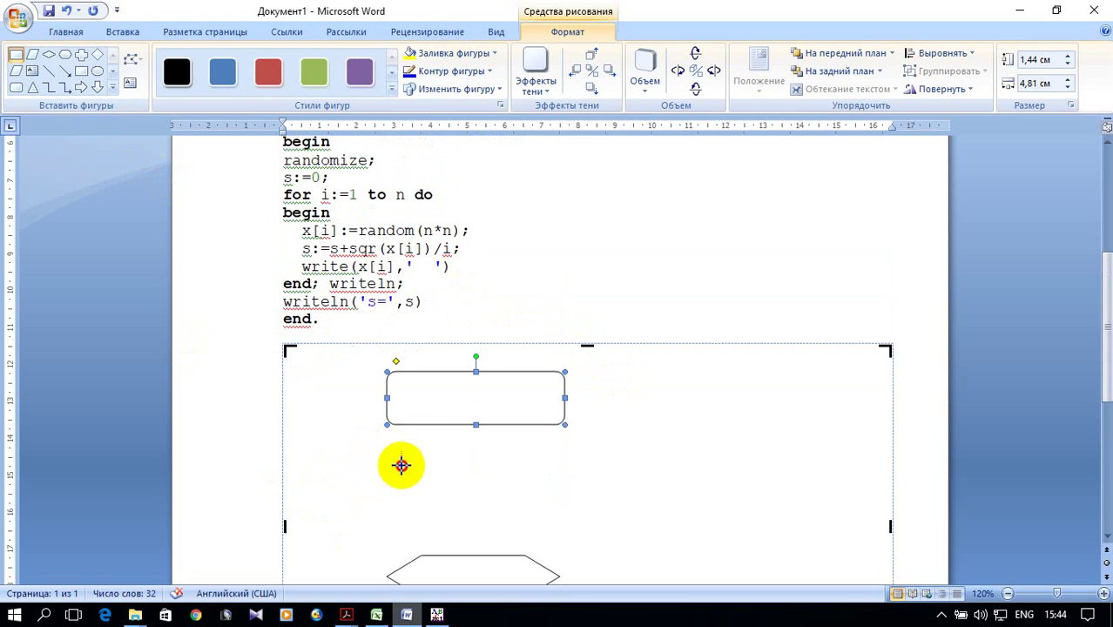
drag(387, 447, 570, 503)
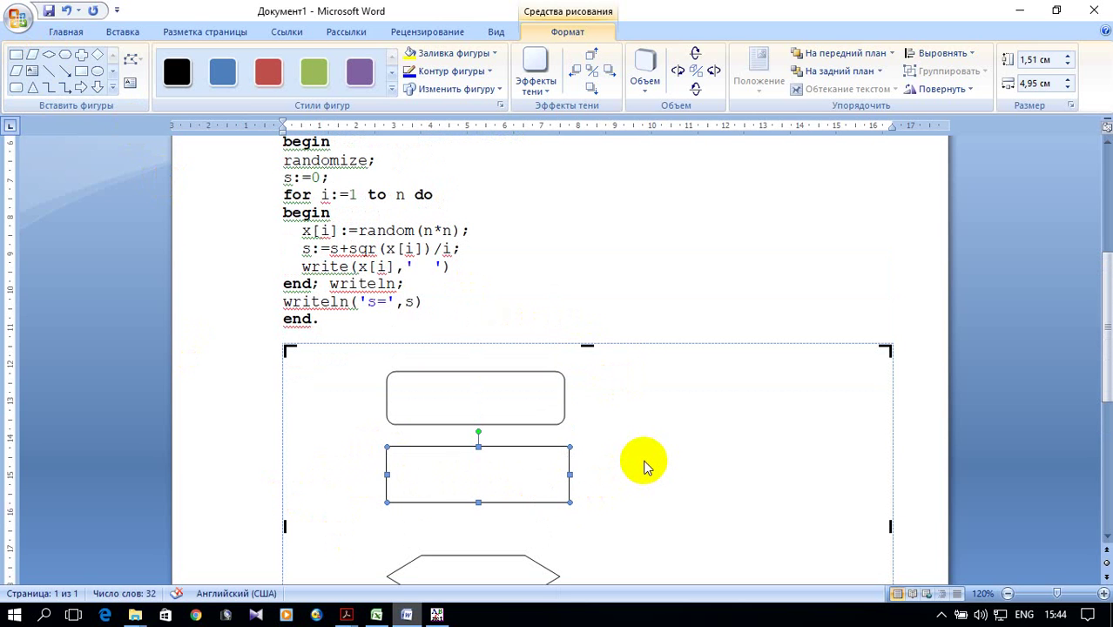
Step: Arrange the rounded rectangle, rectangle and hexagon into a stacked column
scroll(644, 467, down, 1)
scroll(645, 461, down, 2)
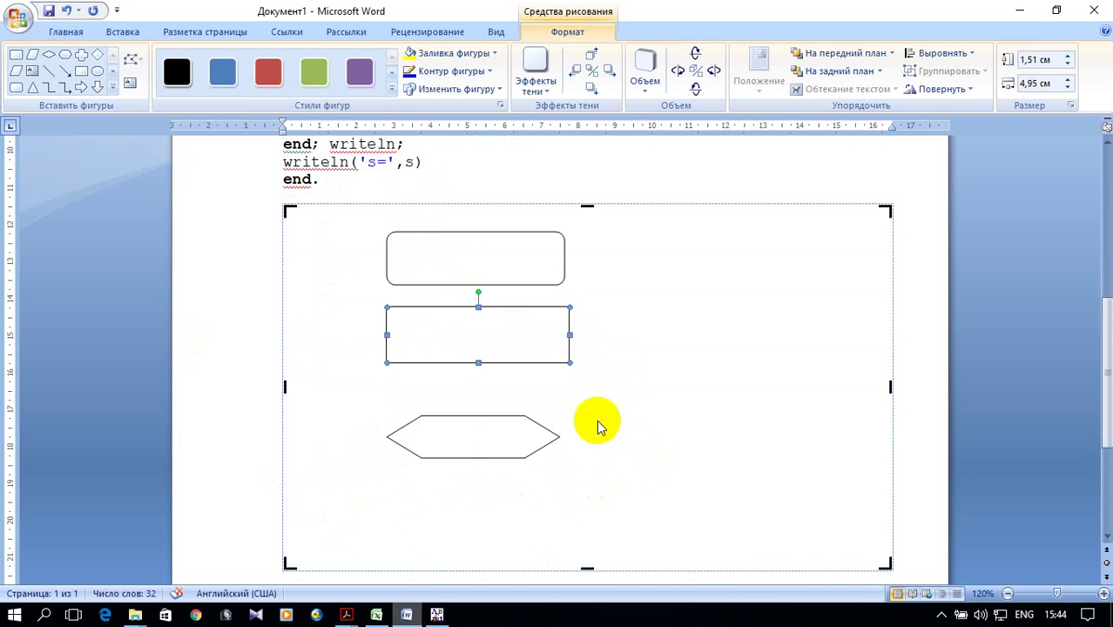
drag(499, 416, 513, 380)
scroll(558, 357, down, 2)
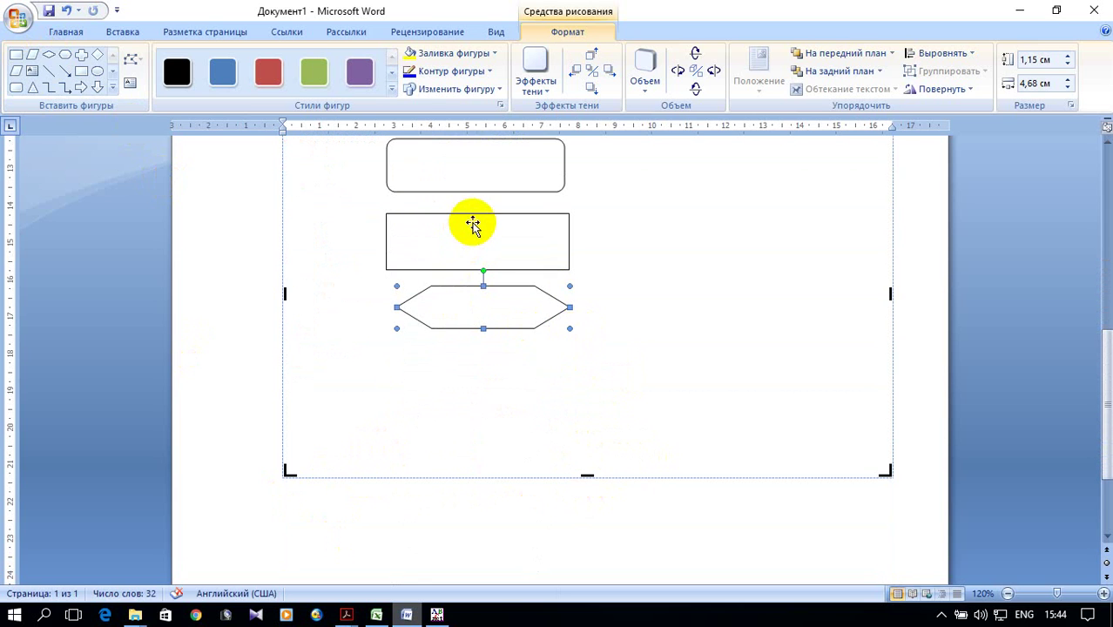
drag(475, 227, 495, 209)
drag(504, 292, 505, 264)
scroll(570, 292, up, 1)
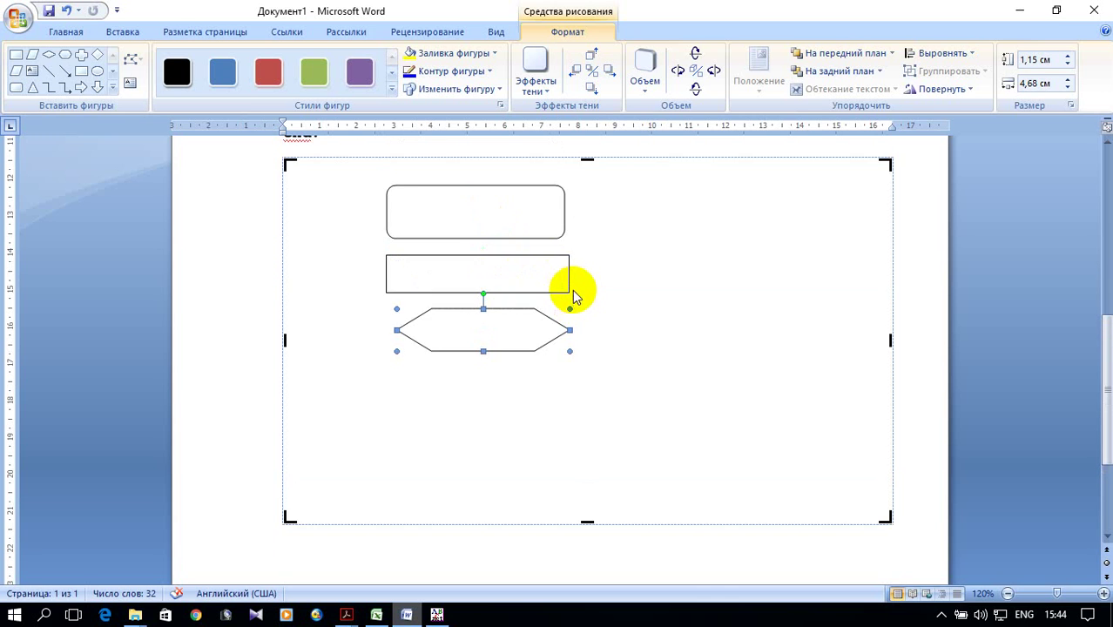
scroll(571, 288, up, 3)
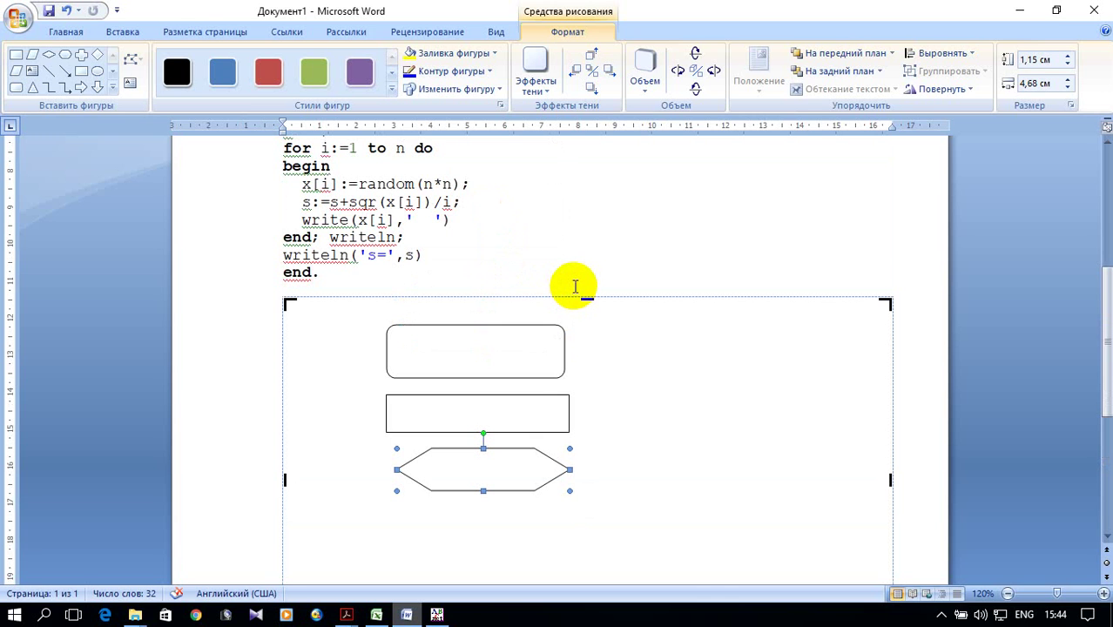
Step: Add a rectangle and then a parallelogram below it in the left column
click(16, 54)
scroll(313, 209, down, 2)
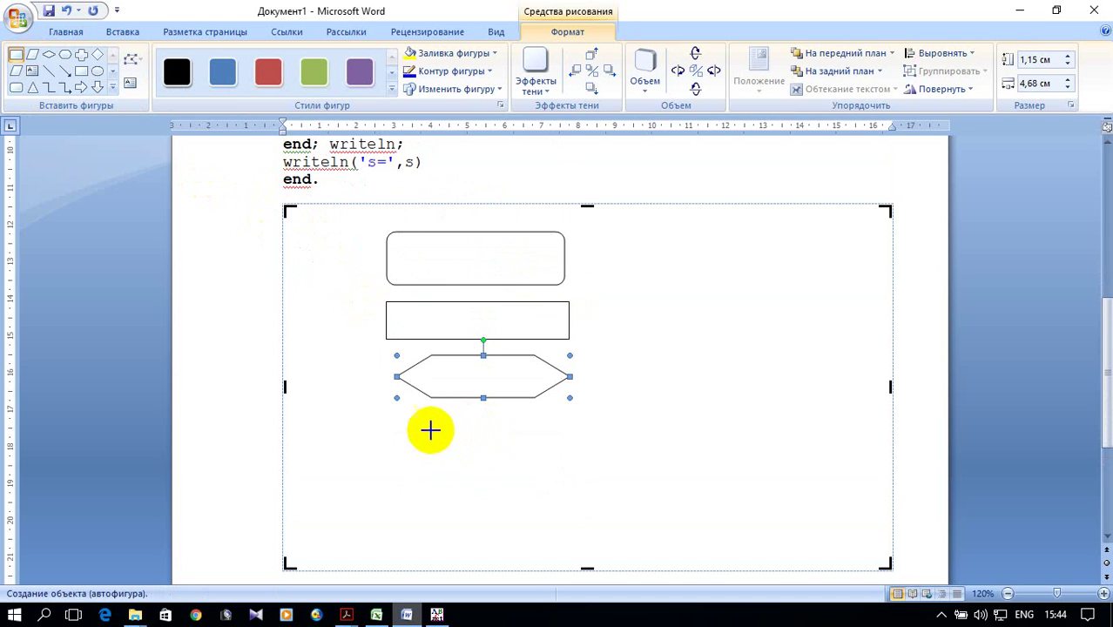
drag(415, 412, 559, 476)
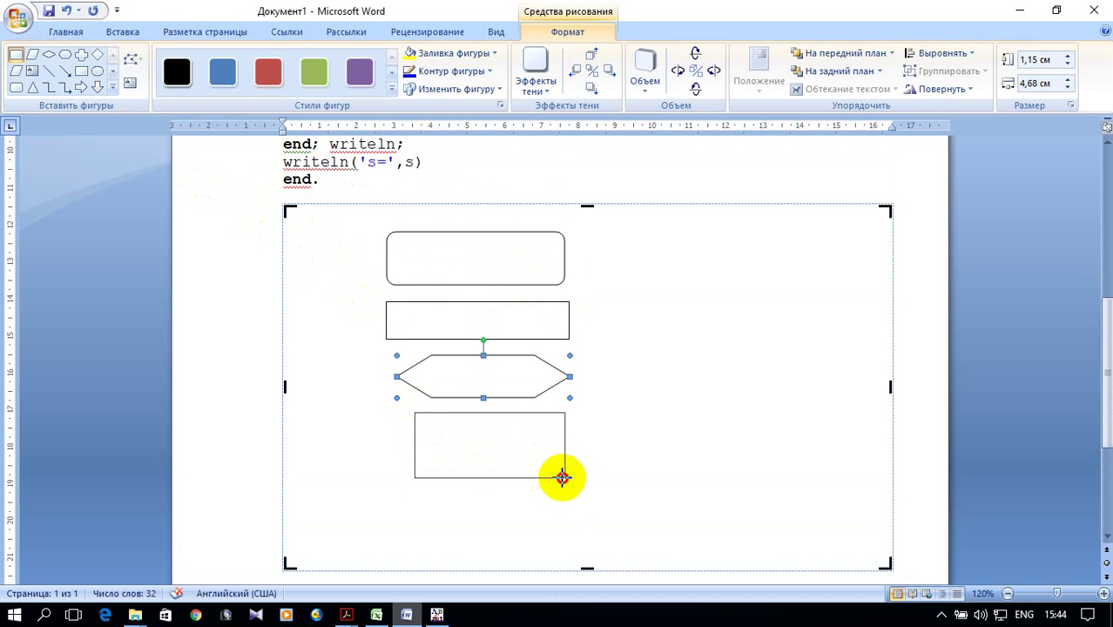
scroll(548, 452, up, 1)
scroll(548, 453, up, 1)
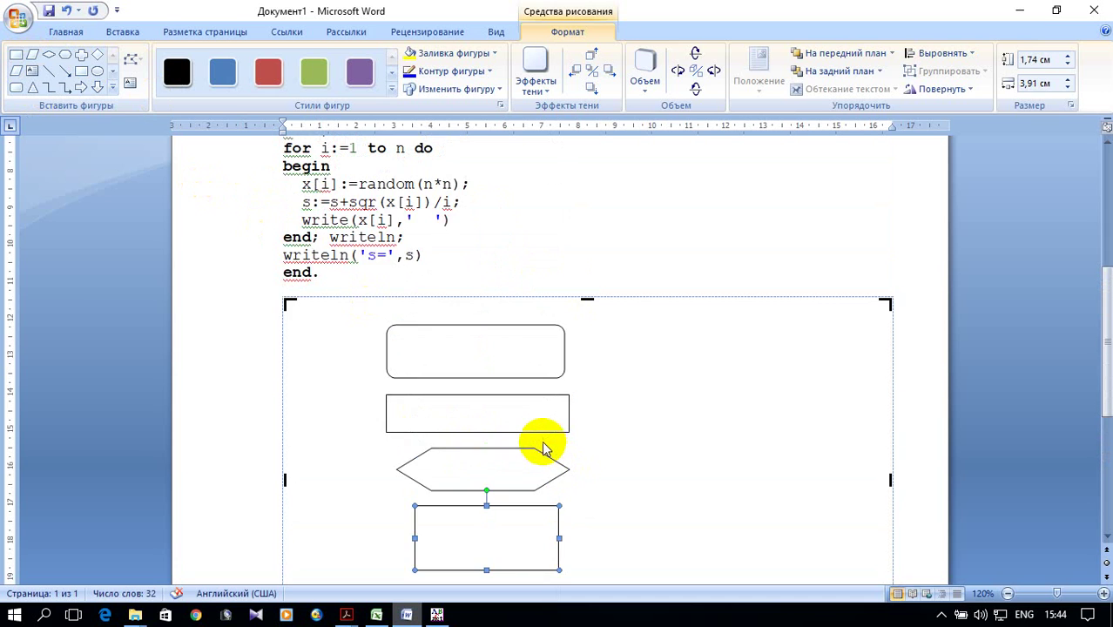
scroll(543, 446, down, 2)
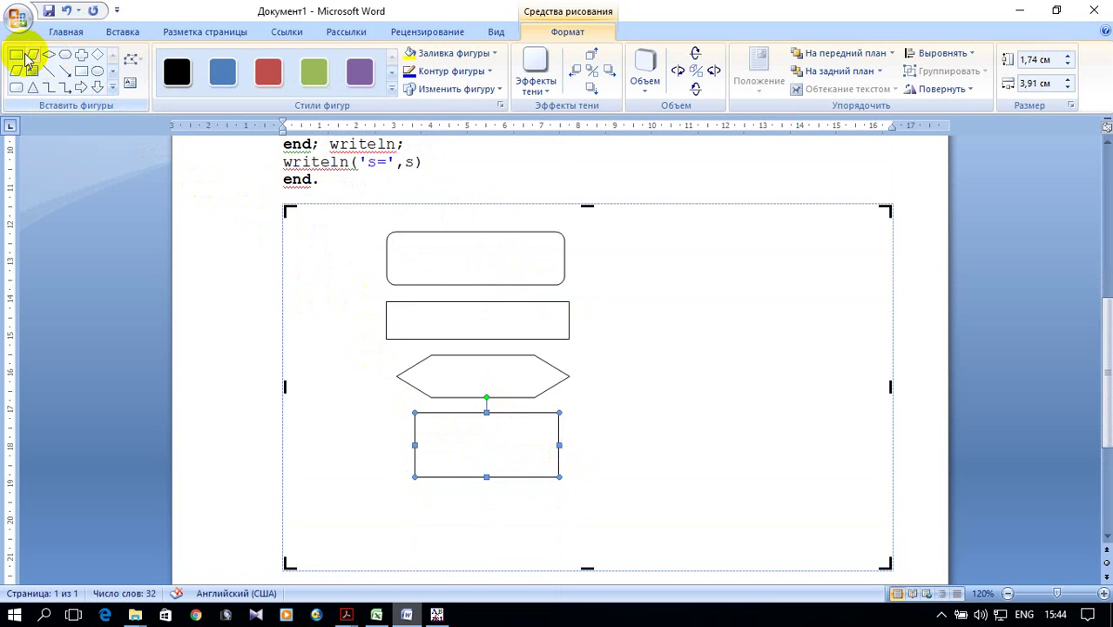
scroll(212, 261, up, 3)
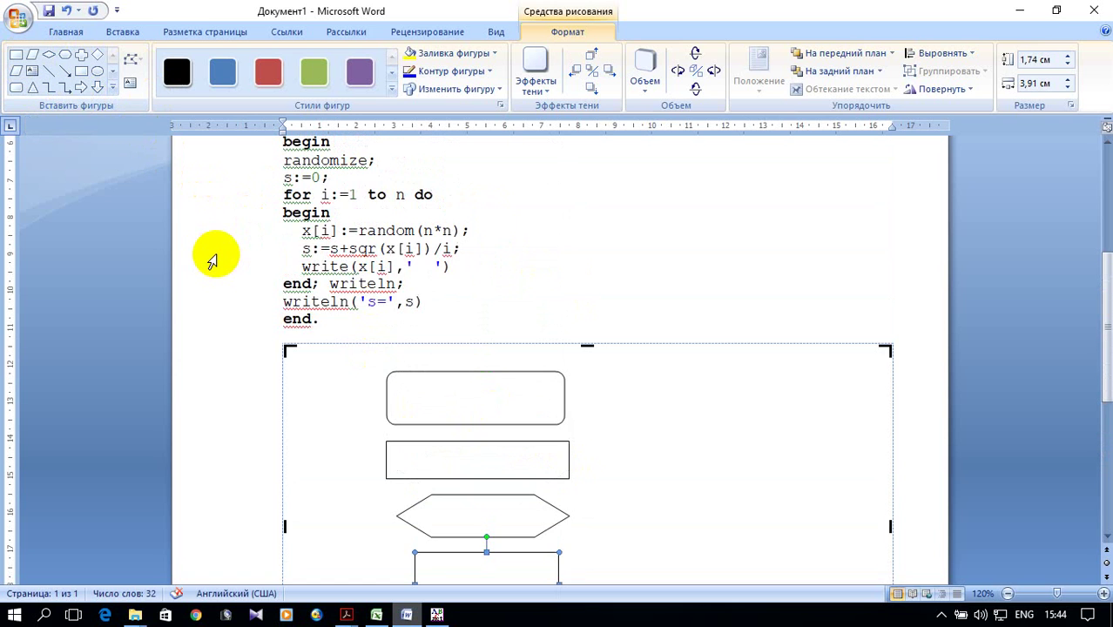
scroll(213, 260, down, 2)
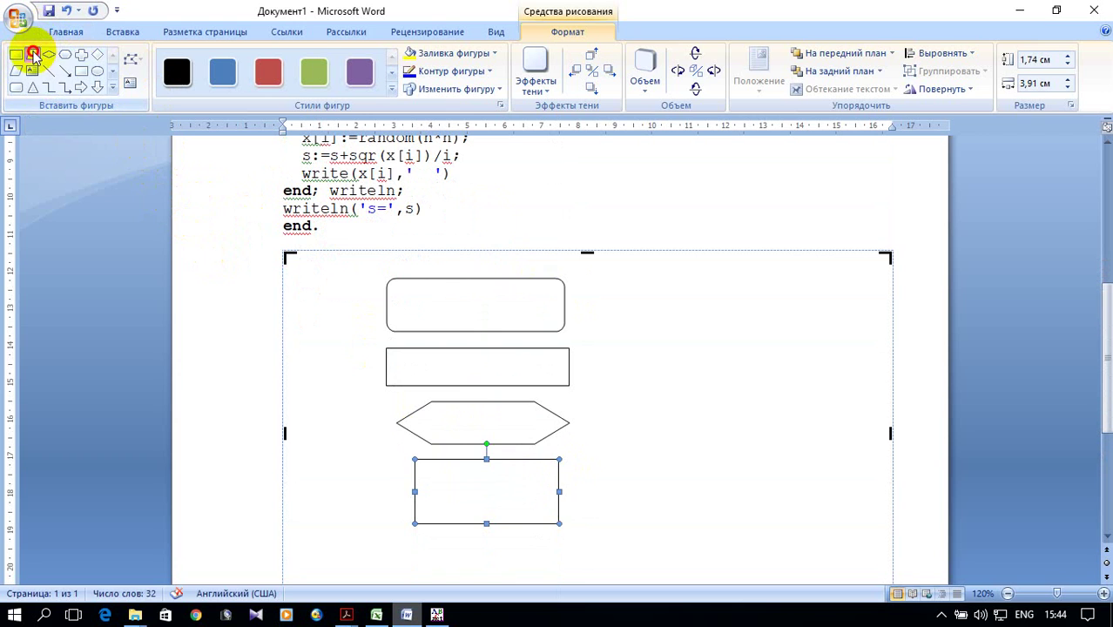
click(32, 54)
scroll(693, 396, down, 4)
drag(415, 355, 564, 394)
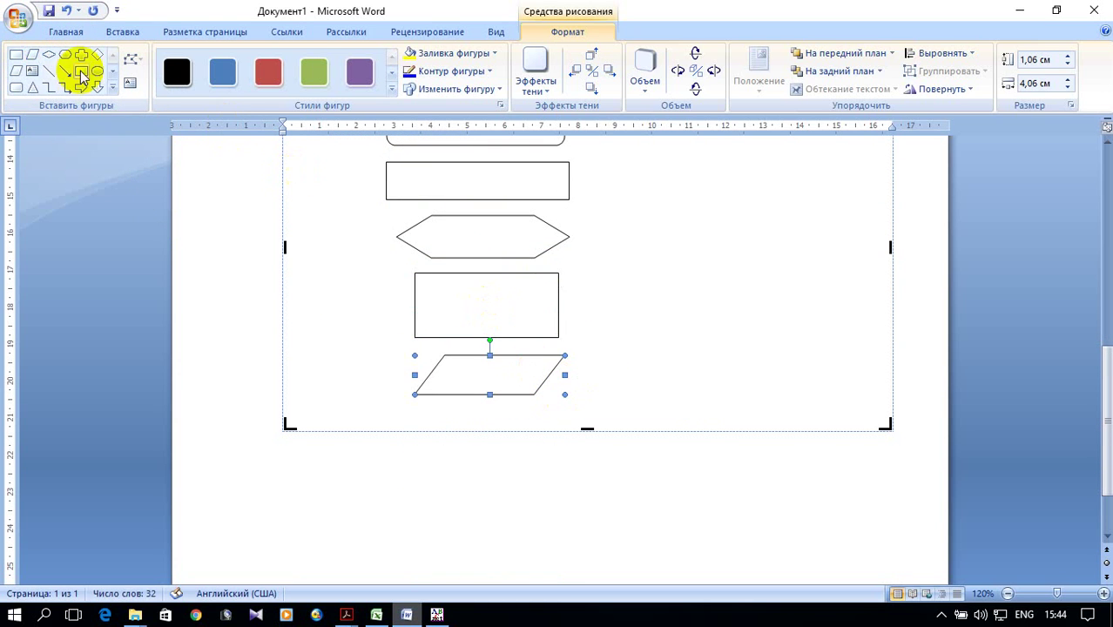
Step: Draw a parallelogram right of the hexagon and a rounded rectangle beneath it
click(32, 54)
drag(647, 224, 798, 263)
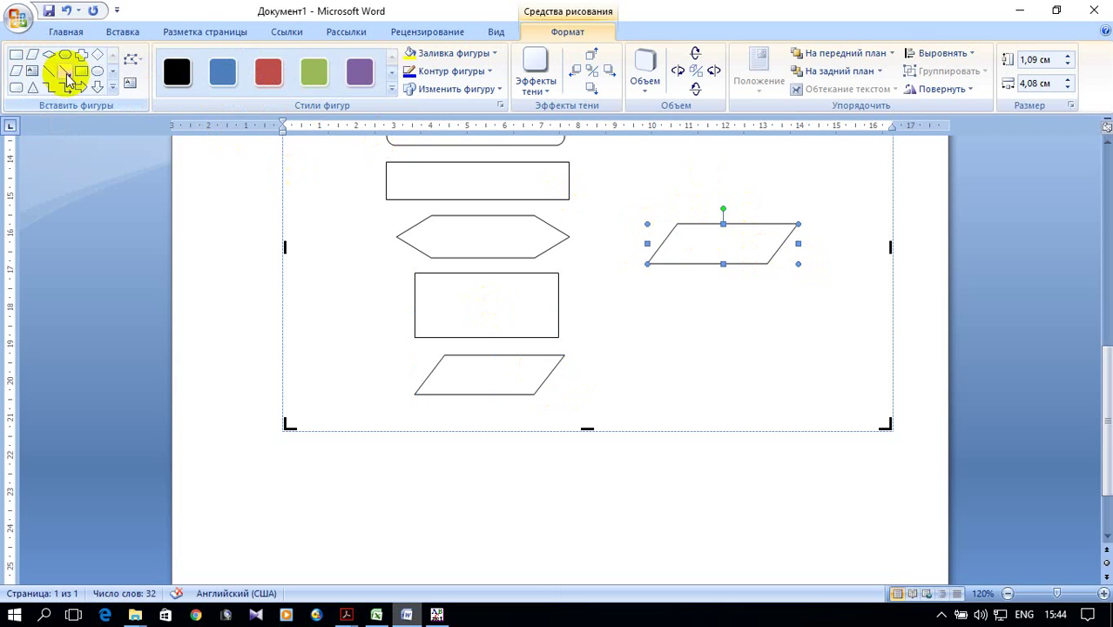
click(16, 86)
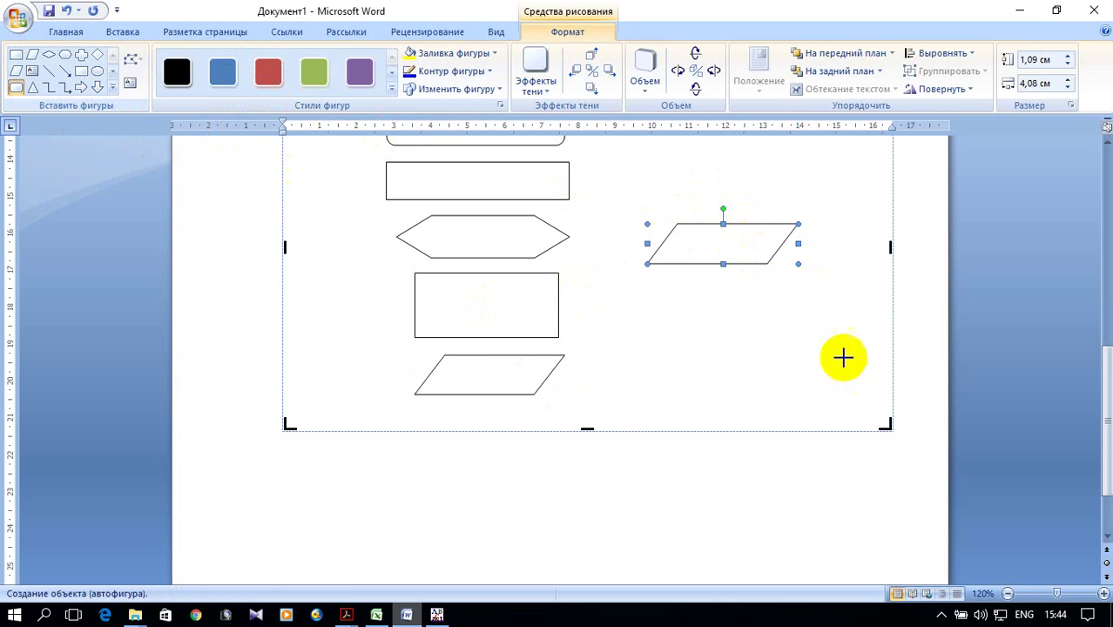
drag(674, 304, 825, 344)
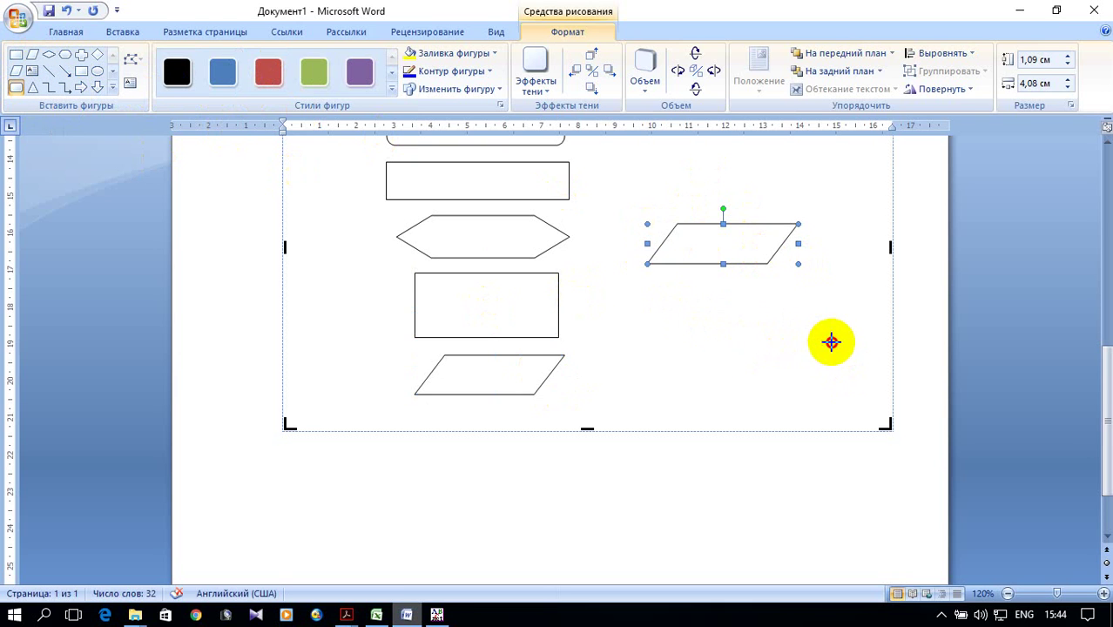
scroll(696, 348, up, 2)
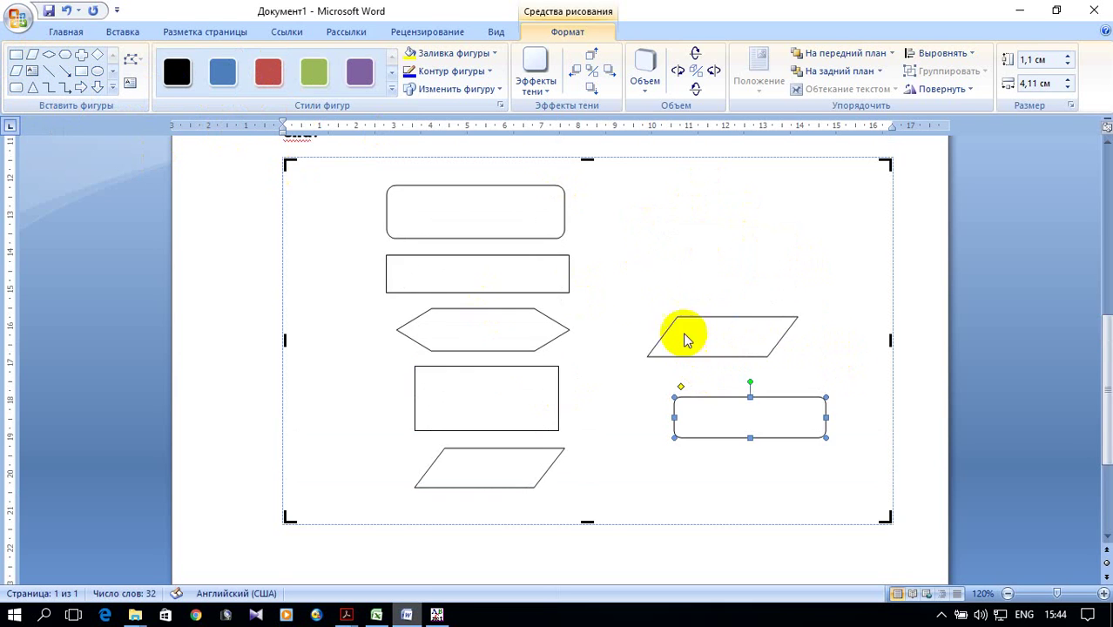
click(65, 72)
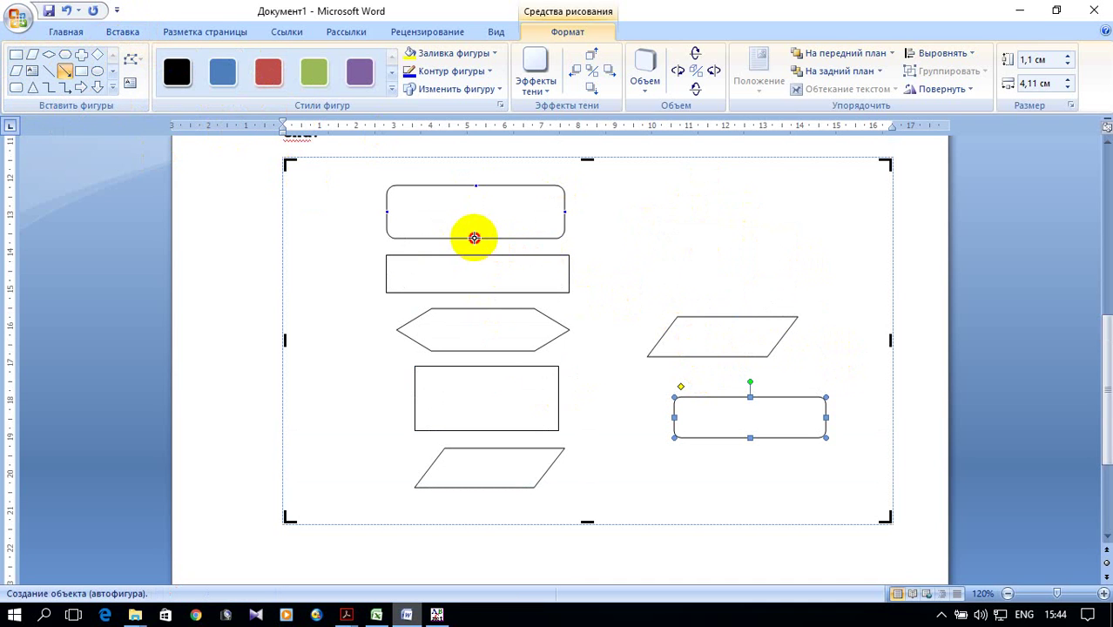
Step: Link the left-column blocks top to bottom with four straight arrows
drag(474, 238, 477, 254)
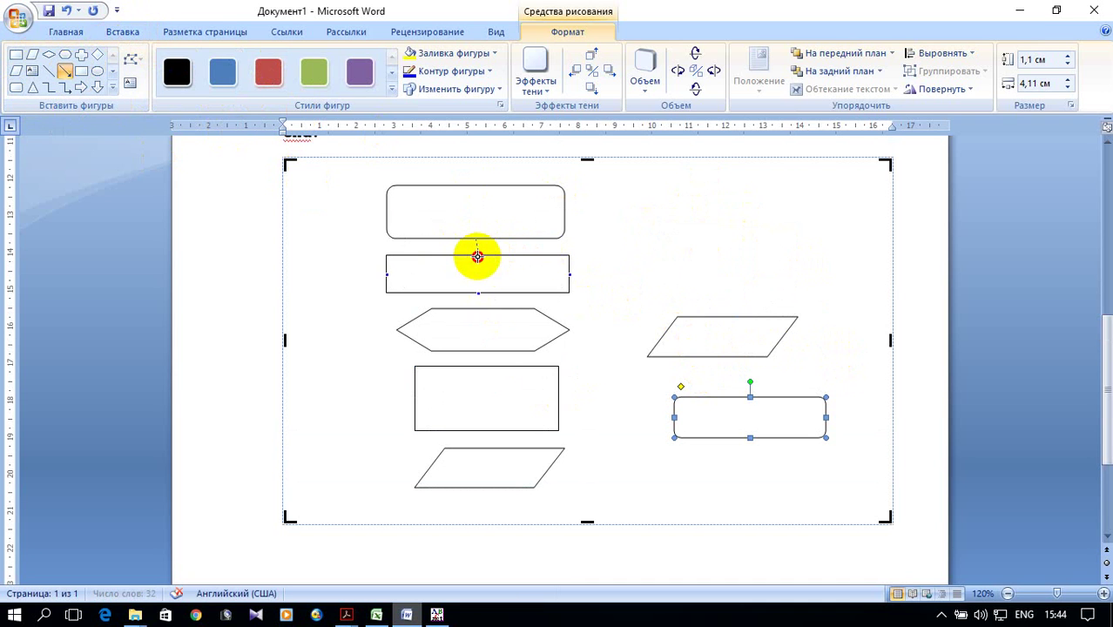
click(65, 71)
drag(476, 293, 484, 307)
click(66, 72)
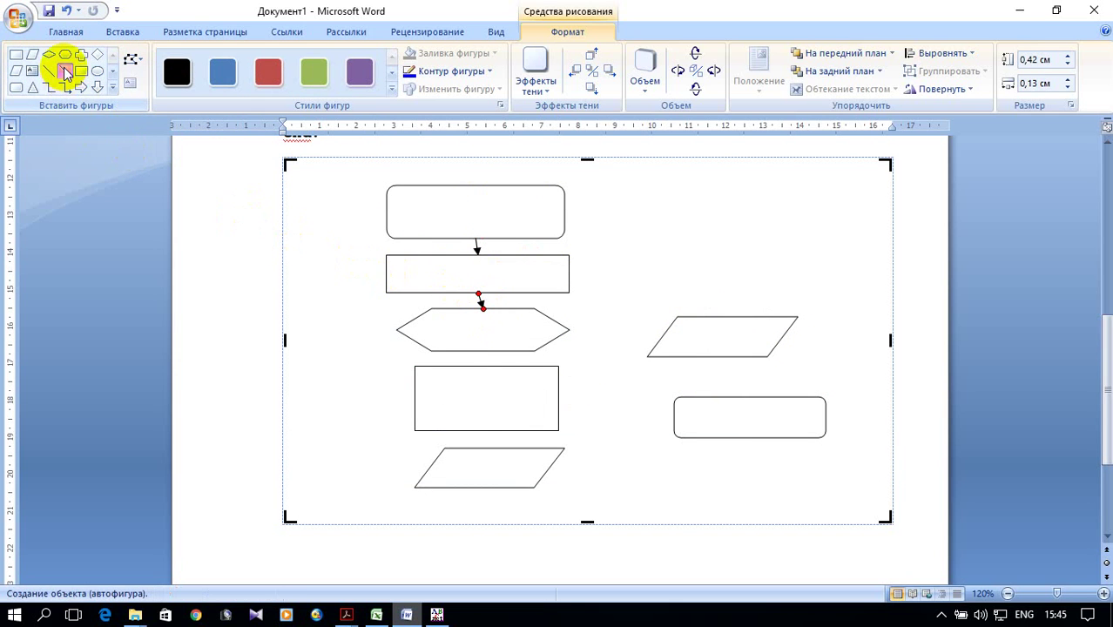
drag(483, 351, 486, 365)
click(65, 72)
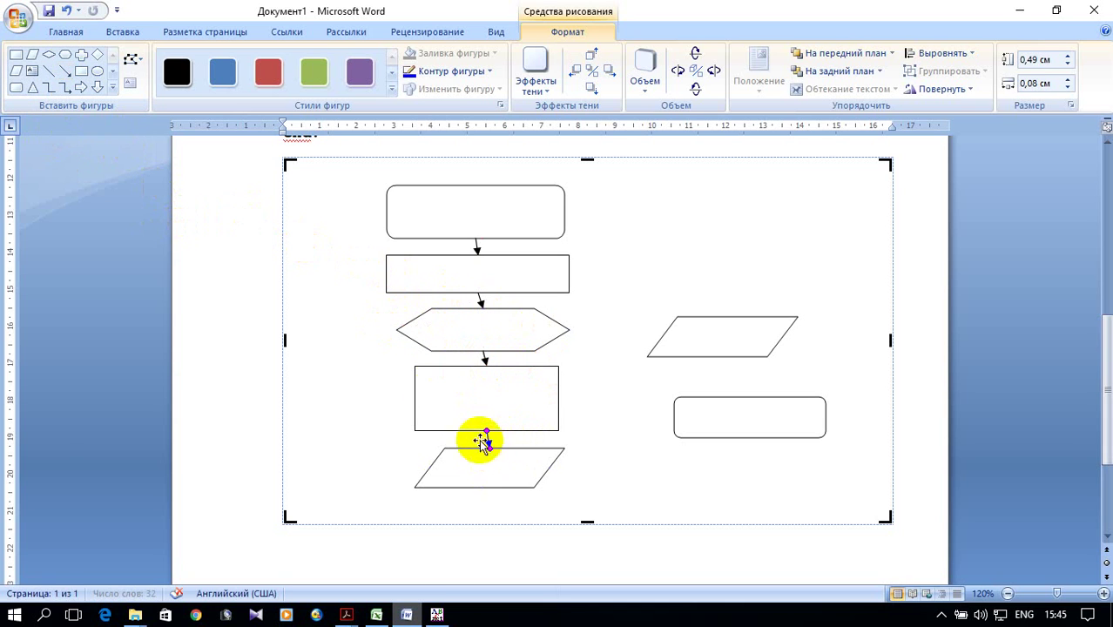
drag(485, 441, 489, 447)
Step: Add an elbow connector looping from the lower parallelogram back to the hexagon
click(65, 90)
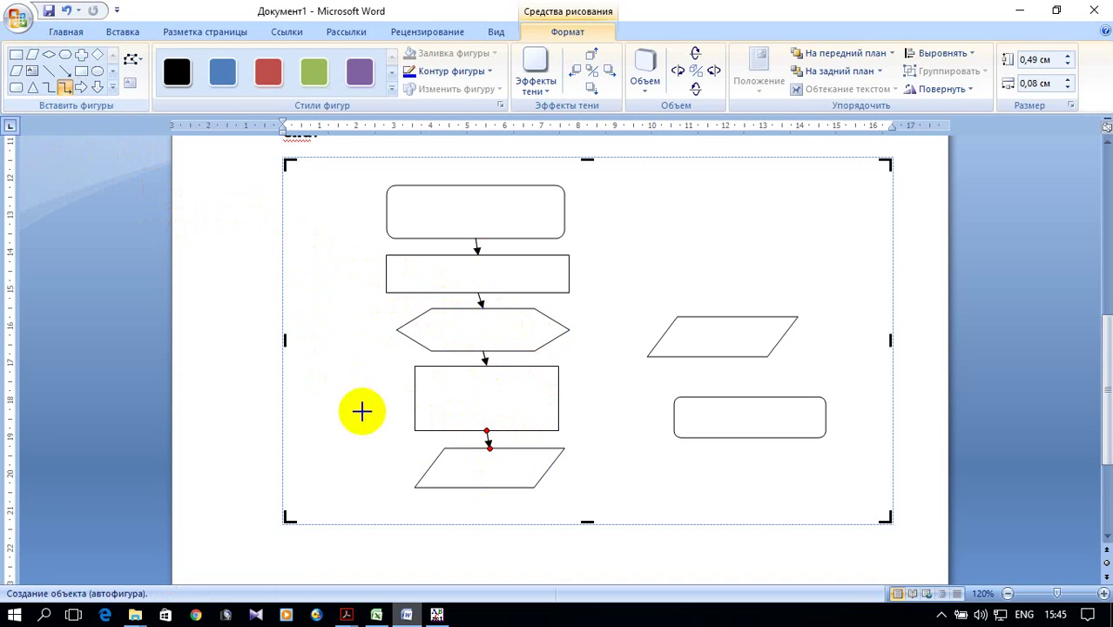
drag(358, 326, 396, 330)
click(64, 87)
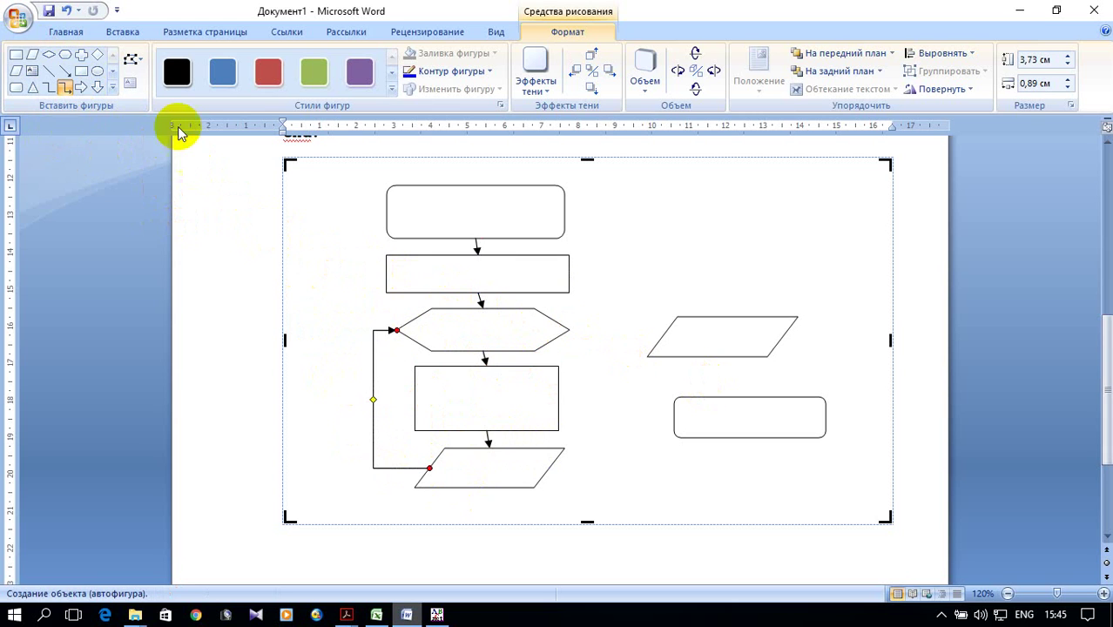
Step: Draw arrows from the hexagon to the right parallelogram and on to the rounded rectangle
click(66, 72)
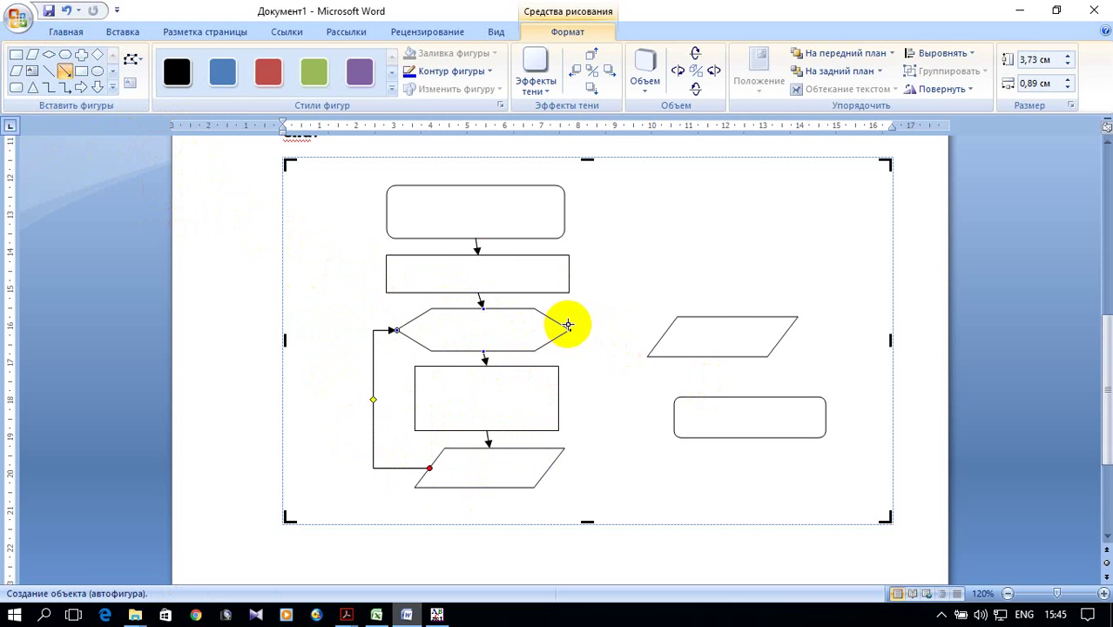
drag(570, 329, 663, 336)
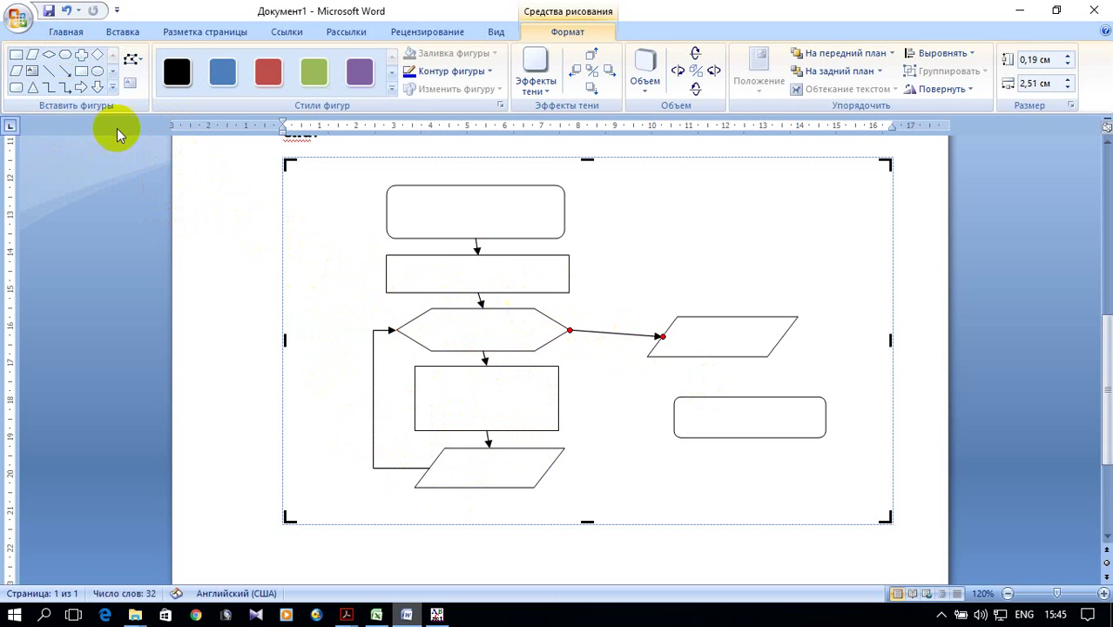
click(66, 73)
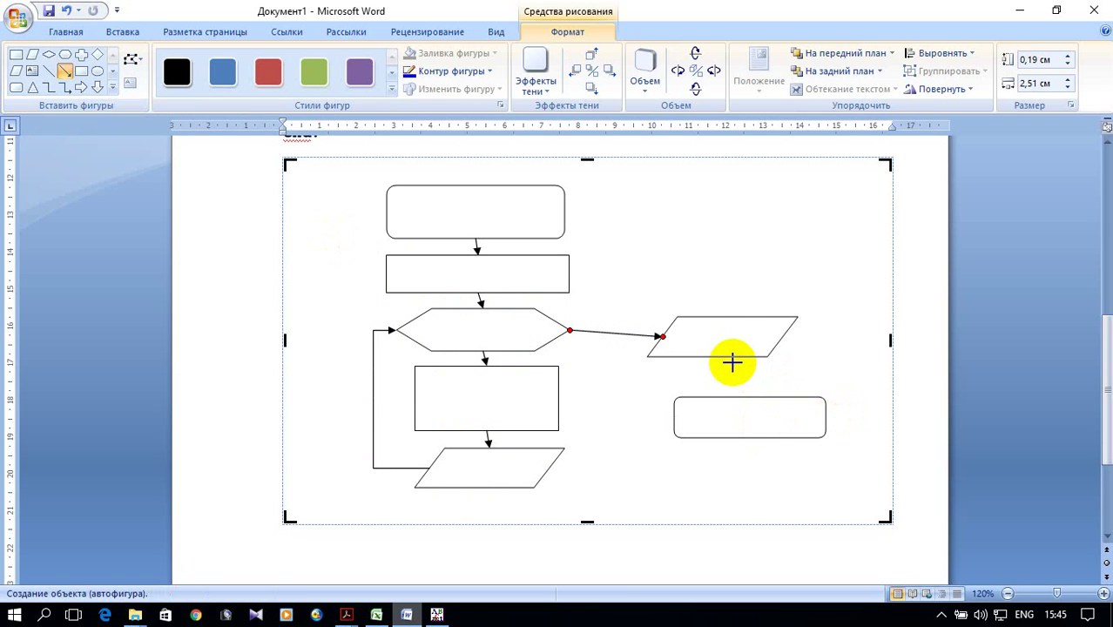
drag(725, 358, 749, 396)
scroll(722, 409, up, 2)
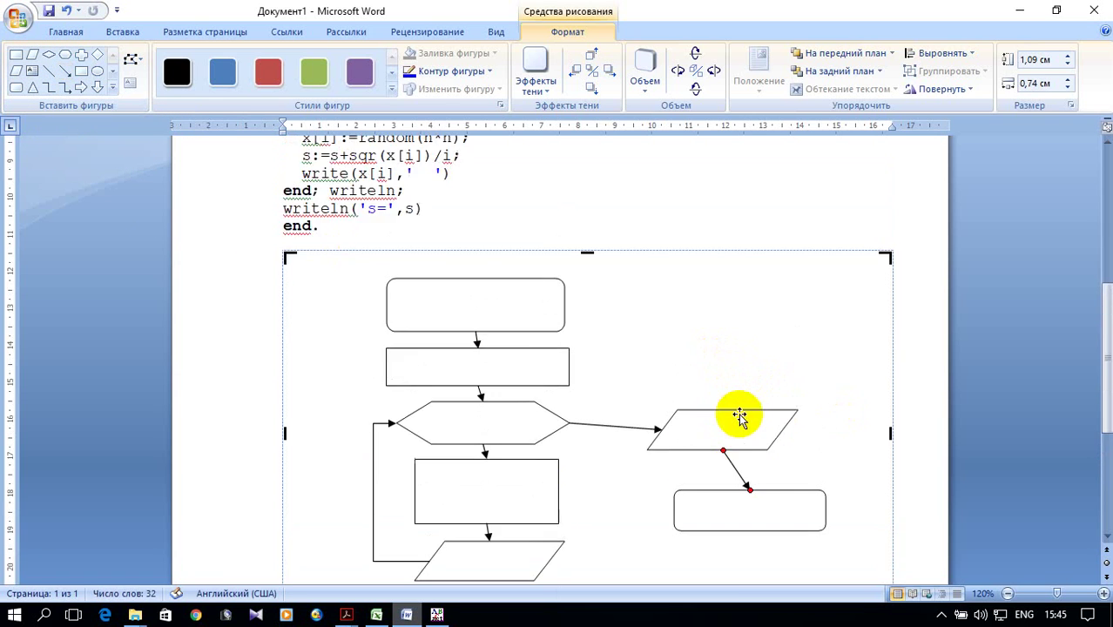
right_click(492, 299)
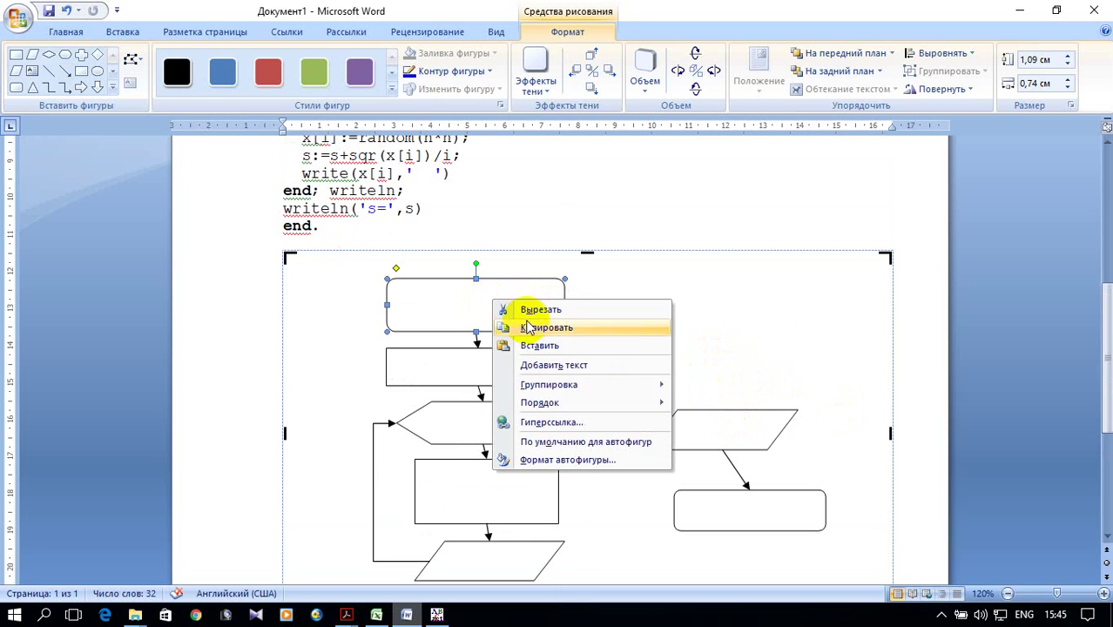
Step: Label the top block 'начало' and copy the 's:=0;' line from the program
click(577, 367)
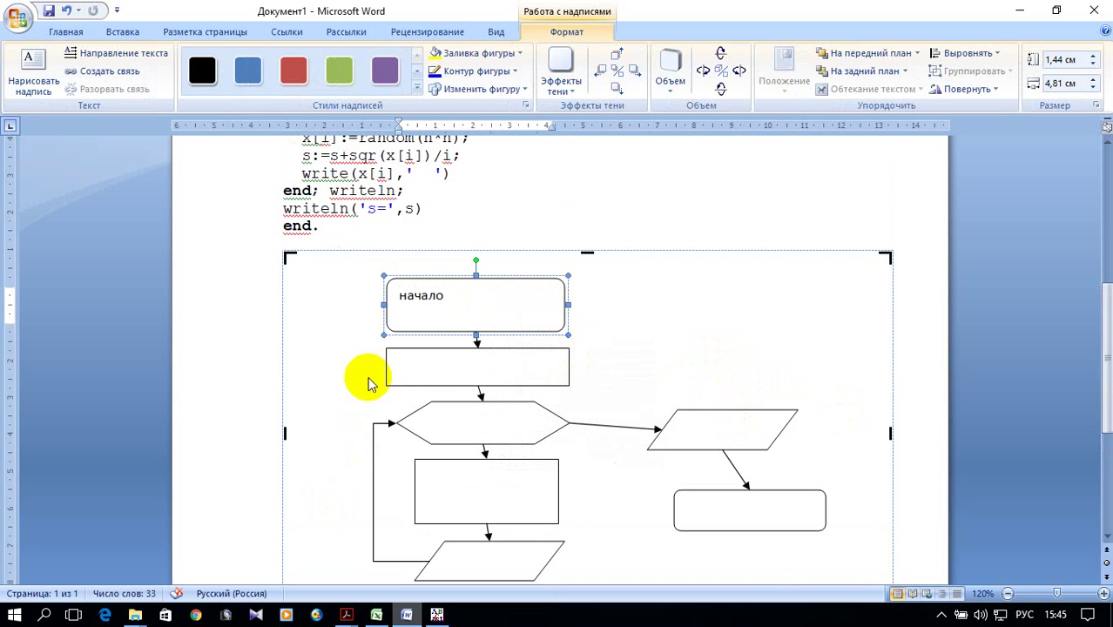
scroll(400, 231, up, 3)
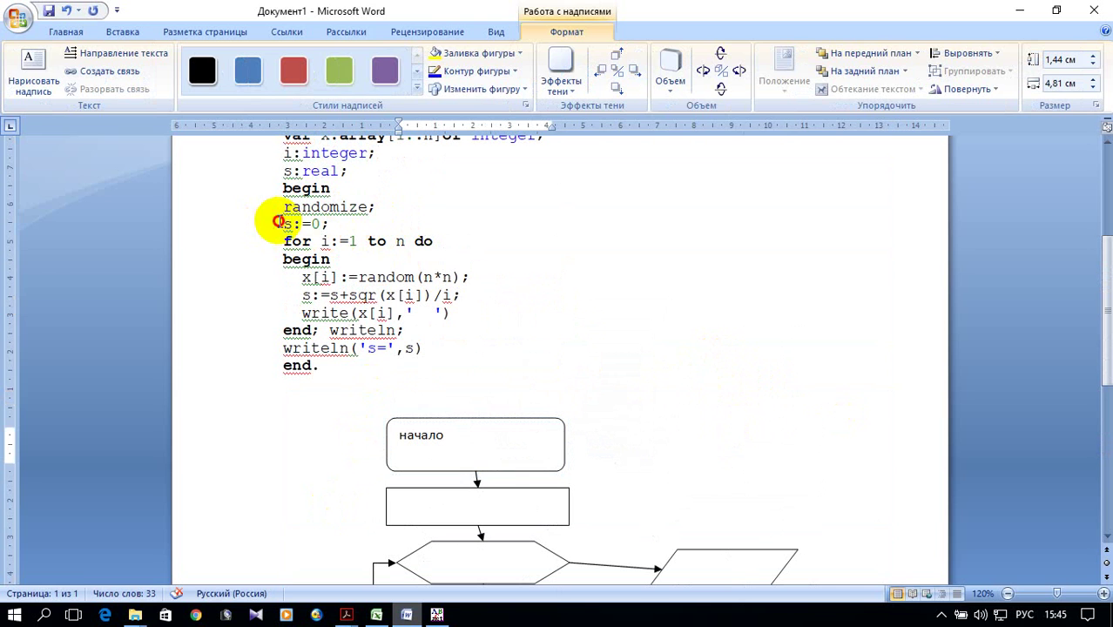
drag(279, 224, 305, 225)
right_click(309, 231)
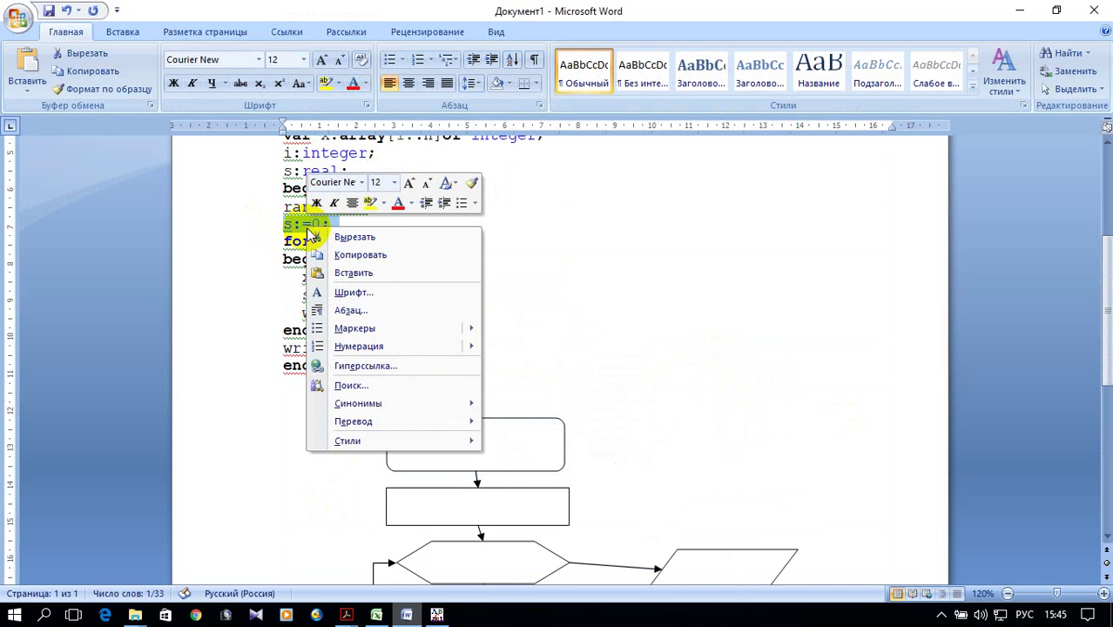
click(359, 253)
Step: Paste 's:=0;' as the text of the flowchart rectangle
scroll(461, 386, down, 2)
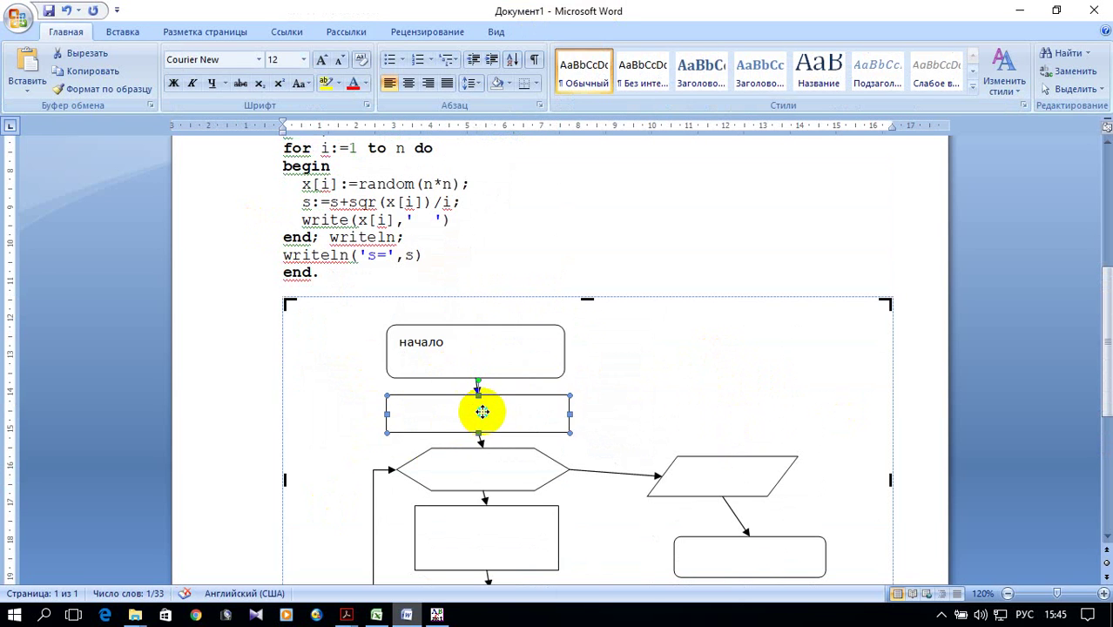
right_click(482, 411)
click(548, 478)
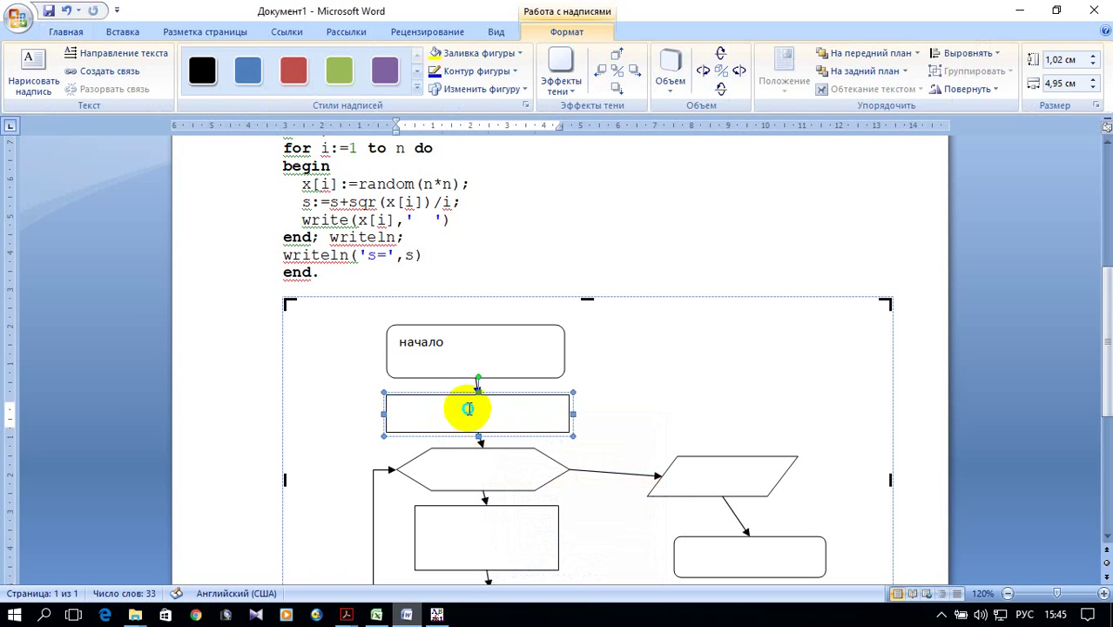
right_click(468, 409)
click(516, 229)
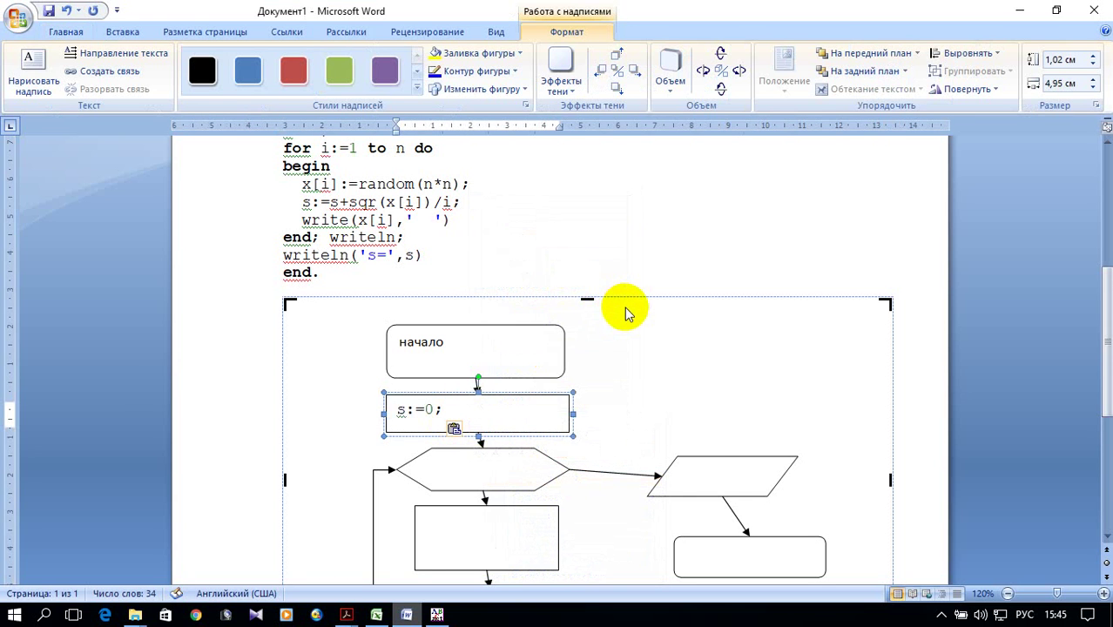
Step: Add text inside the hexagon for its 'I=1' label
scroll(621, 306, down, 1)
right_click(432, 424)
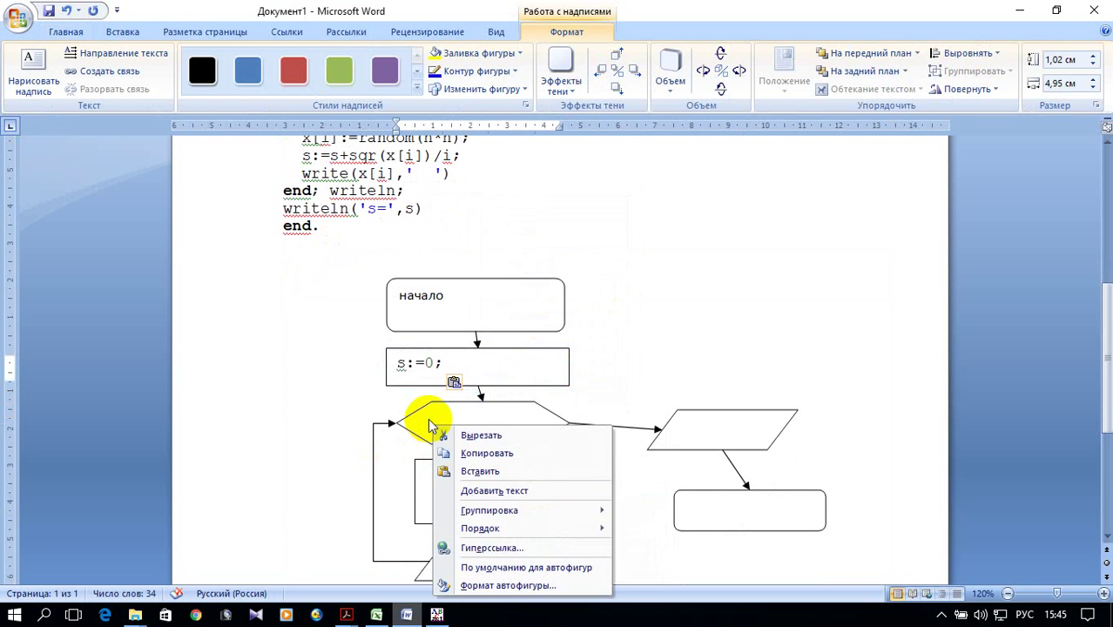
click(514, 490)
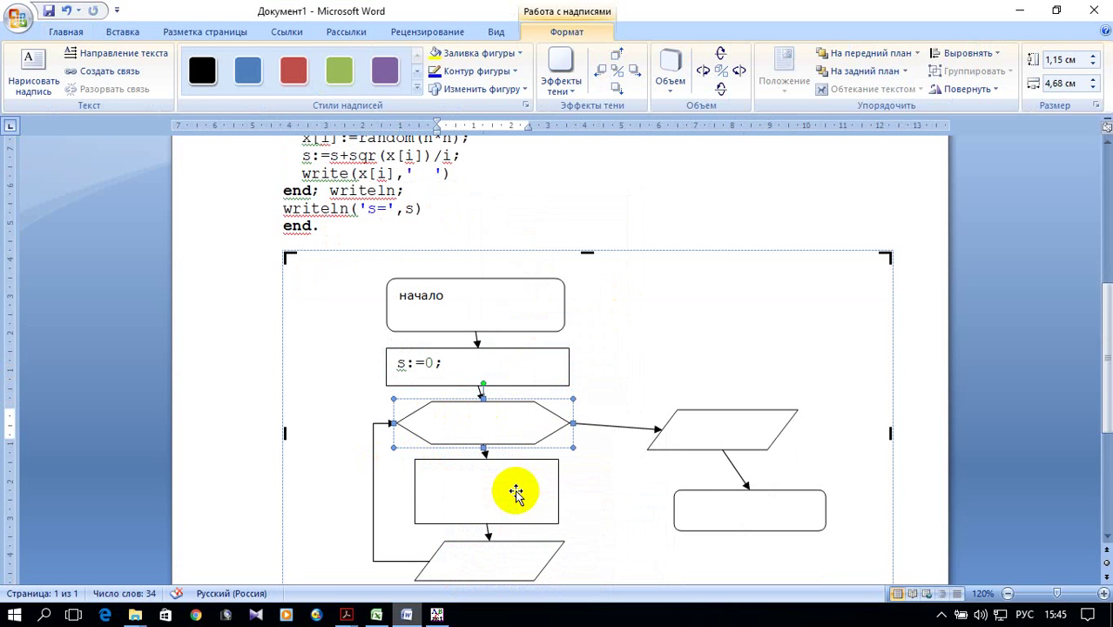
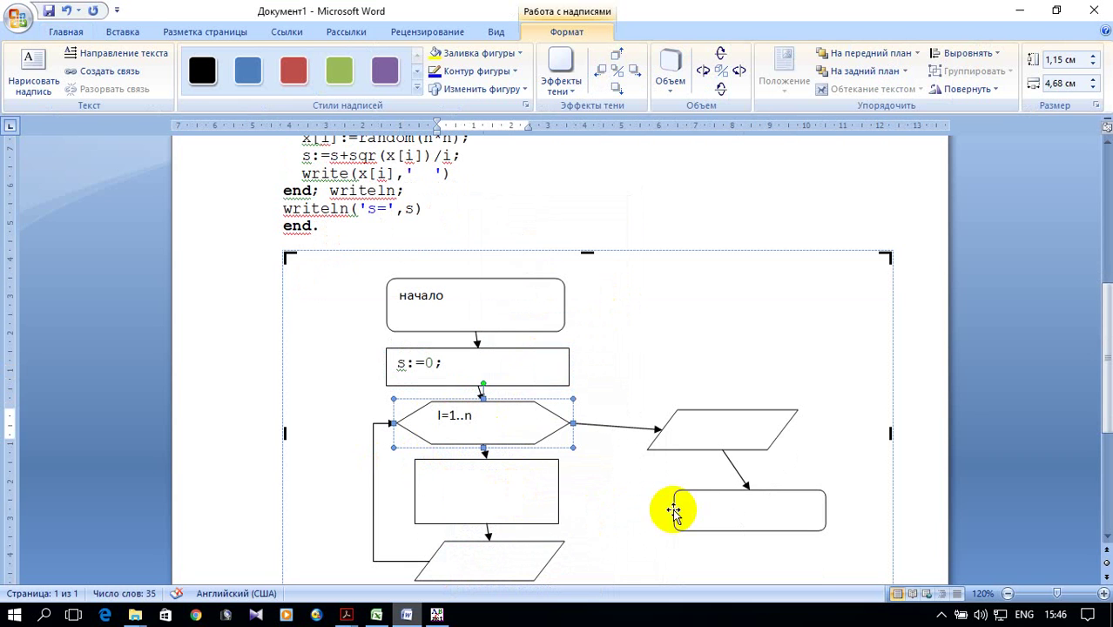
Step: Copy n=20 from the program and paste it before s:=0 in the flowchart's start block
scroll(494, 303, up, 4)
scroll(409, 238, up, 1)
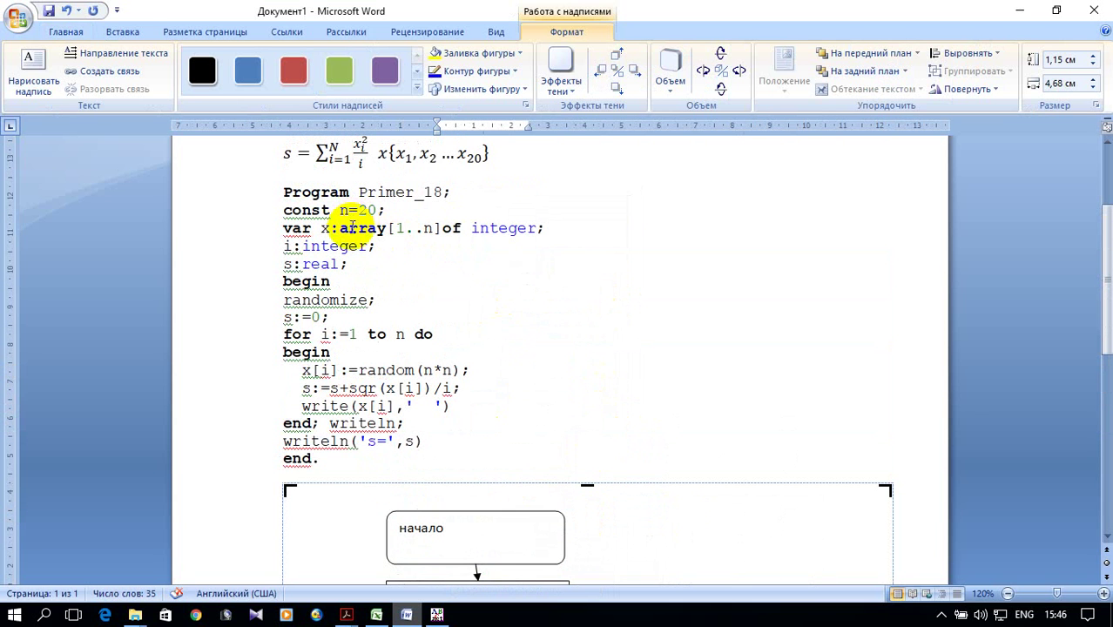
drag(338, 211, 383, 212)
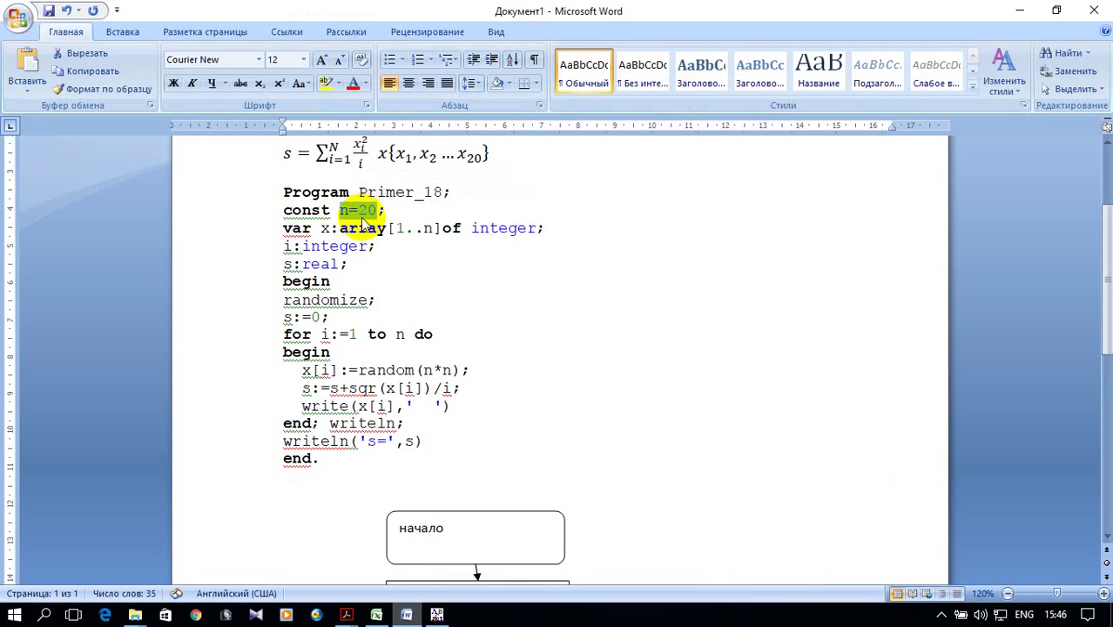
right_click(364, 218)
click(412, 245)
scroll(566, 309, down, 3)
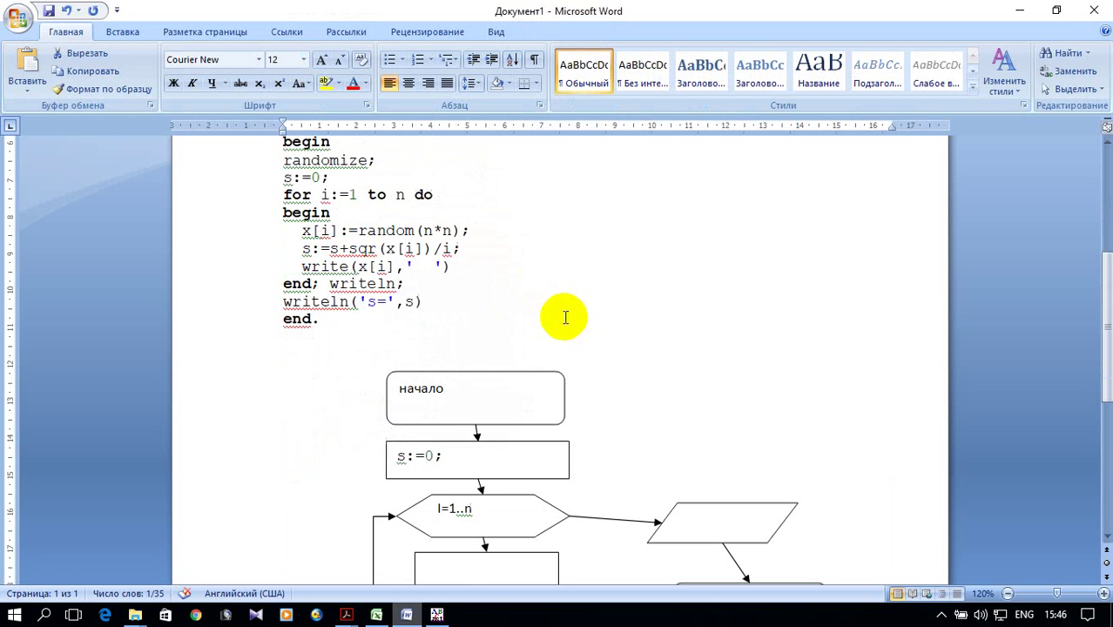
click(393, 454)
right_click(393, 455)
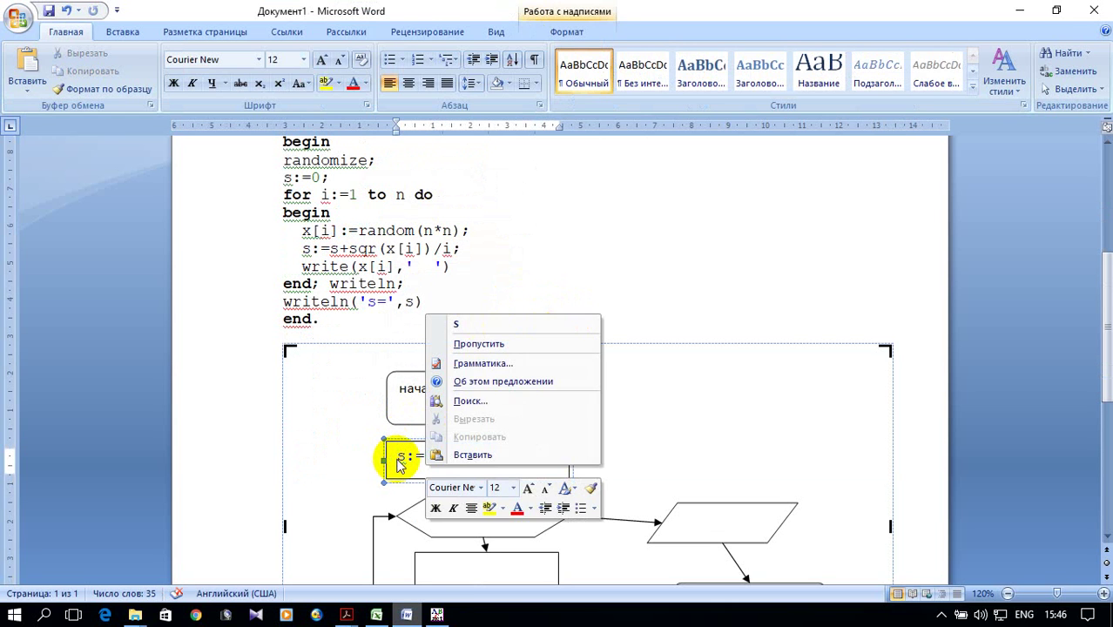
click(490, 457)
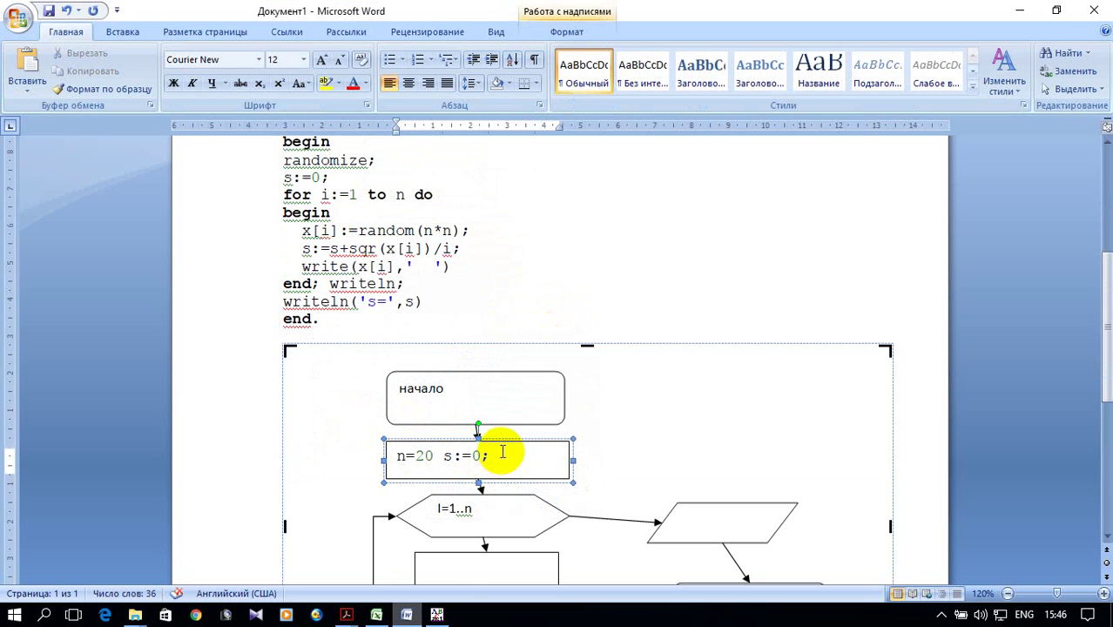
Step: Copy the two loop-body statements x[i]:=random(n*n); s:=s+sqr(x[i])/i from the program
scroll(670, 401, down, 3)
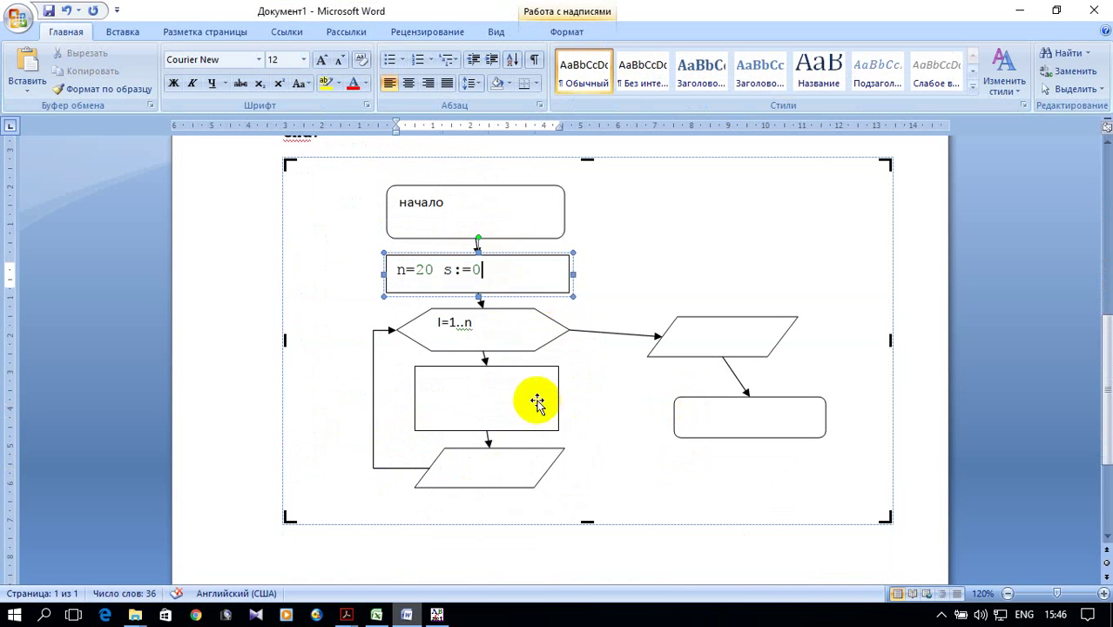
click(505, 403)
scroll(503, 403, up, 2)
scroll(496, 403, up, 2)
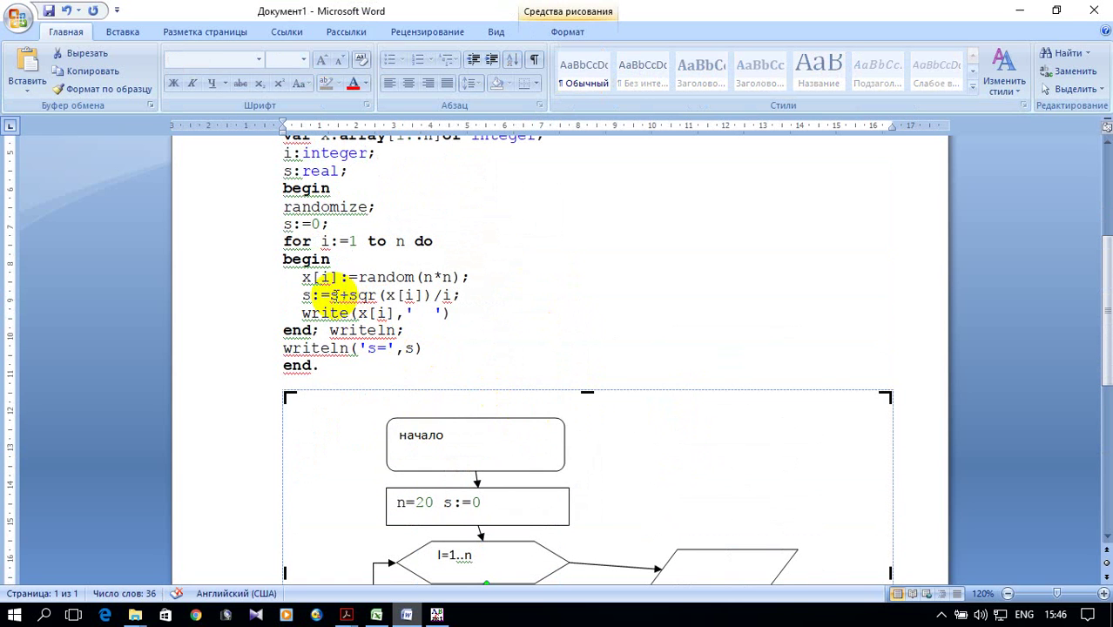
drag(294, 277, 436, 298)
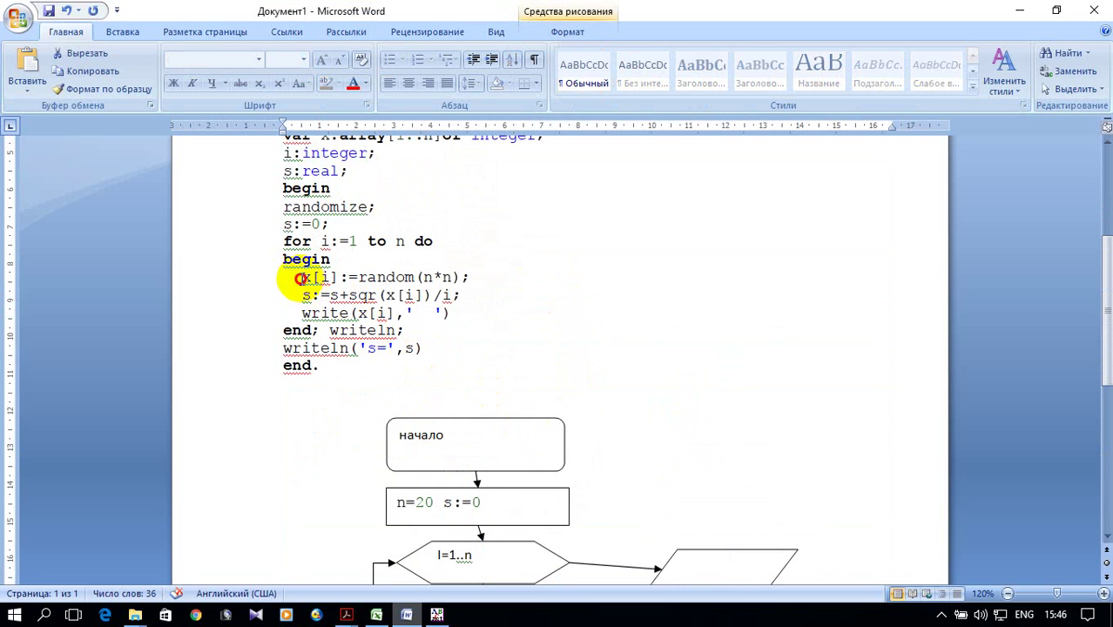
right_click(435, 298)
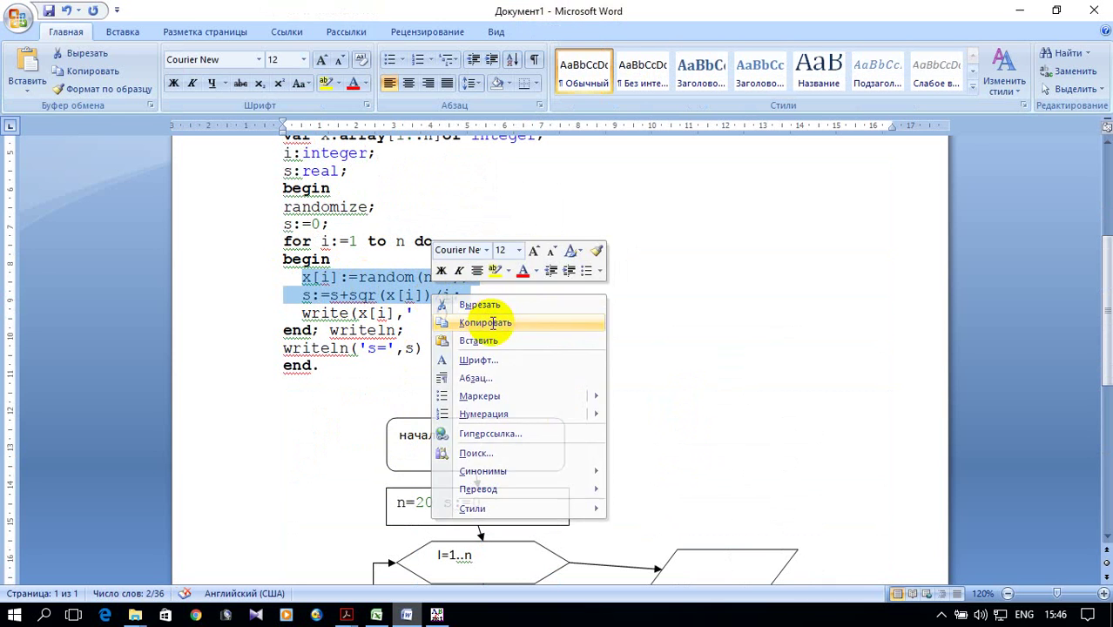
click(453, 318)
Step: Paste the two statements into the empty loop-body rectangle and widen it so both lines fit
scroll(515, 333, down, 3)
scroll(515, 333, down, 2)
click(480, 338)
right_click(481, 340)
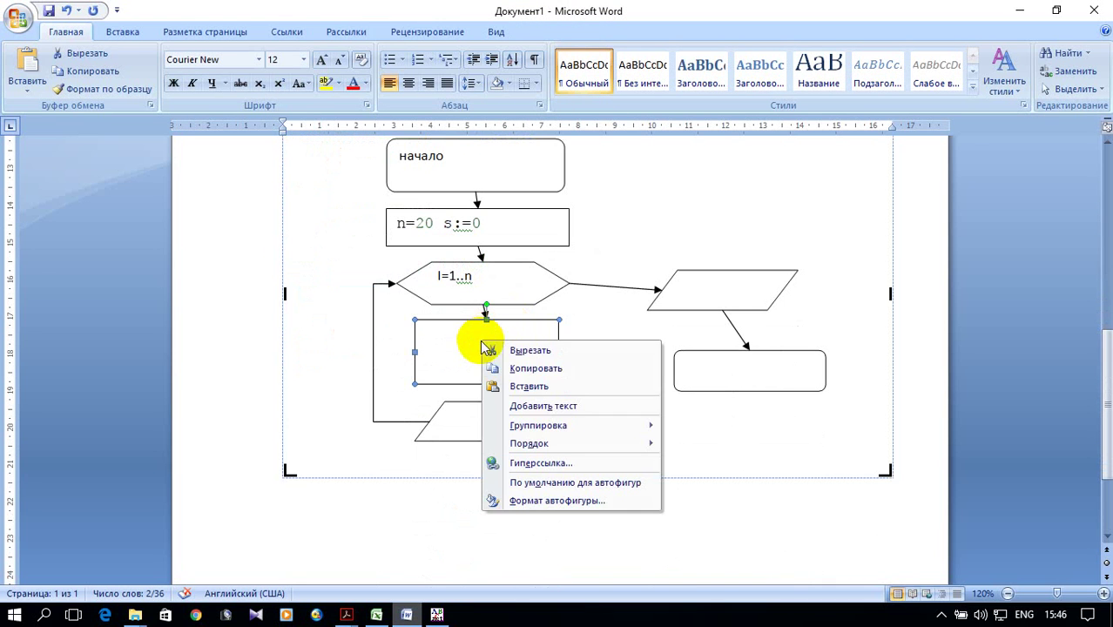
click(562, 412)
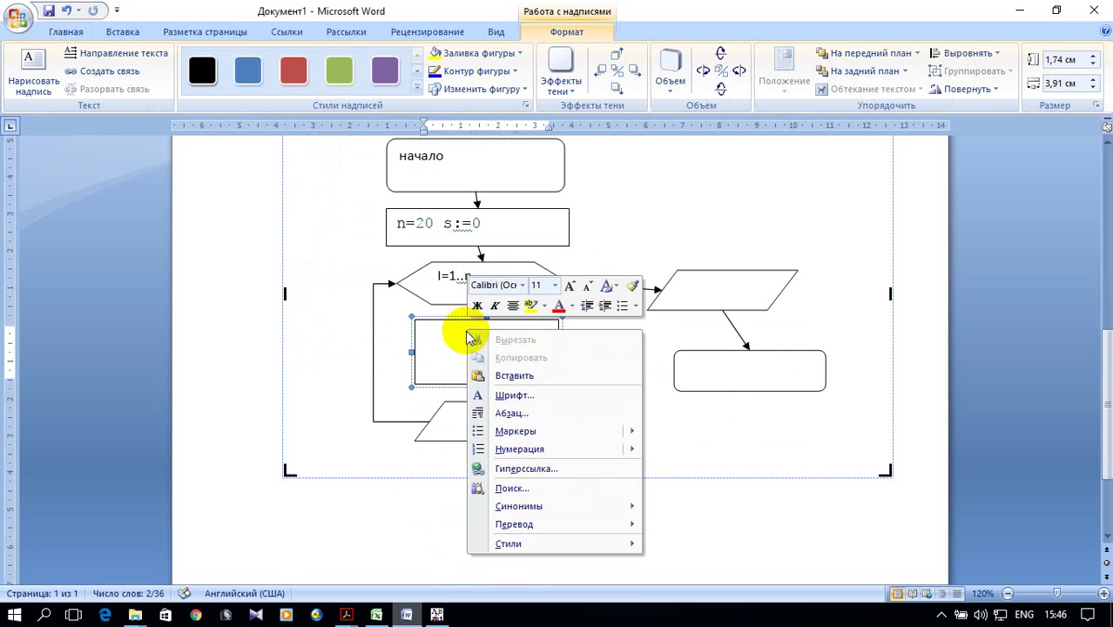
right_click(468, 330)
click(518, 374)
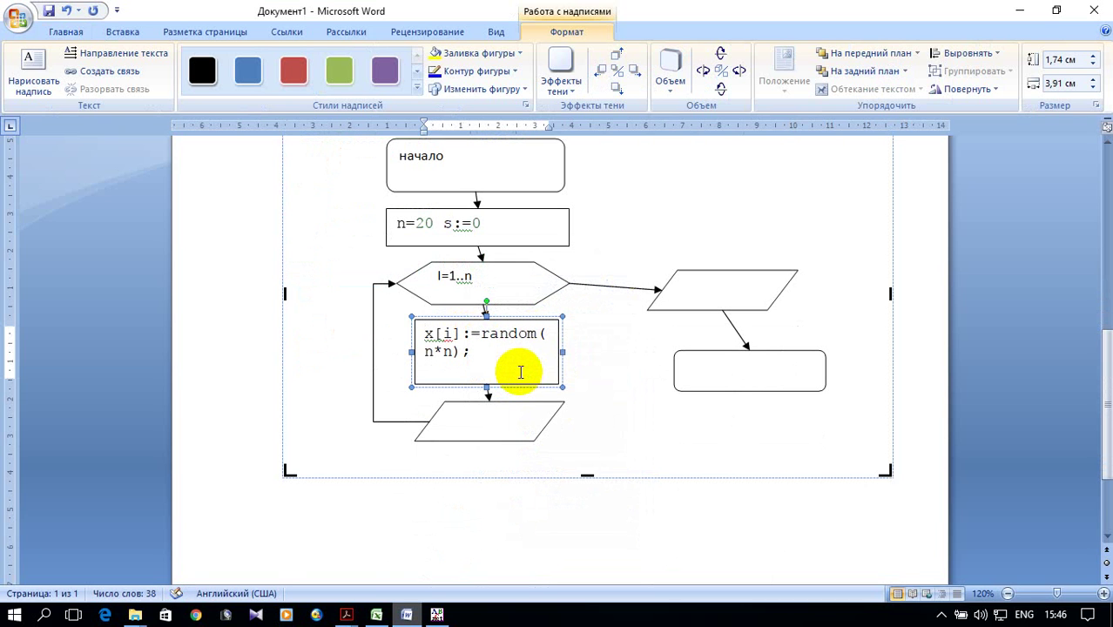
drag(563, 352, 627, 352)
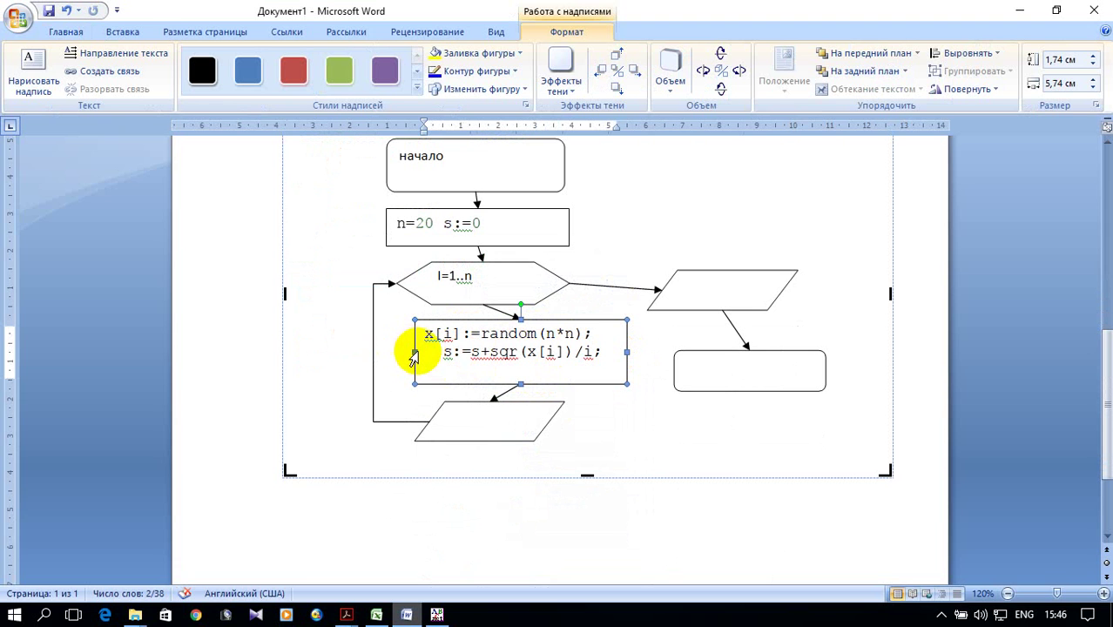
drag(395, 351, 396, 351)
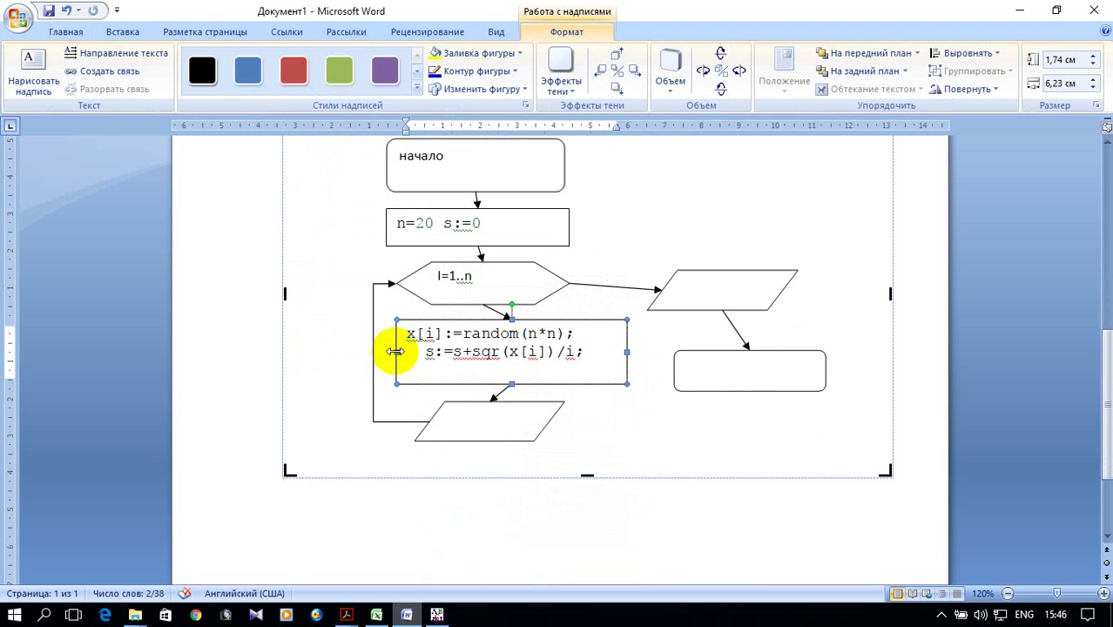
Step: Select x[i] in the program's write statement
scroll(398, 373, up, 3)
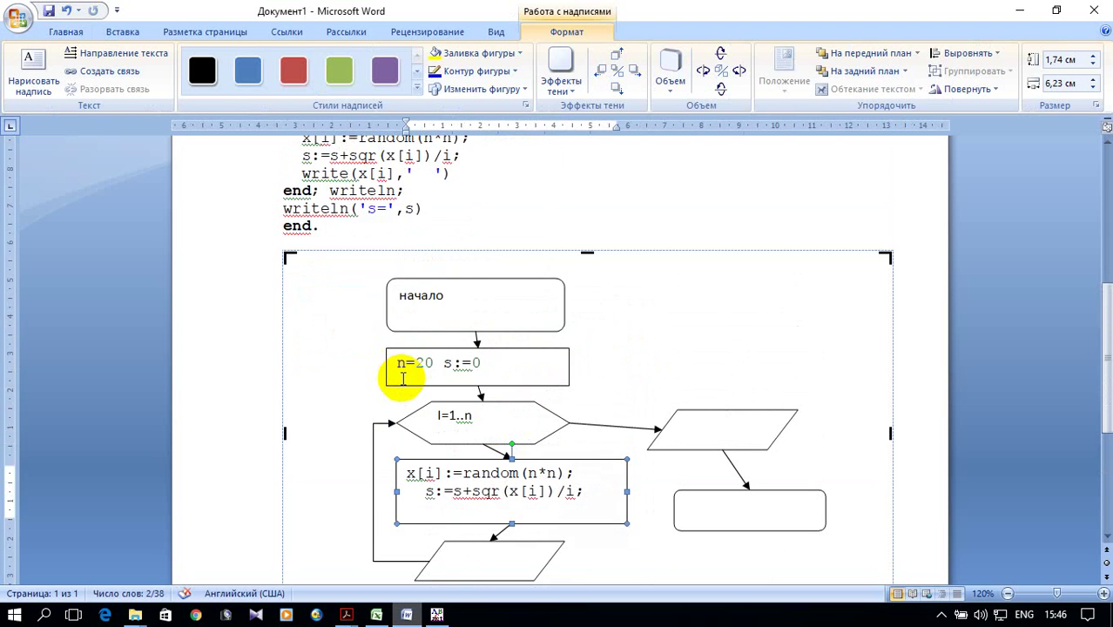
scroll(412, 380, up, 1)
drag(357, 221, 391, 223)
Step: Put x[i] into the output parallelogram inside the loop
right_click(380, 228)
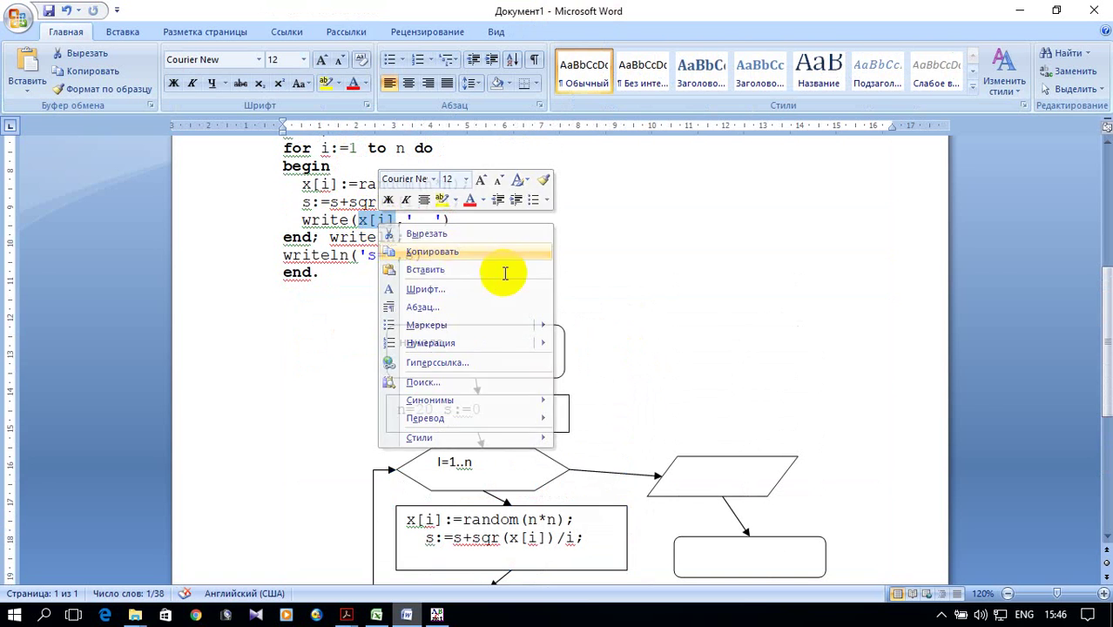
click(431, 253)
scroll(540, 279, down, 3)
scroll(527, 287, down, 3)
click(496, 279)
right_click(498, 278)
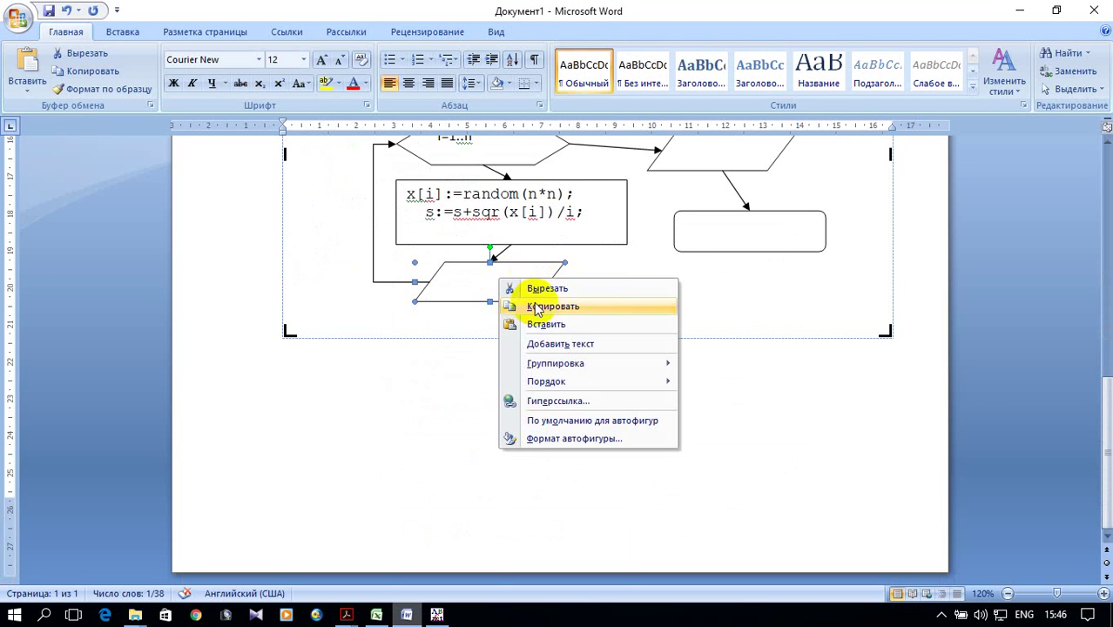
click(564, 345)
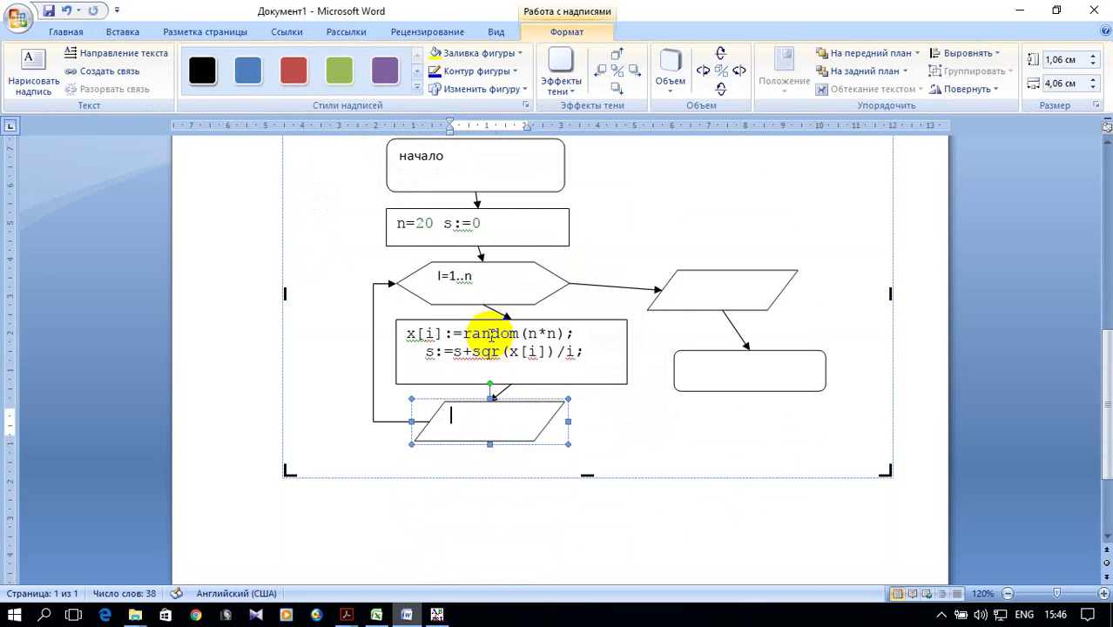
right_click(488, 422)
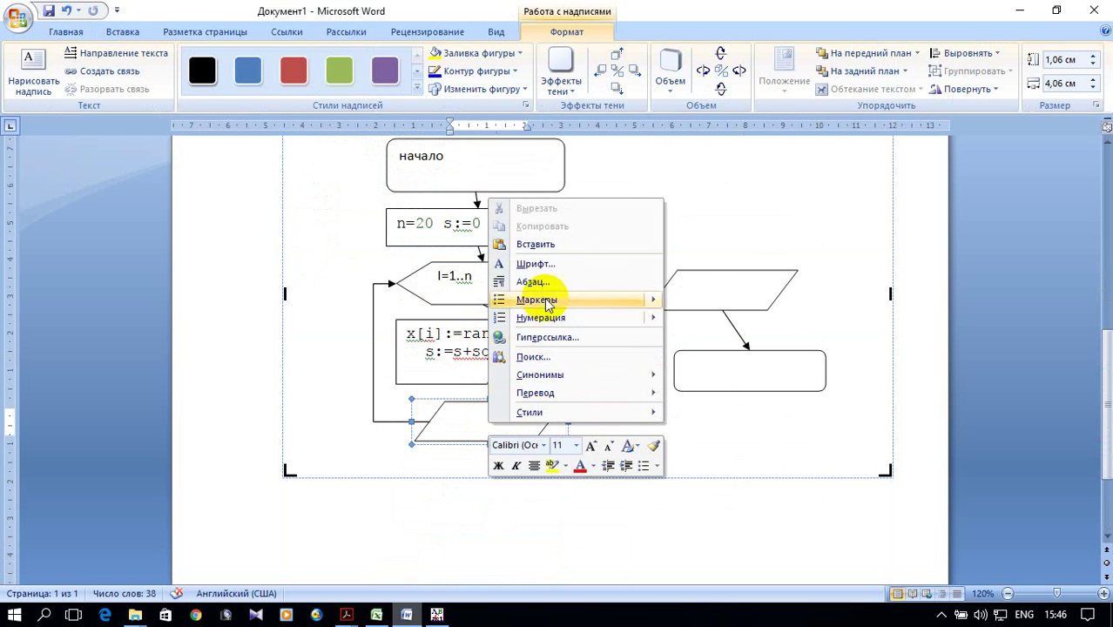
click(542, 245)
click(643, 422)
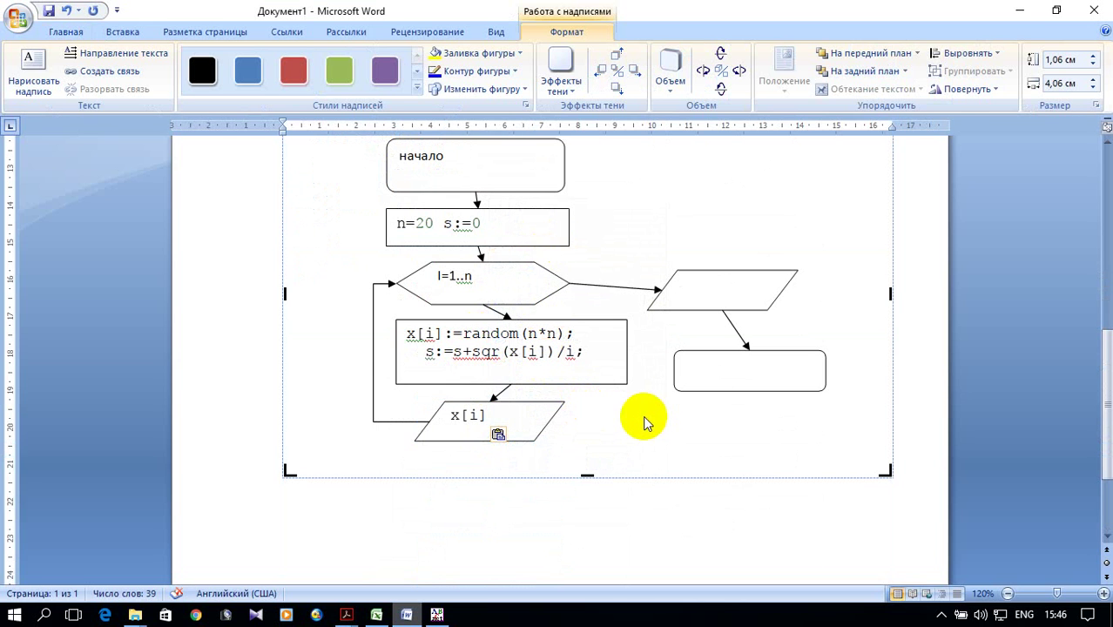
Step: Copy s from writeln('s=',s) into the output parallelogram right of the loop
scroll(644, 418, up, 3)
double_click(415, 256)
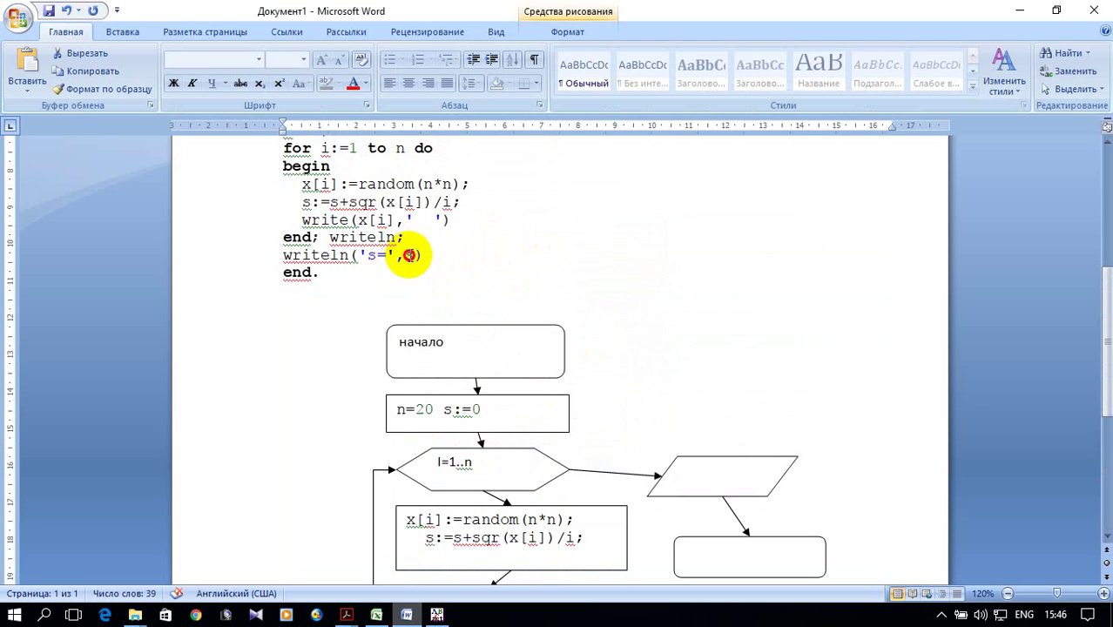
right_click(415, 258)
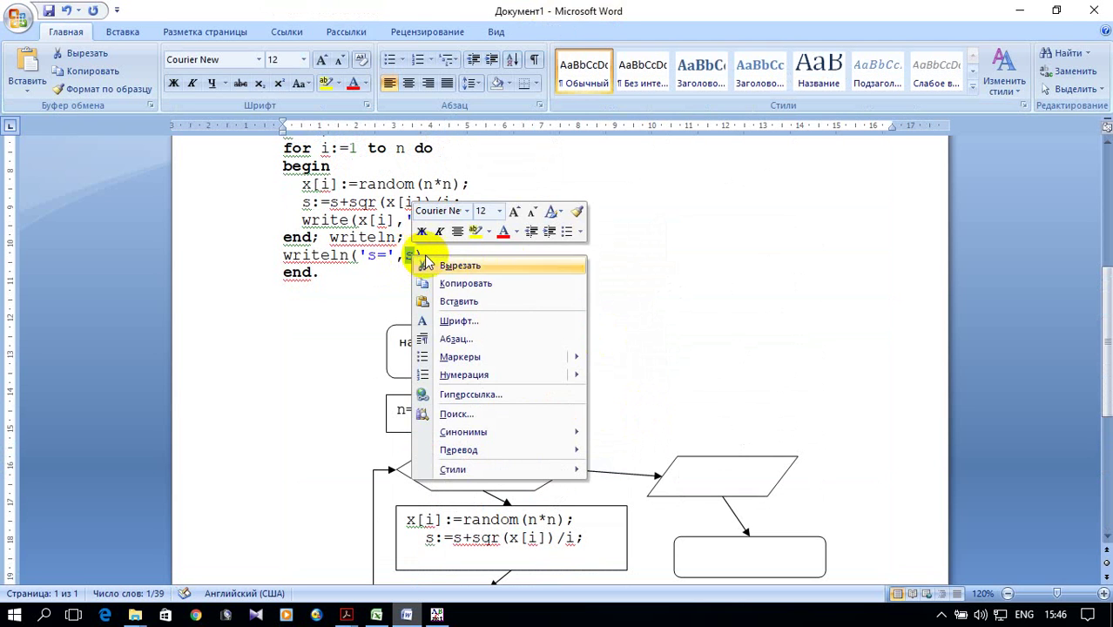
click(480, 280)
scroll(588, 313, down, 3)
click(740, 346)
right_click(740, 347)
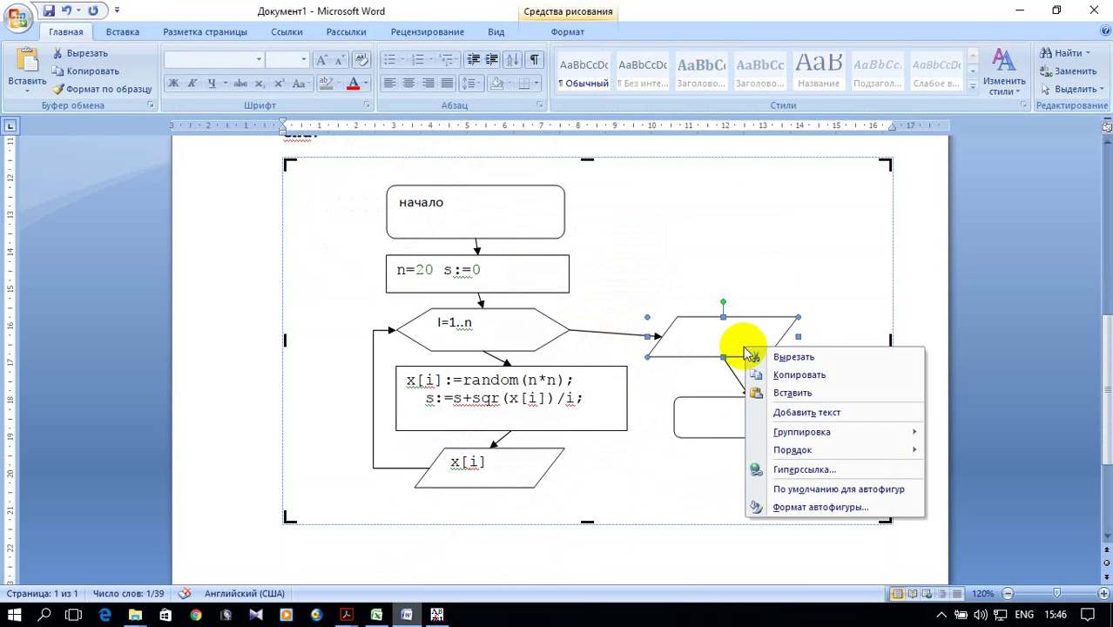
click(822, 413)
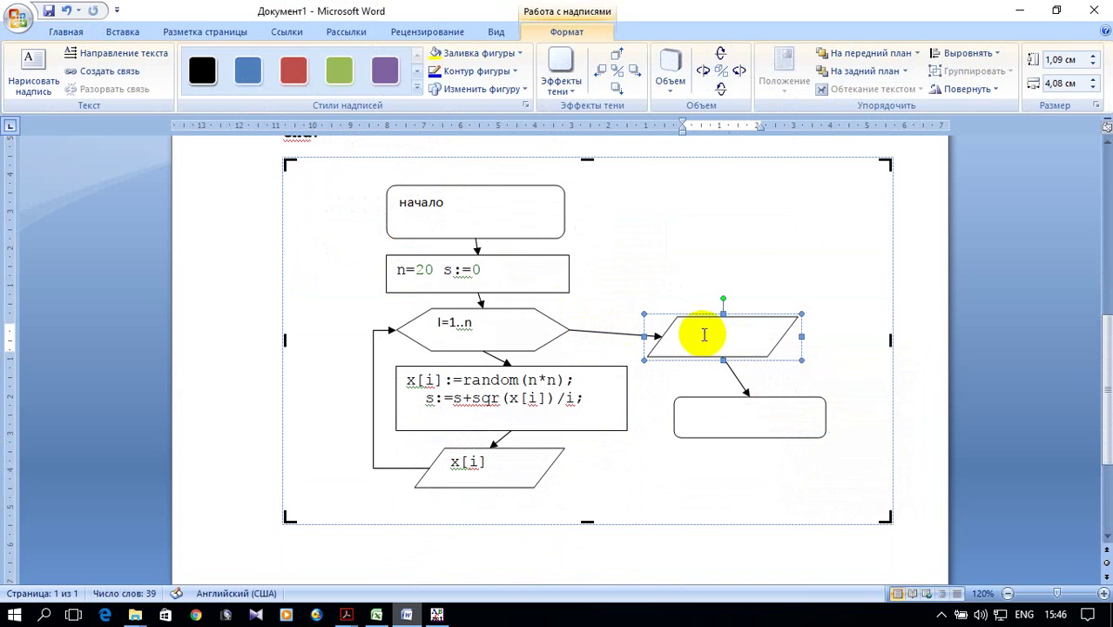
right_click(706, 333)
click(751, 380)
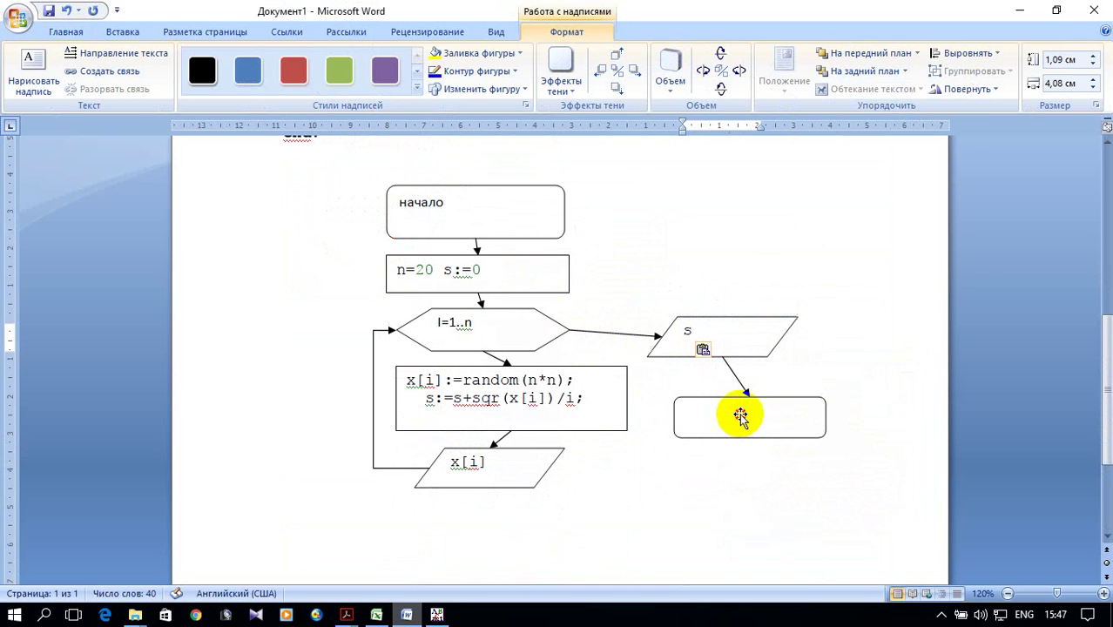
Step: Label the final rounded block 'конец' using the Russian keyboard layout
click(747, 416)
right_click(749, 420)
click(767, 479)
text(rjytw)
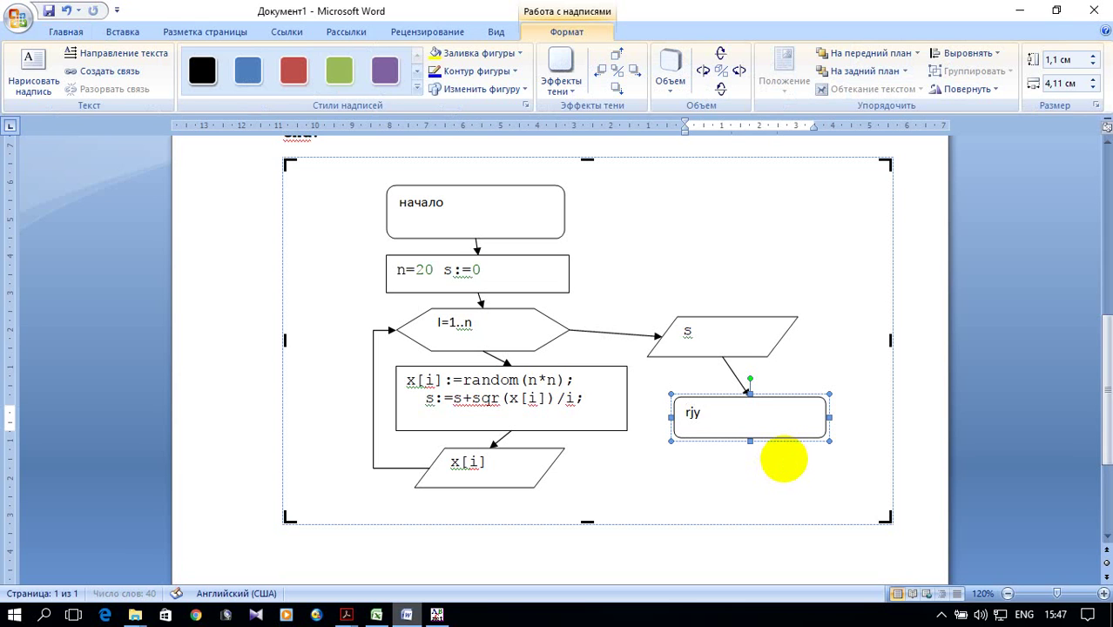
key(BackSpace)
key(BackSpace)
key(BackSpace)
key(BackSpace)
key(BackSpace)
key(alt+shift)
text(конец)
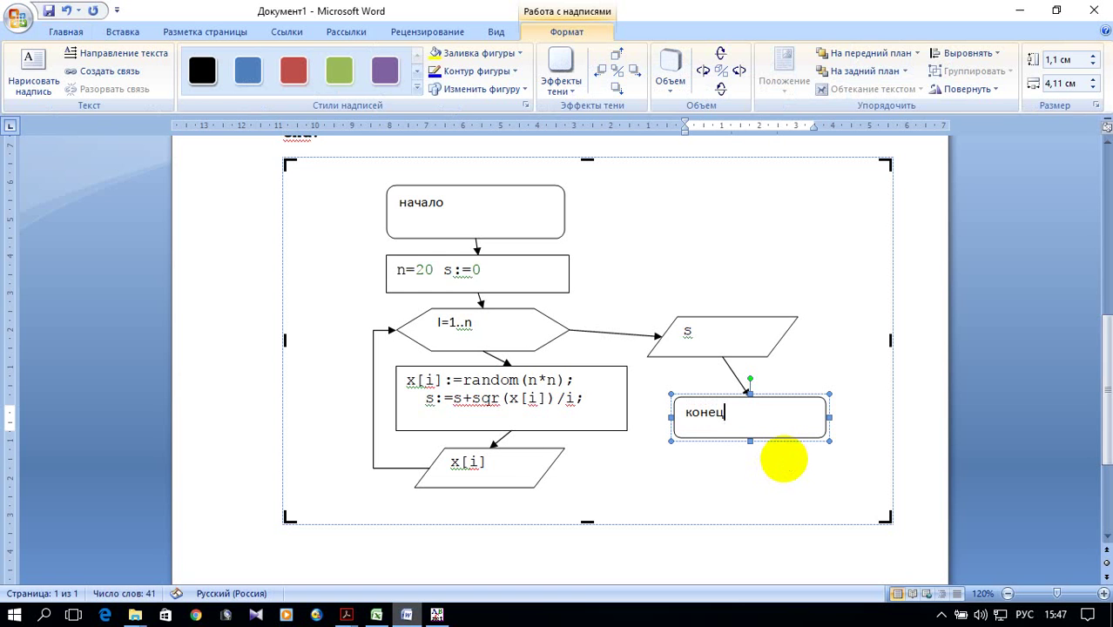
click(874, 260)
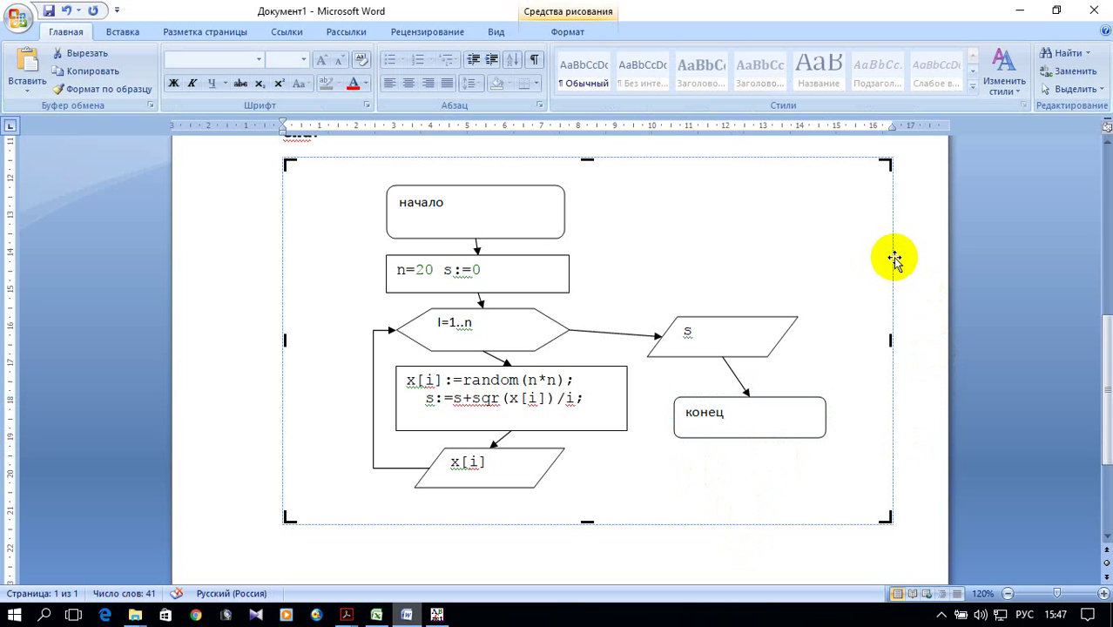
right_click(895, 258)
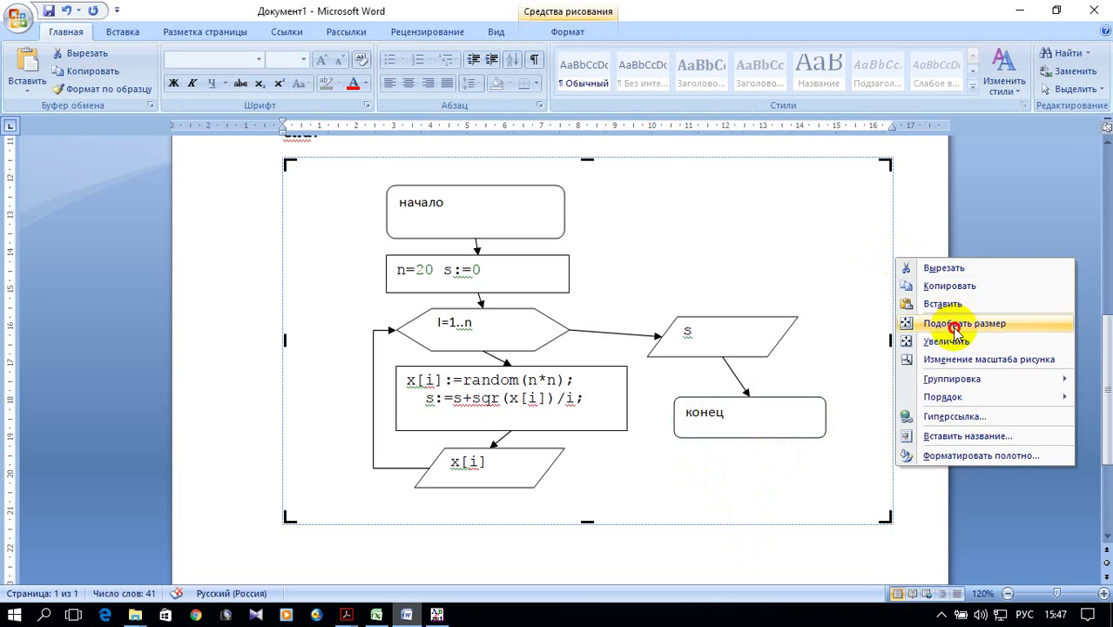
Step: Fit the drawing canvas to the flowchart with Подобрать размер and review the document
click(916, 322)
scroll(794, 335, up, 2)
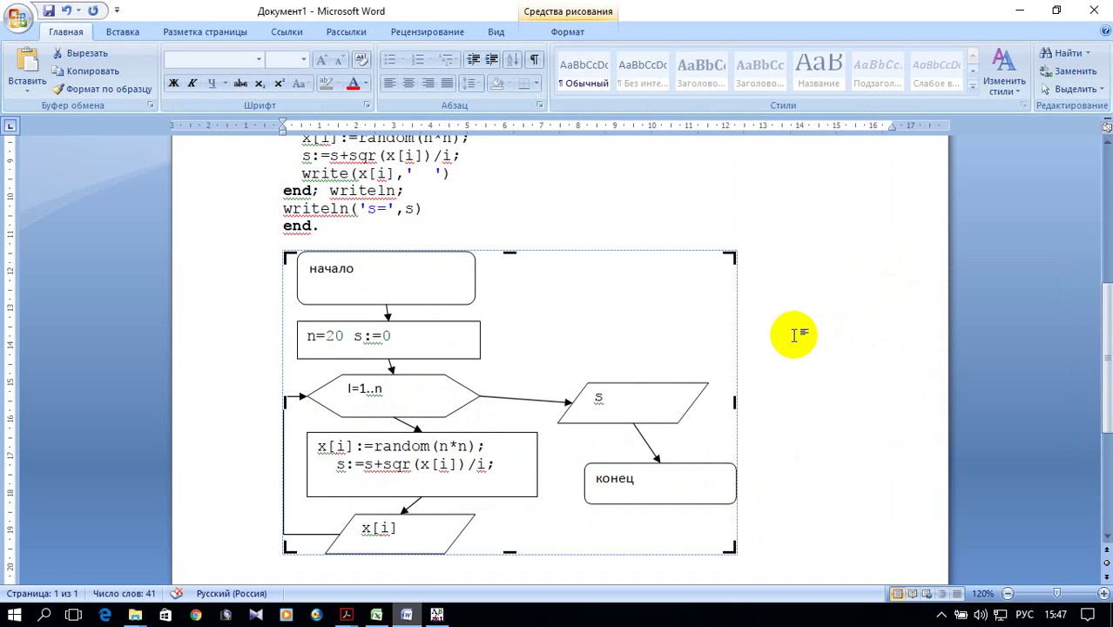
scroll(795, 335, up, 3)
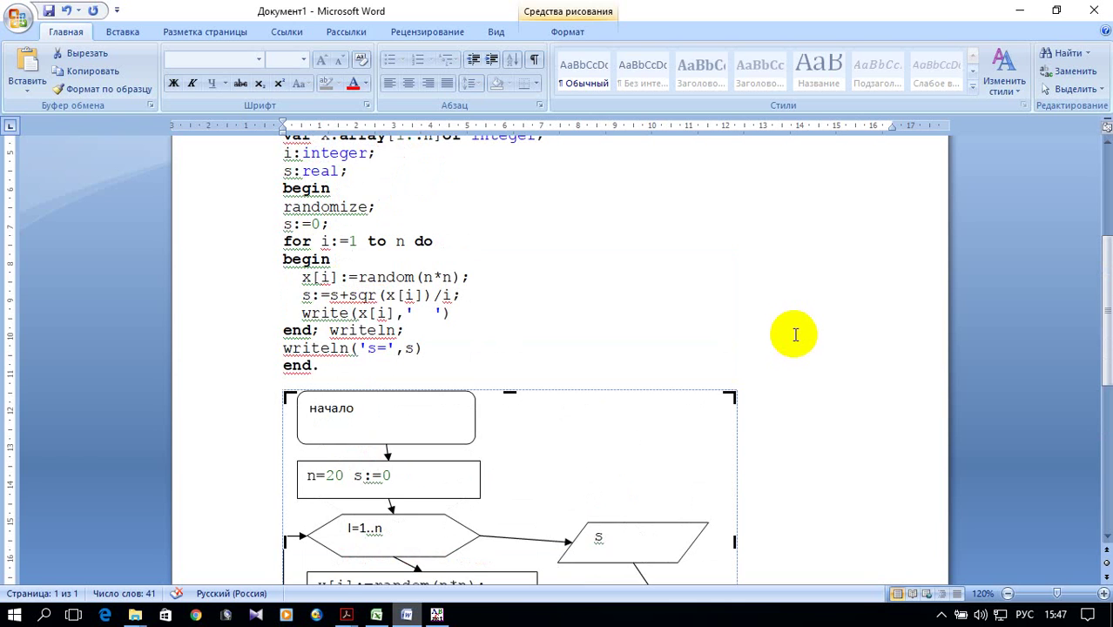
scroll(794, 334, up, 1)
scroll(794, 335, down, 3)
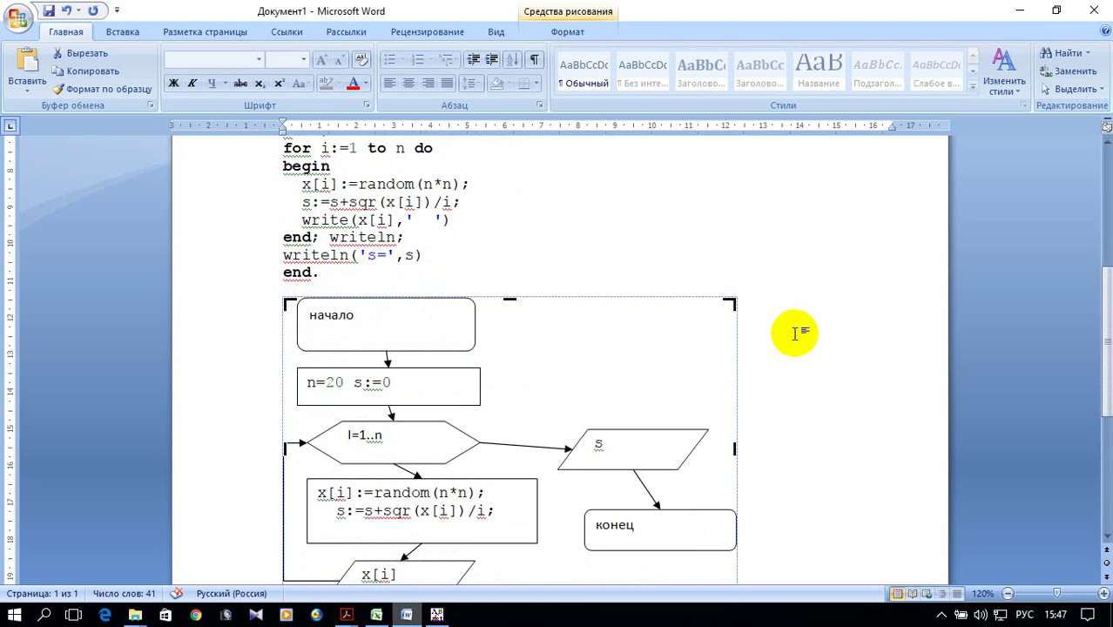
scroll(794, 335, down, 2)
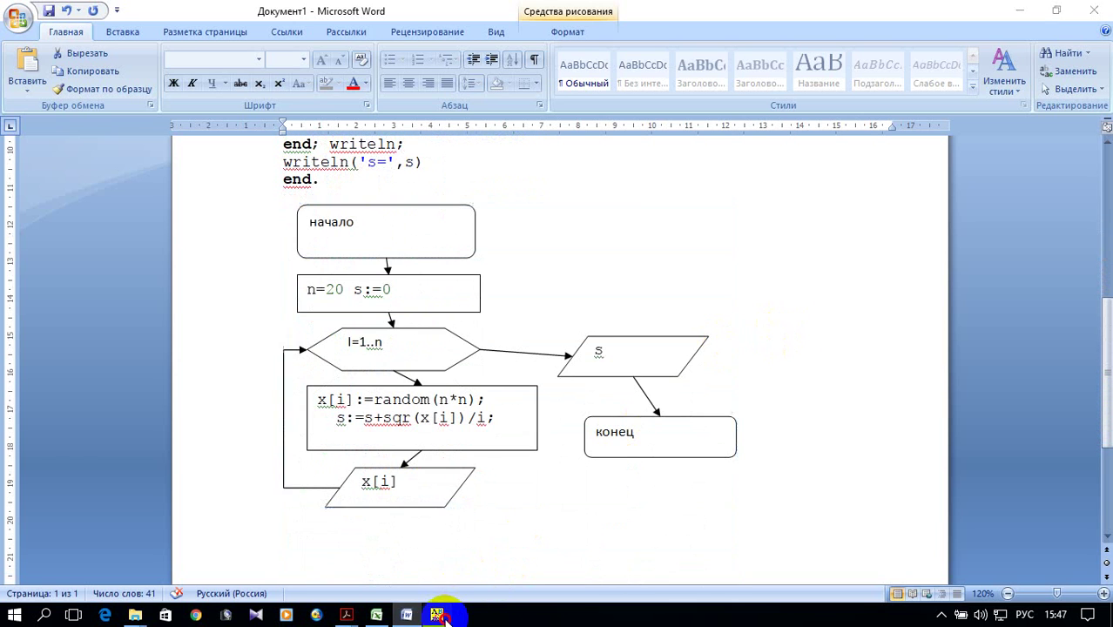
Step: Switch from Word to the lab assignment PDF via the taskbar
click(440, 614)
click(346, 614)
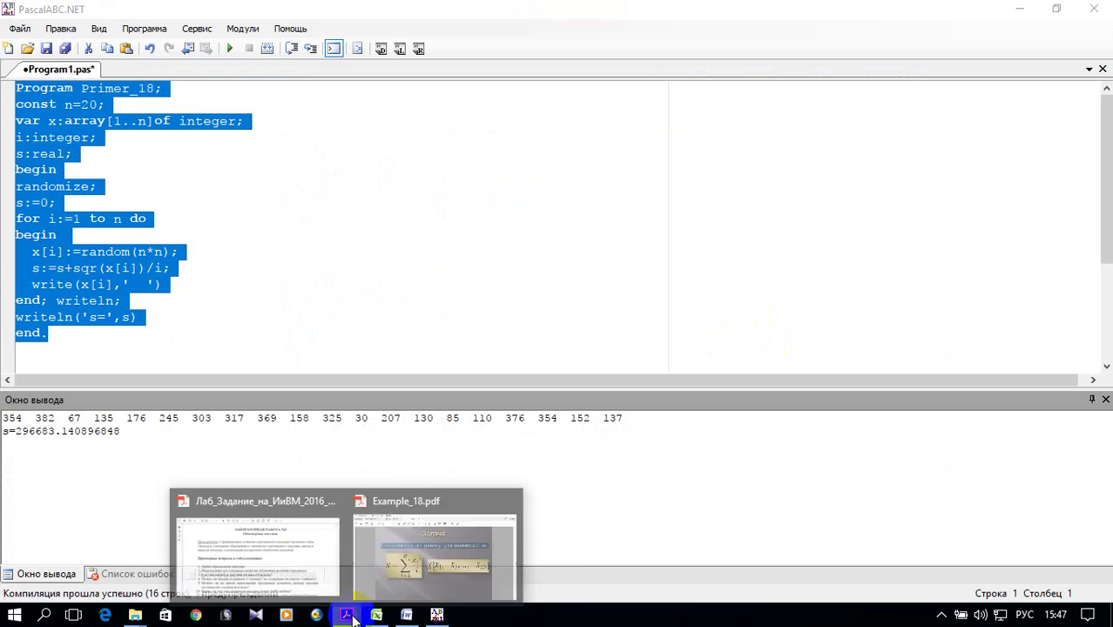
click(280, 581)
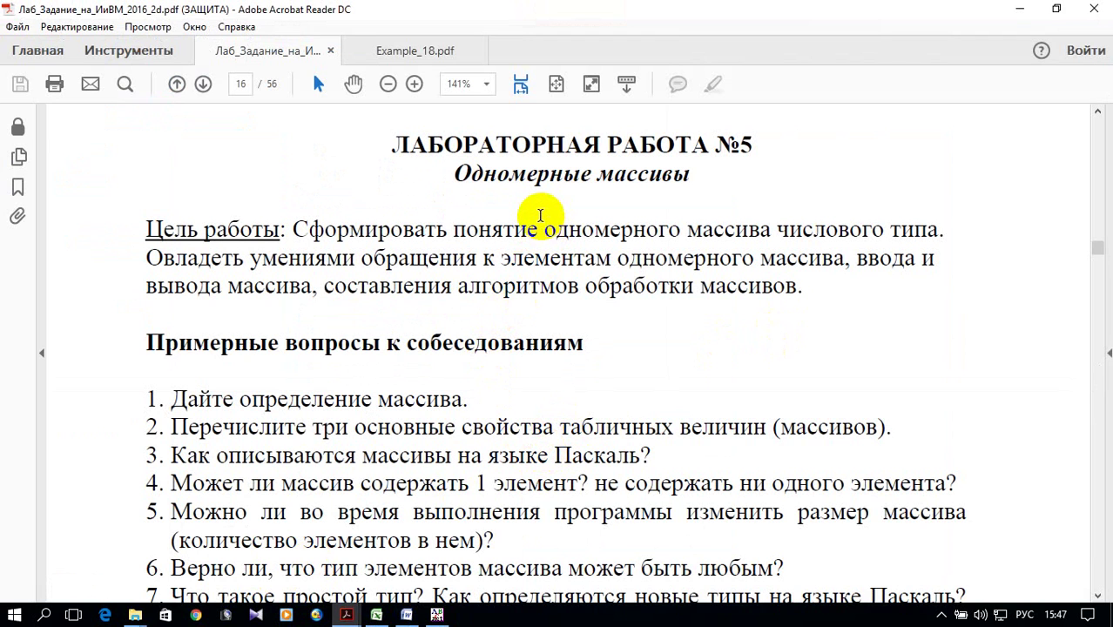
Step: Show the hidden background app icons in the taskbar's notification area
click(941, 615)
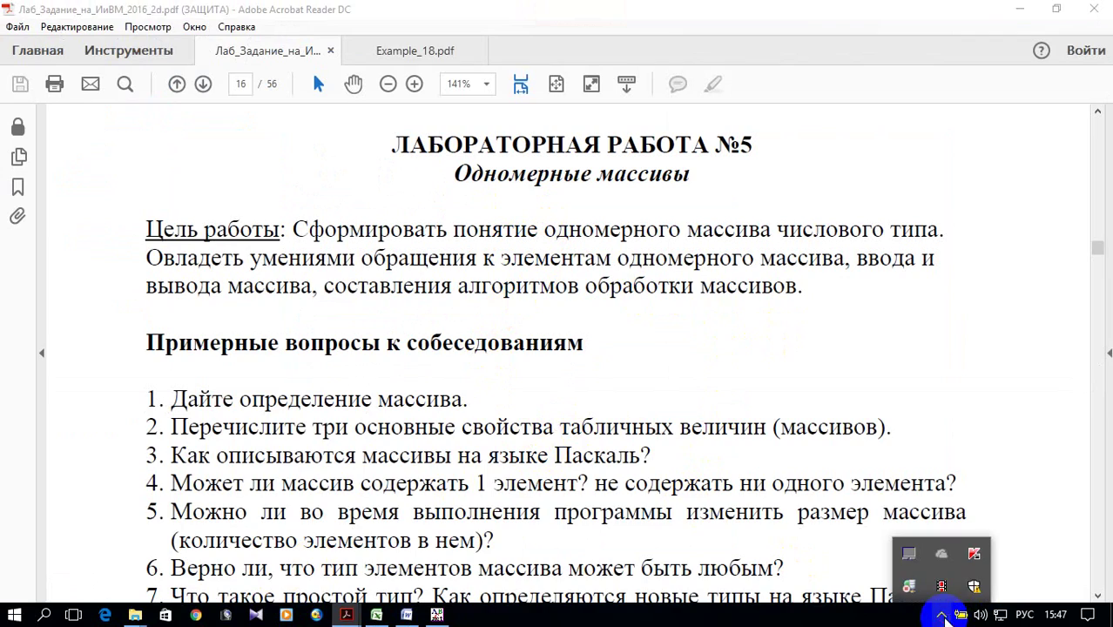